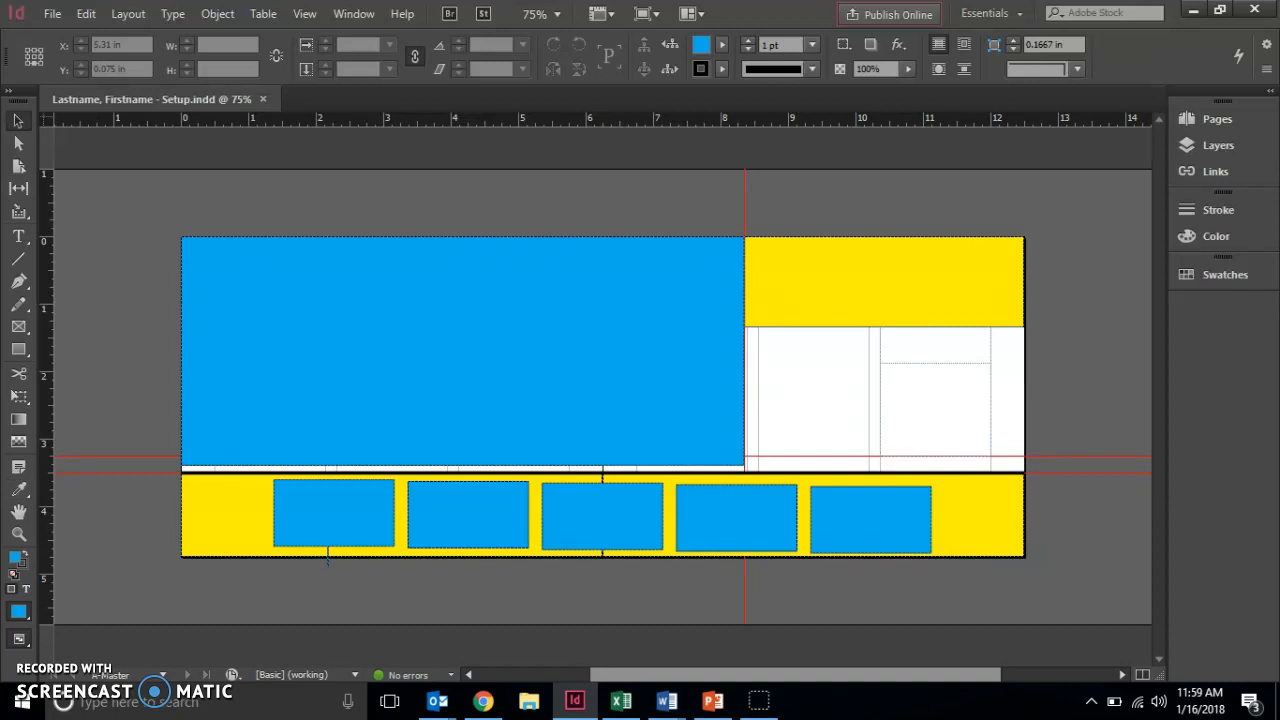
Open ID 3-1.indd from the HandOut drive's Computer Graphics 2 > Chapter 3 folder.
{"action": "left_click", "coordinate": [54, 13]}
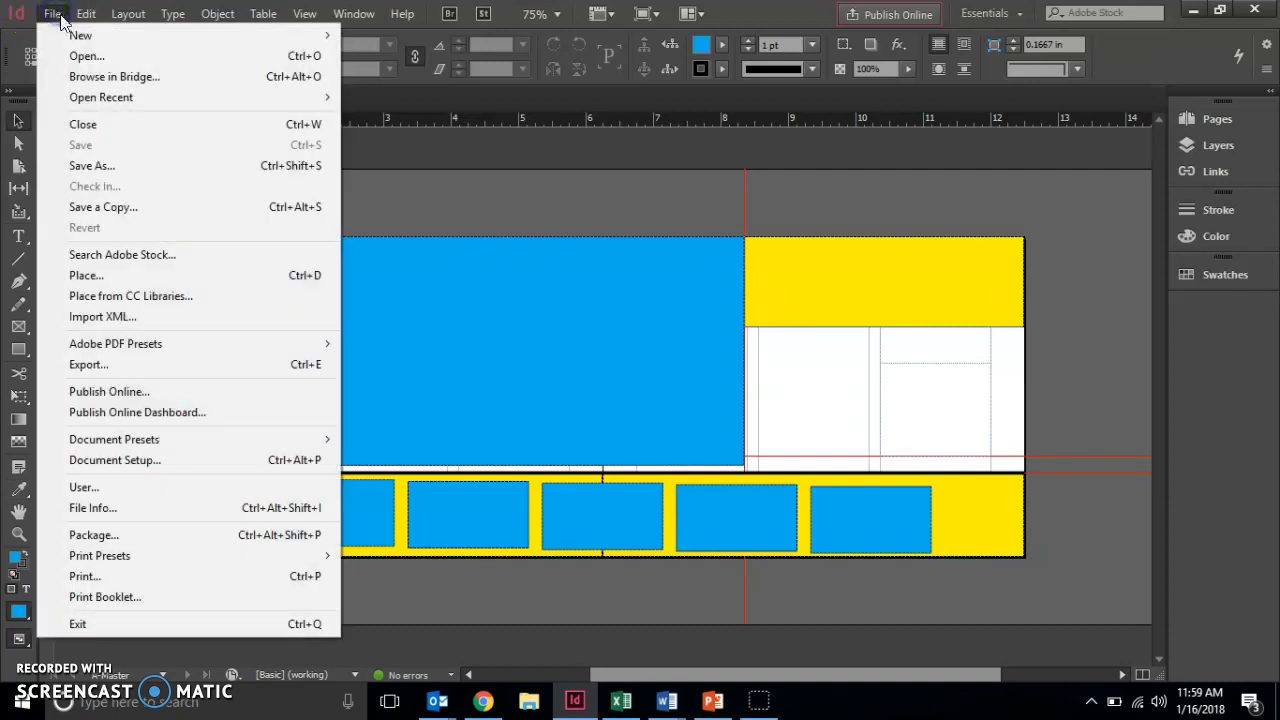
{"action": "left_click", "coordinate": [74, 54]}
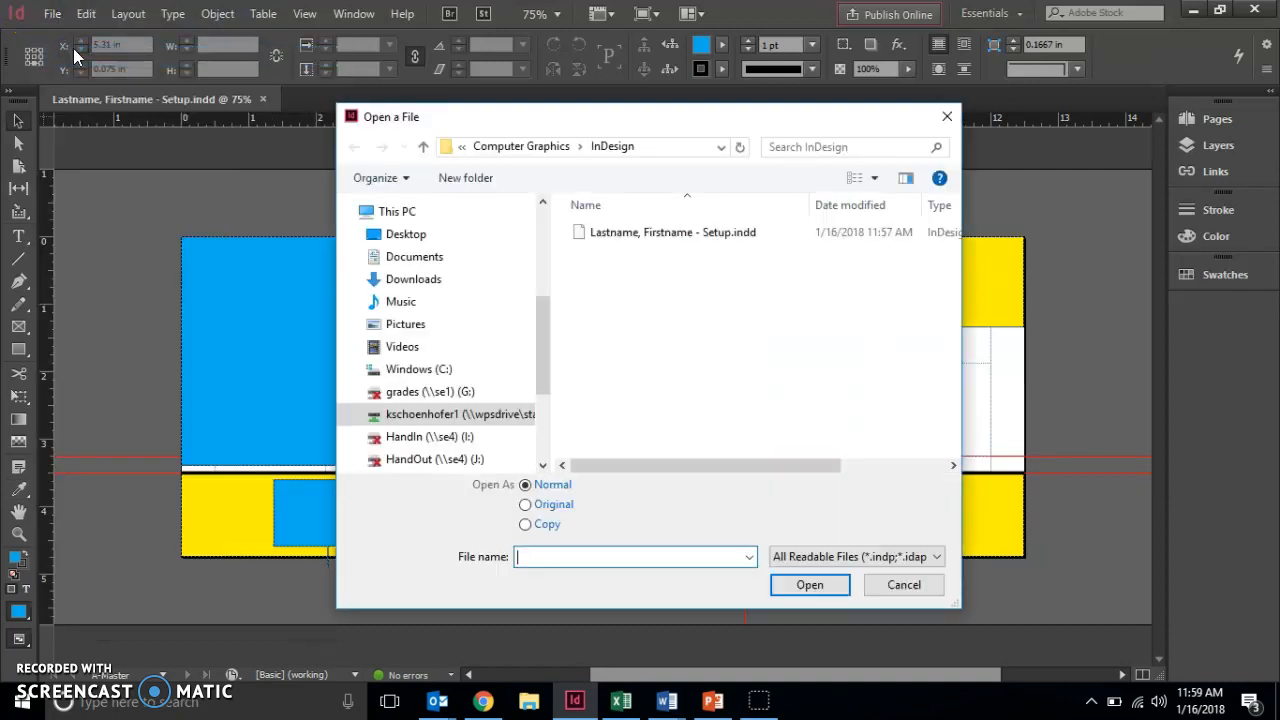
{"action": "left_click", "coordinate": [570, 421]}
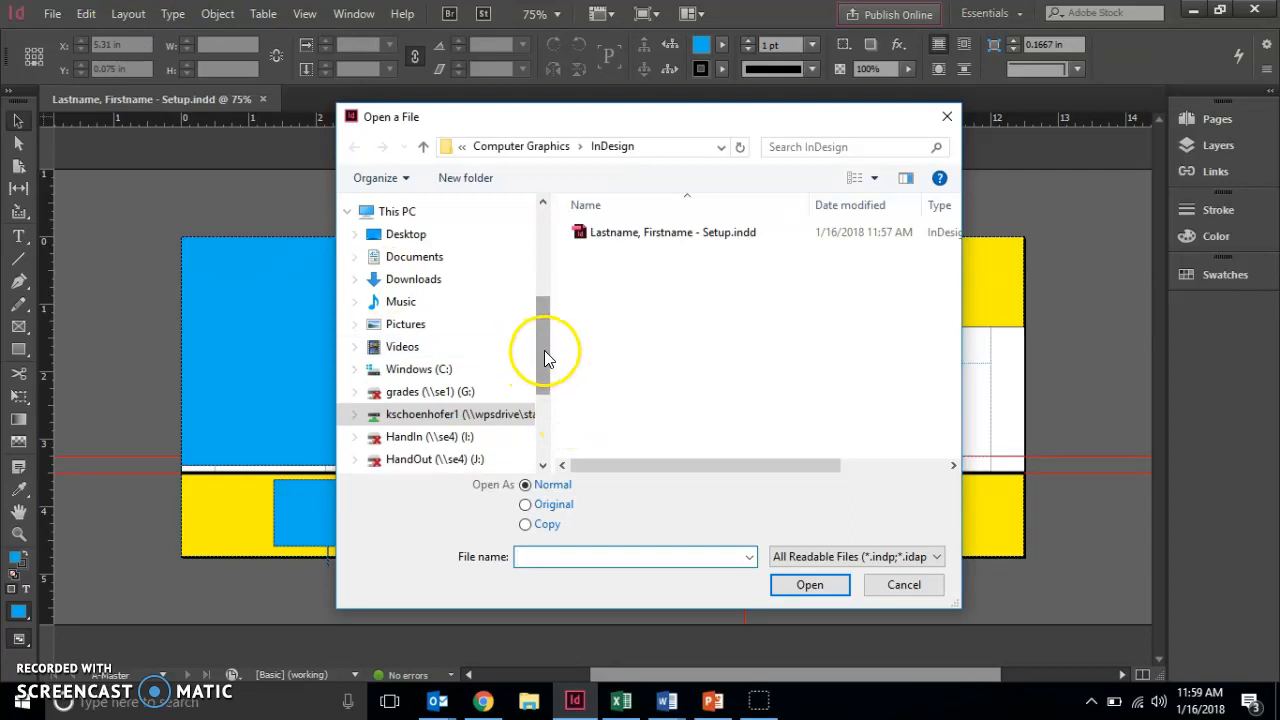
{"action": "left_click_drag", "start_coordinate": [544, 350], "coordinate": [543, 405]}
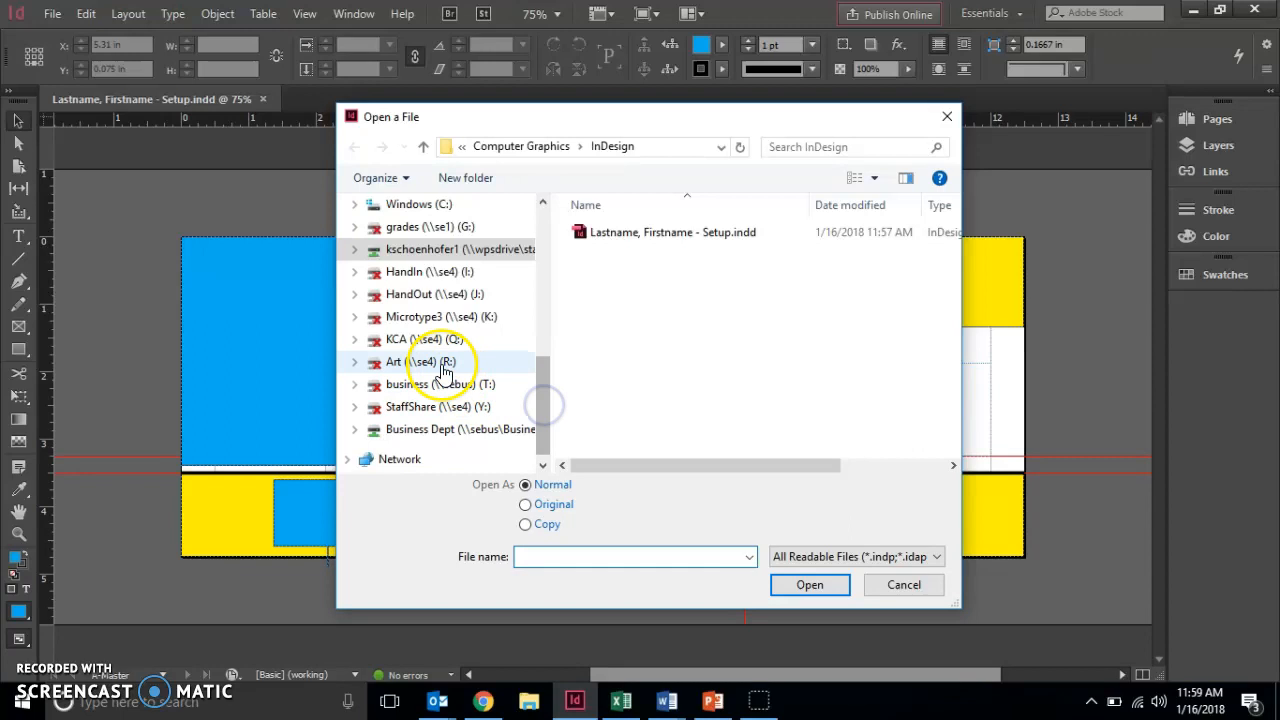
{"action": "left_click", "coordinate": [447, 294]}
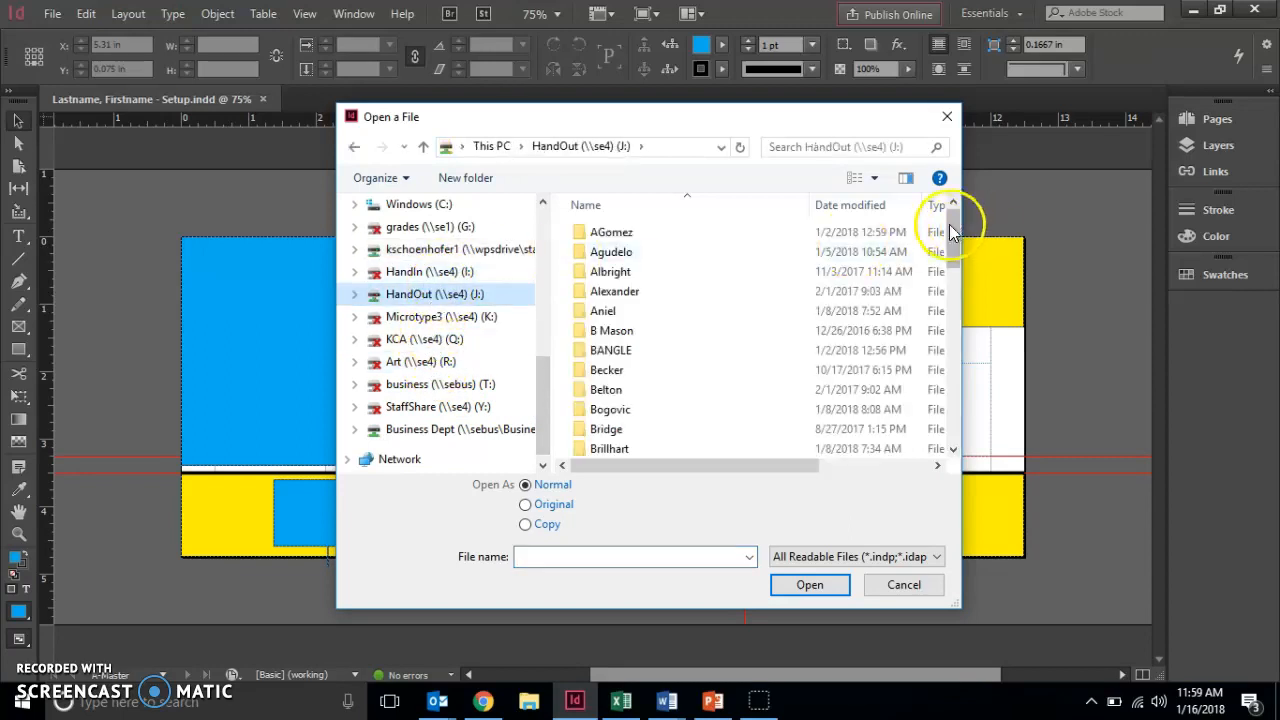
{"action": "left_click_drag", "start_coordinate": [950, 225], "coordinate": [950, 409]}
{"action": "double_click", "coordinate": [685, 449]}
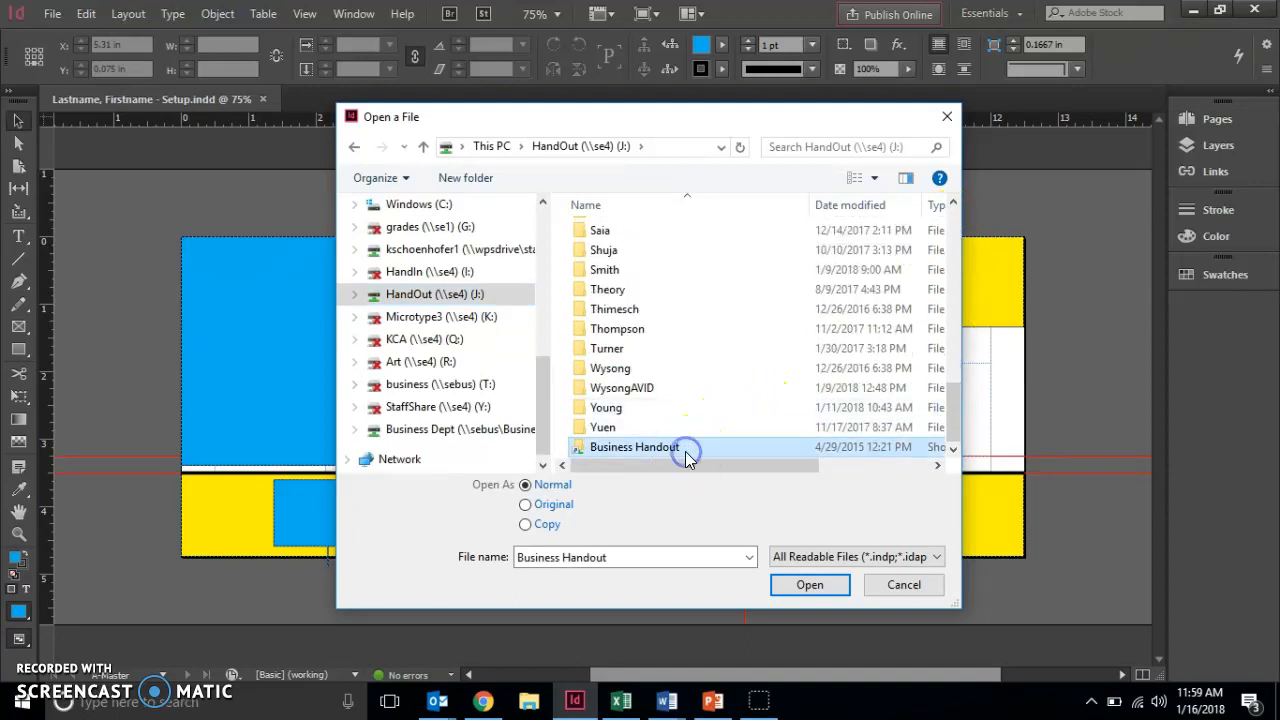
{"action": "double_click", "coordinate": [660, 390]}
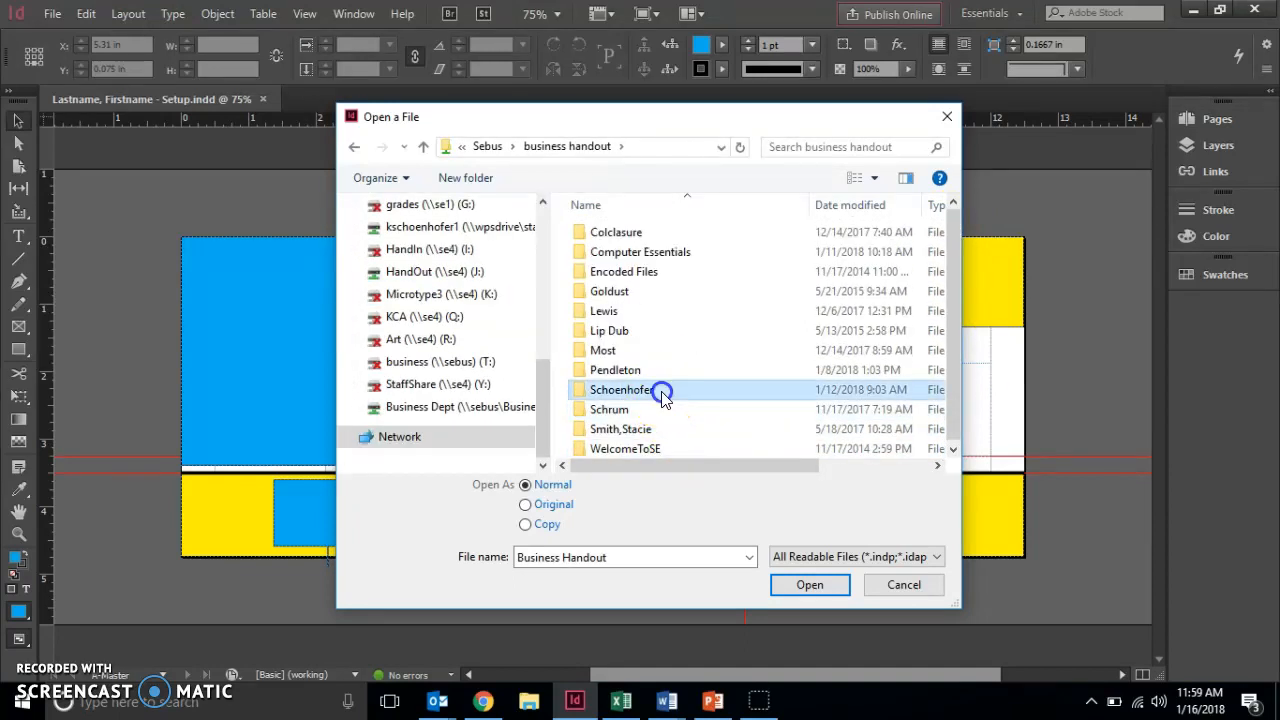
{"action": "double_click", "coordinate": [679, 296]}
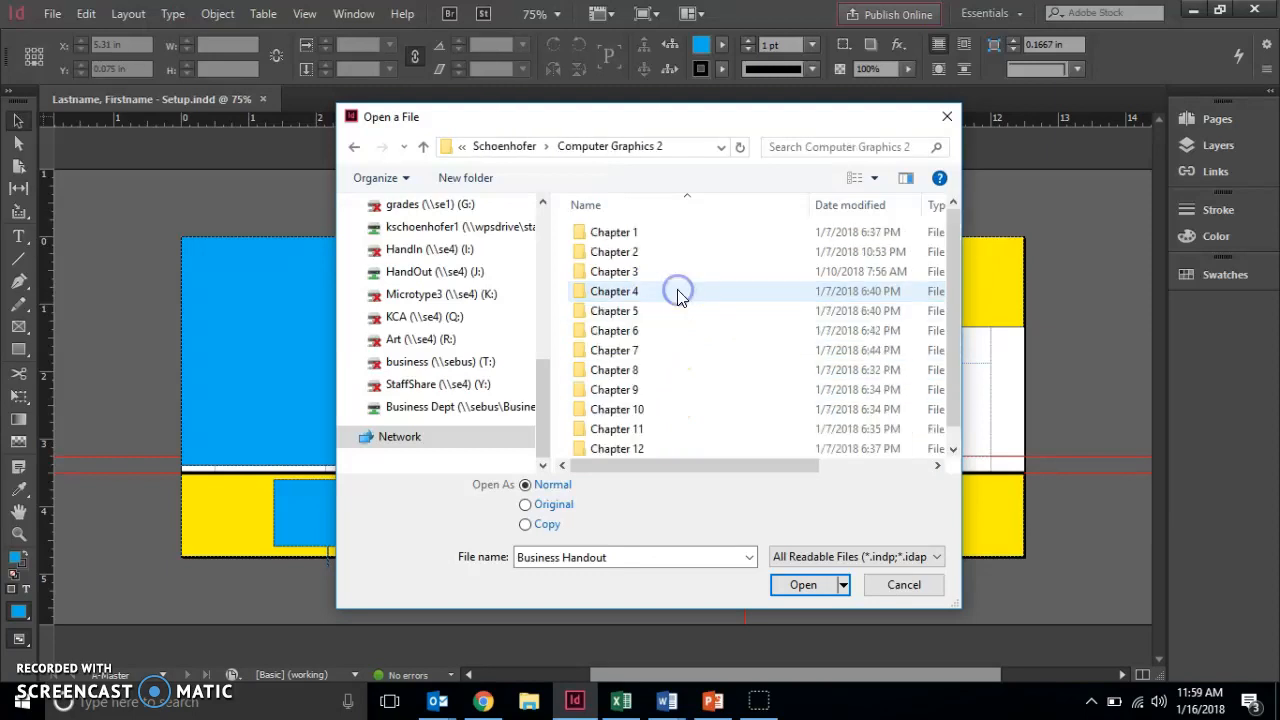
{"action": "double_click", "coordinate": [665, 270]}
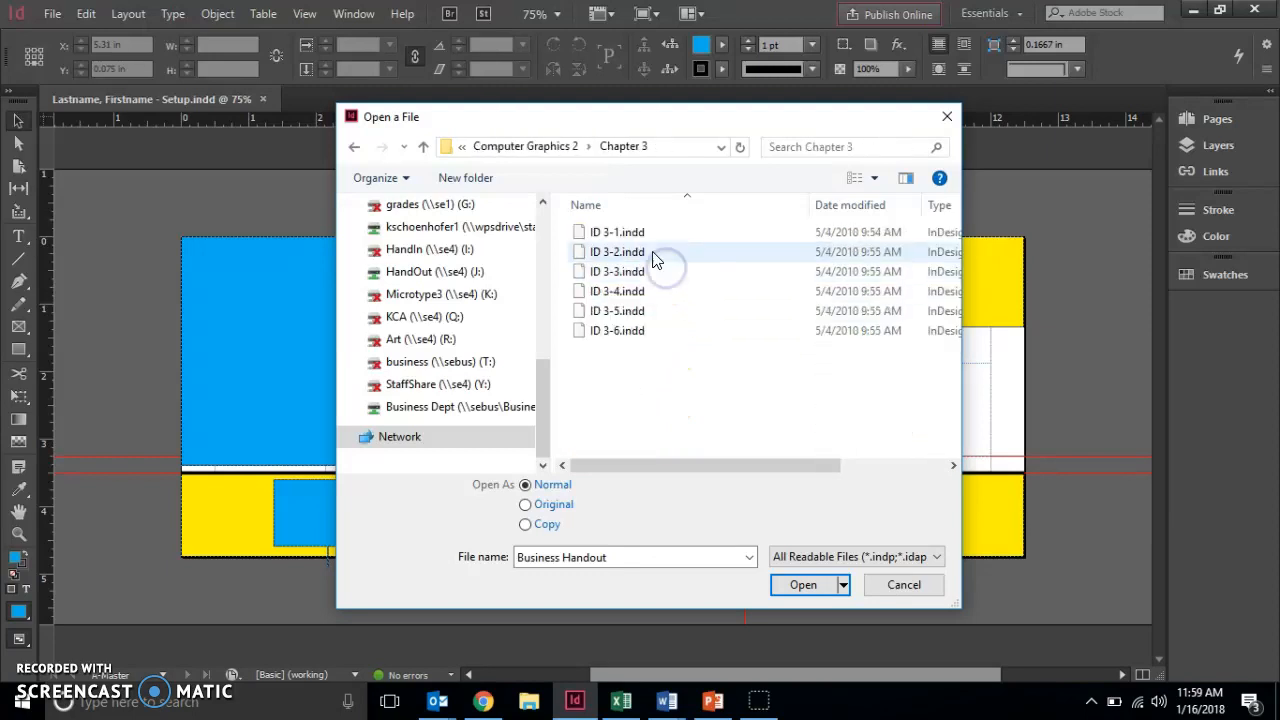
{"action": "left_click", "coordinate": [640, 234]}
{"action": "left_click", "coordinate": [797, 585]}
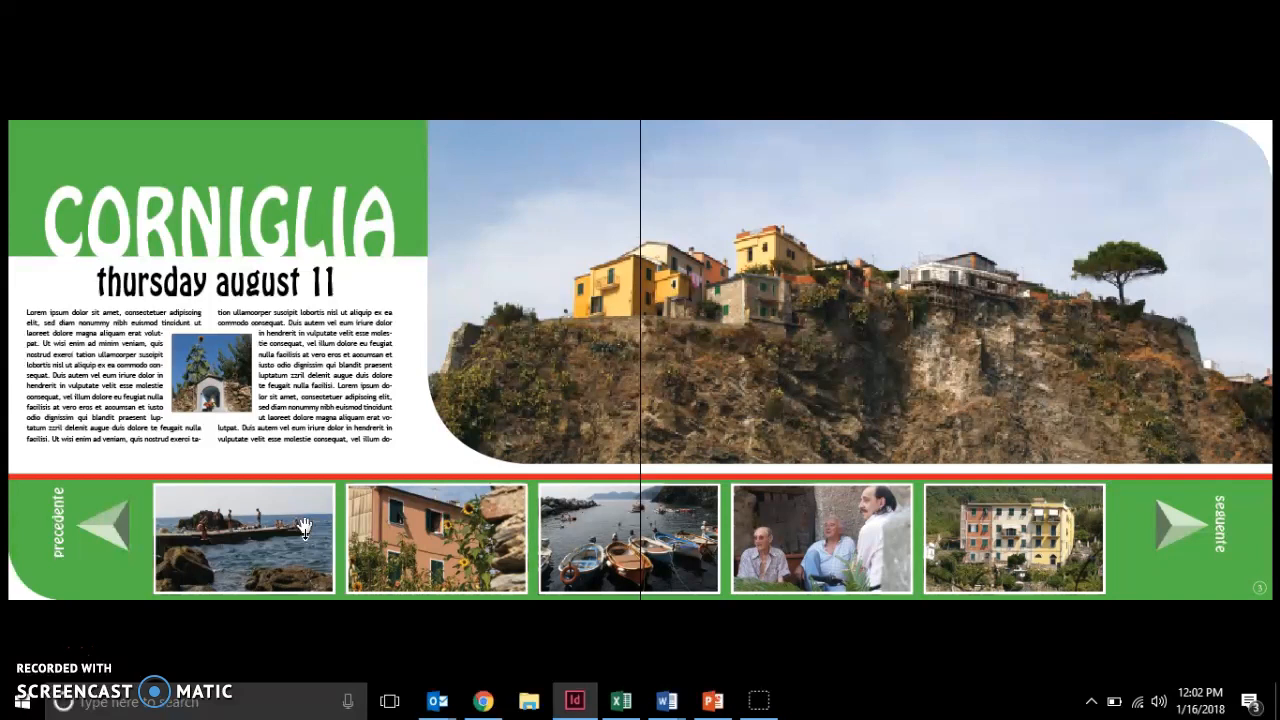
Page through the full-screen preview from Corniglia to Vernazza and back, then exit with Esc.
{"action": "left_click", "coordinate": [305, 527]}
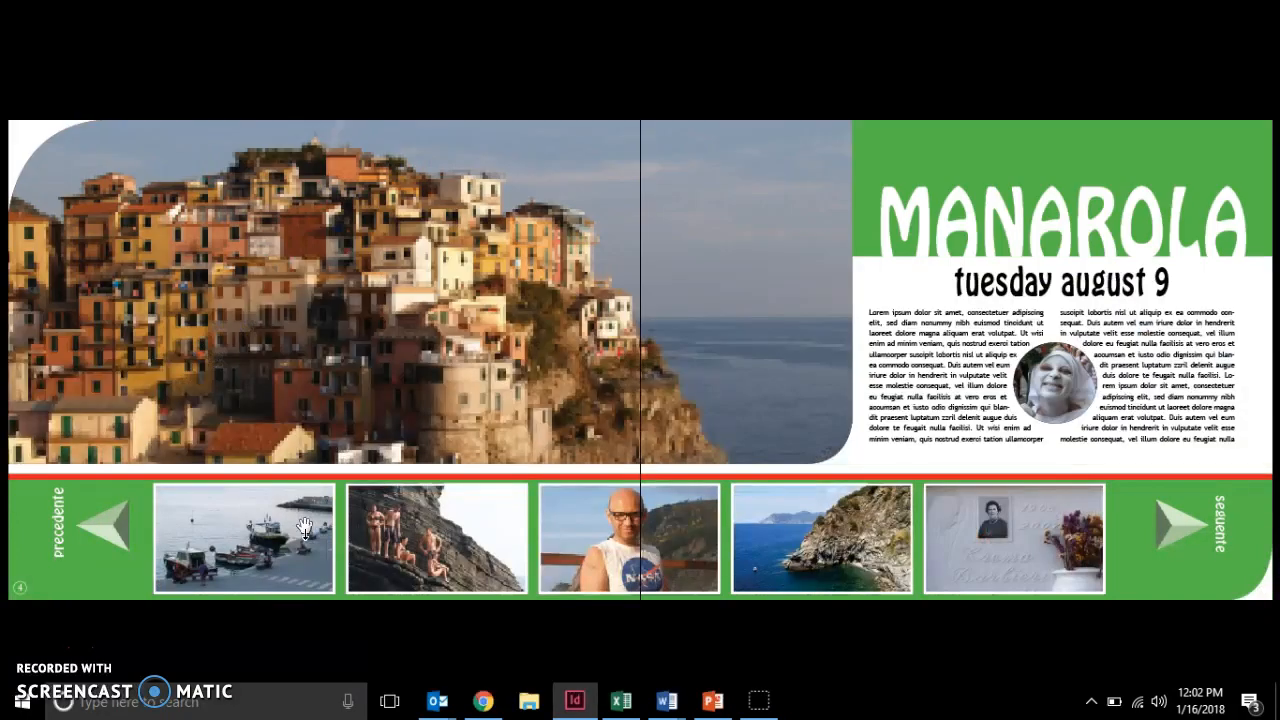
{"action": "left_click", "coordinate": [305, 527]}
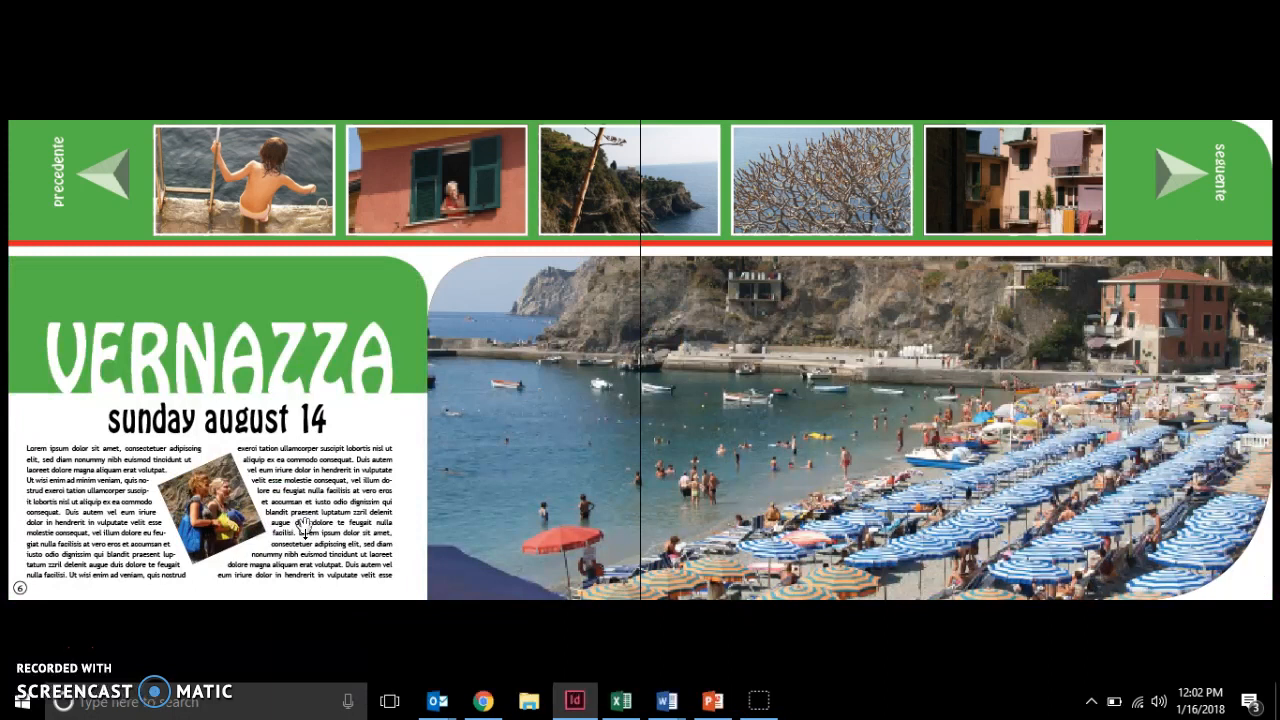
{"action": "left_click", "coordinate": [305, 527]}
{"action": "left_click", "coordinate": [305, 527]}
{"action": "left_click", "coordinate": [305, 527]}
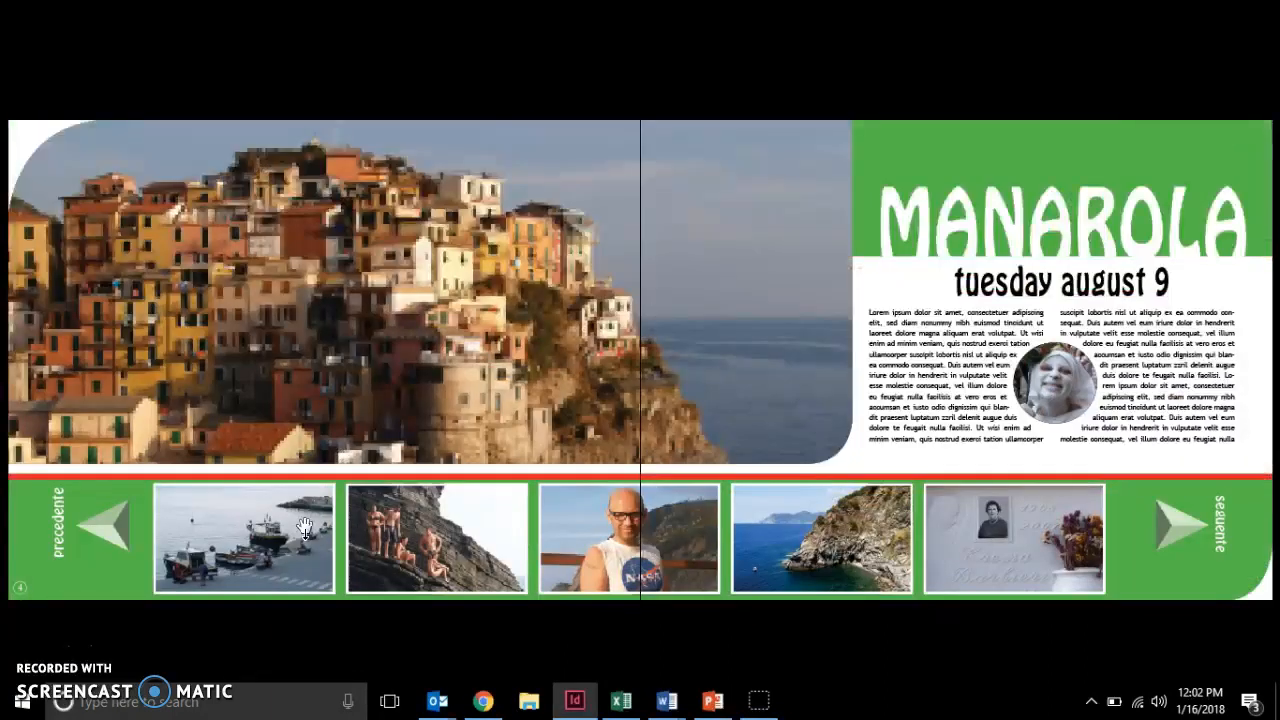
{"action": "left_click", "coordinate": [305, 527]}
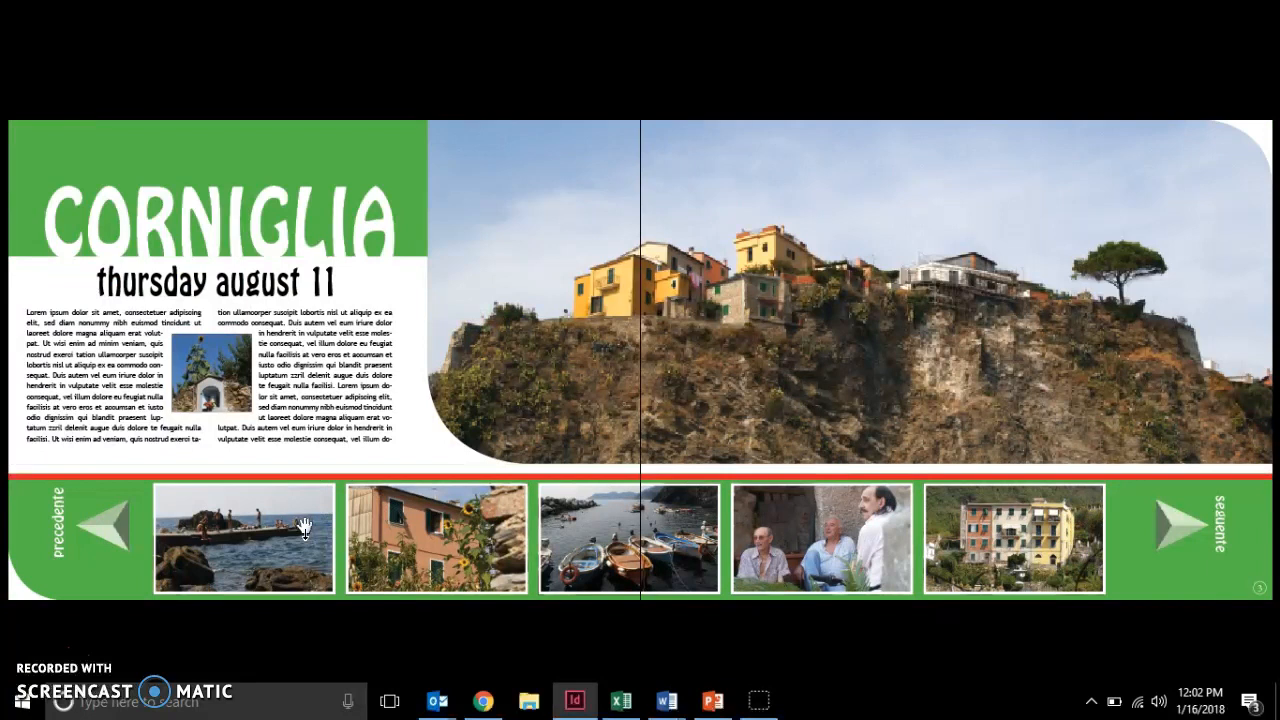
{"action": "key", "text": "Escape"}
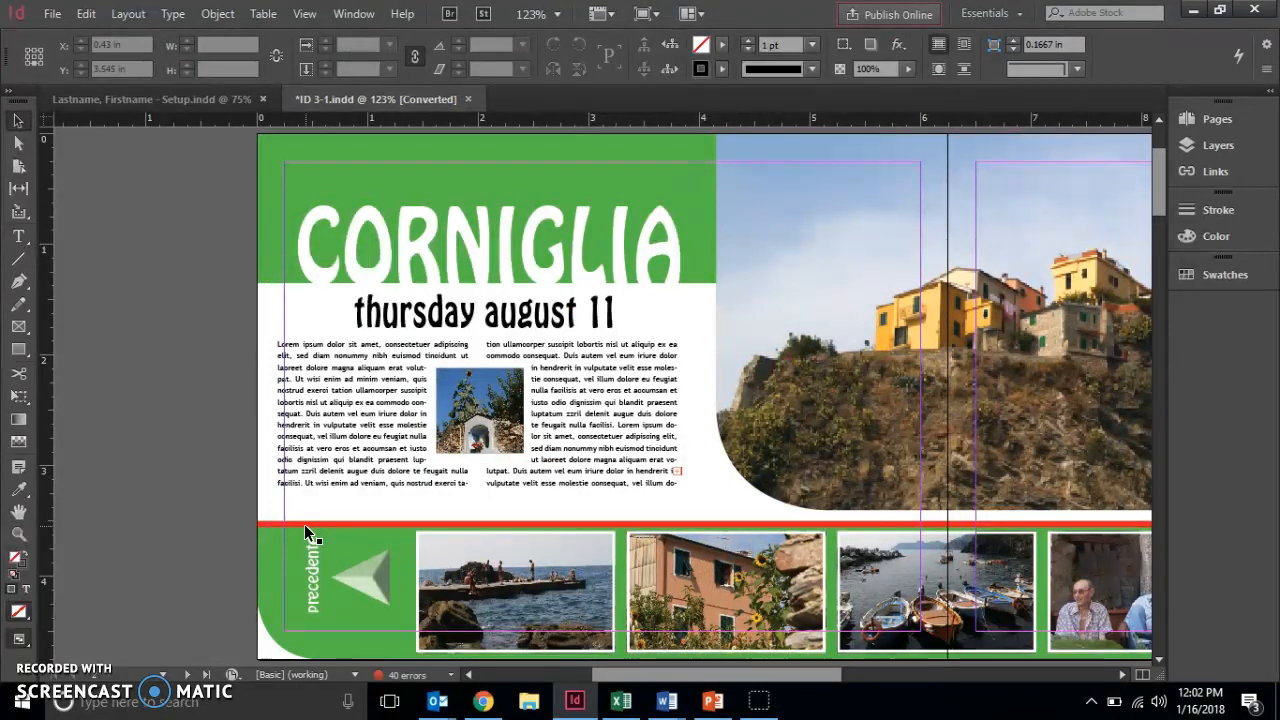
{"action": "key", "text": "Tab"}
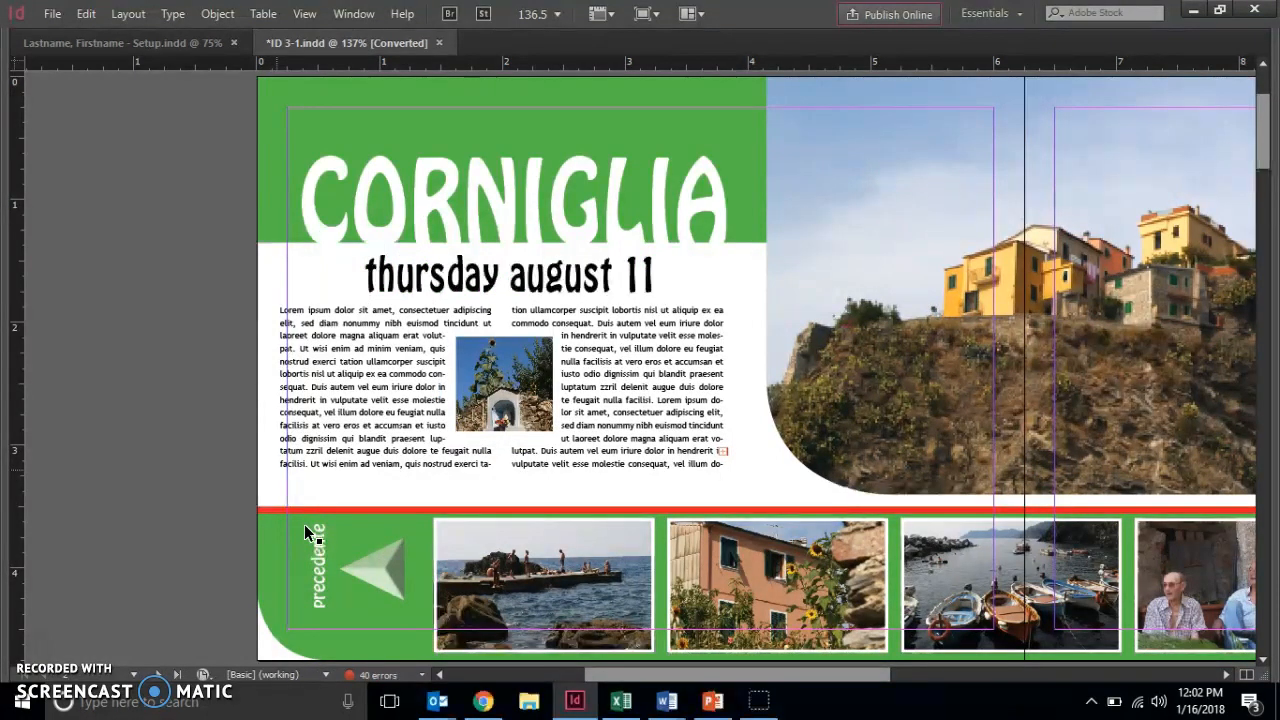
{"action": "key", "text": "Tab"}
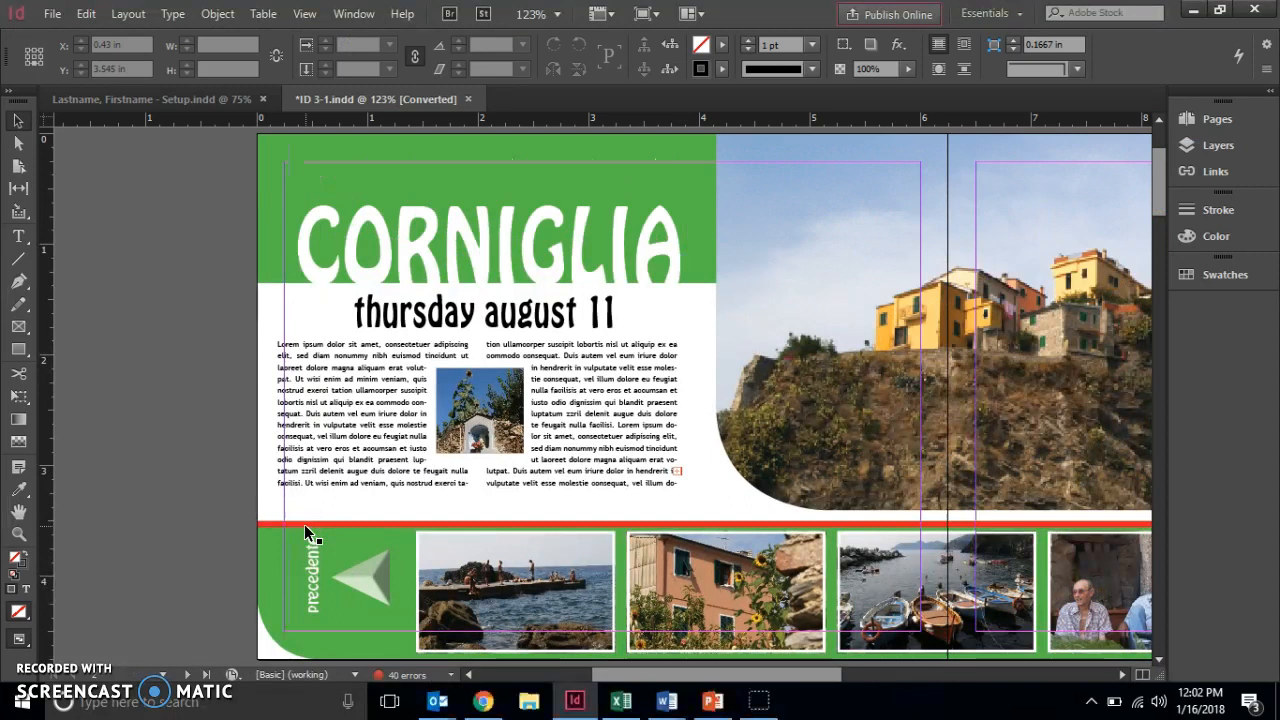
{"action": "left_click", "coordinate": [401, 481]}
{"action": "left_click", "coordinate": [842, 375]}
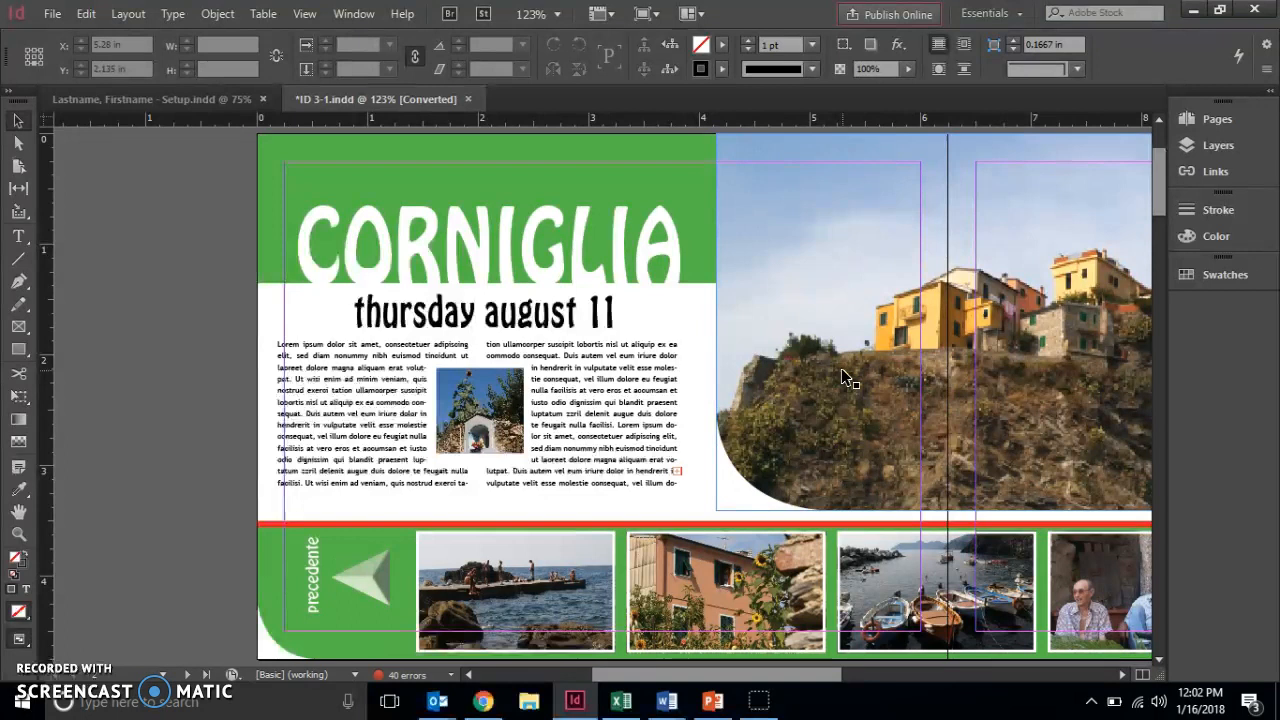
{"action": "left_click", "coordinate": [259, 422]}
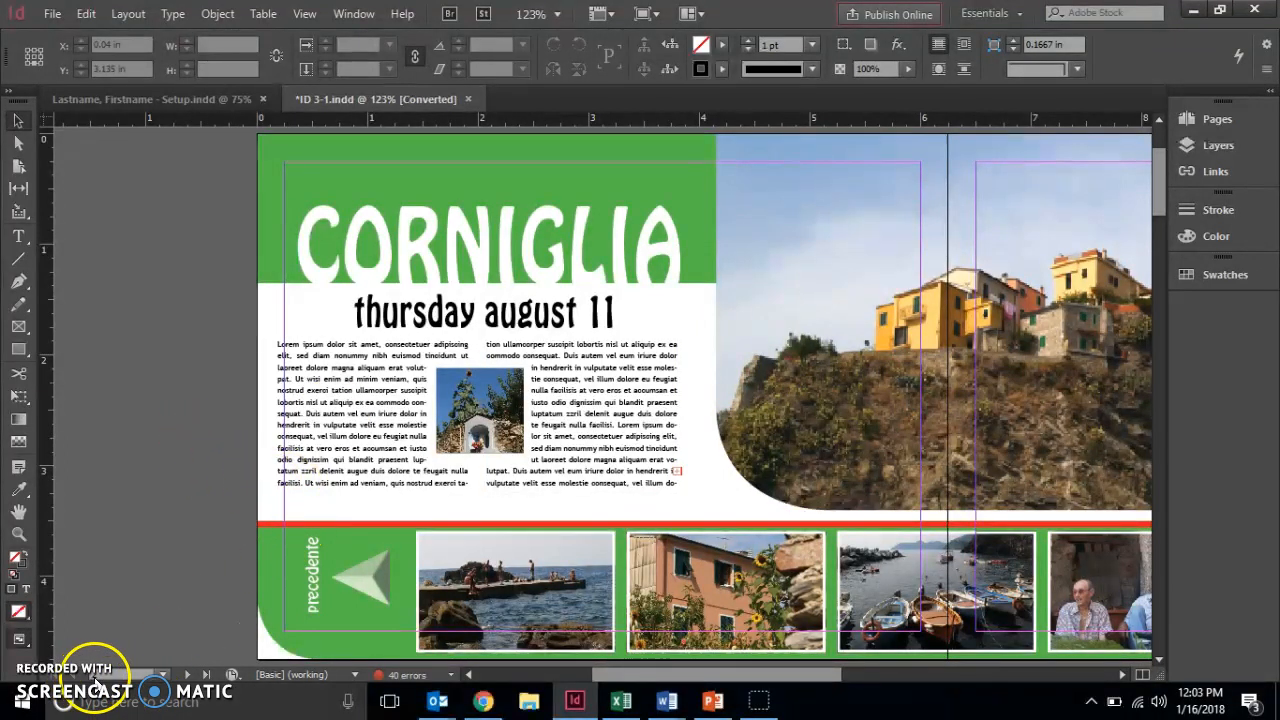
Show the Pages panel and view the Manarola page and the blank A-Master spread.
{"action": "left_click", "coordinate": [1201, 129]}
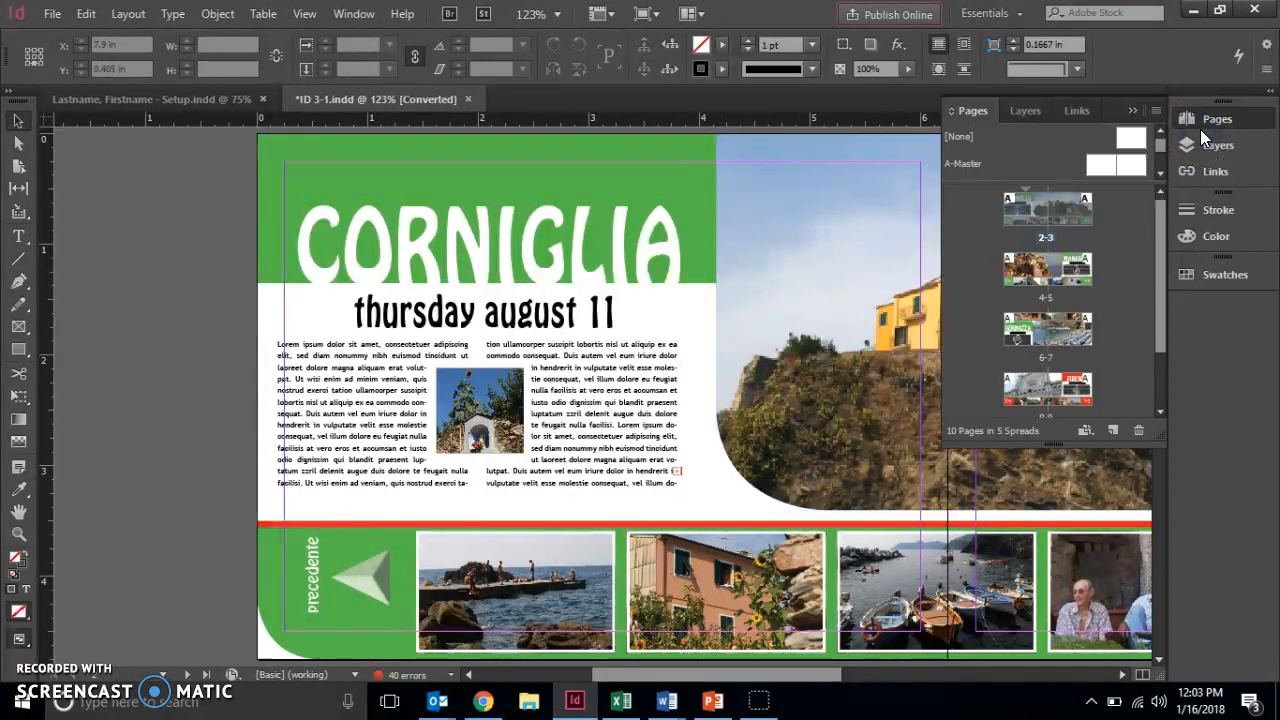
{"action": "left_click", "coordinate": [1063, 270]}
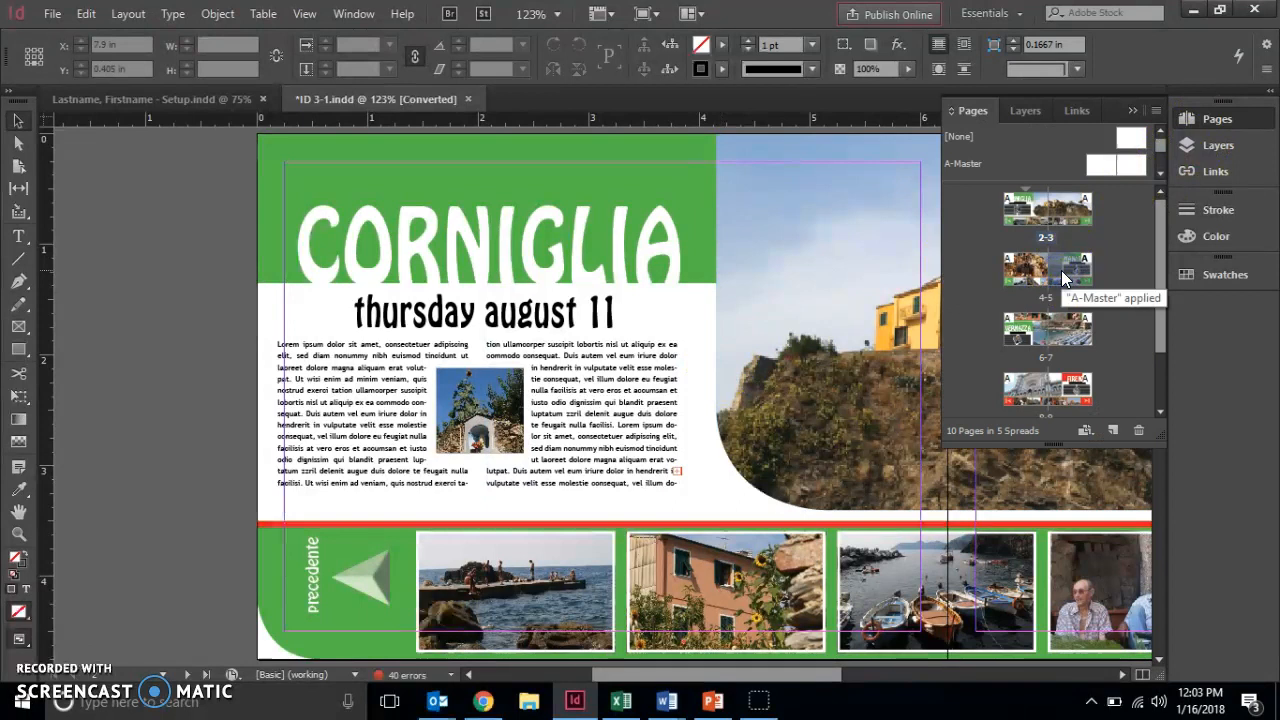
{"action": "left_click", "coordinate": [1030, 276]}
{"action": "double_click", "coordinate": [1050, 268]}
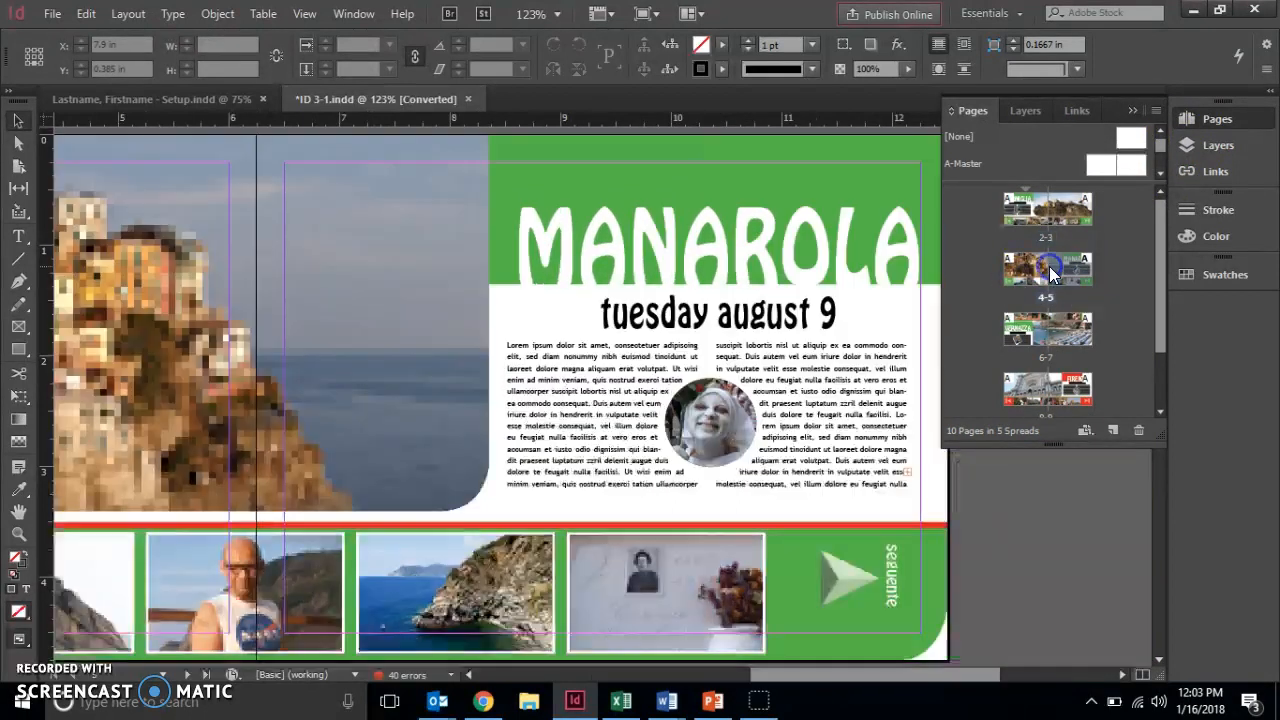
{"action": "double_click", "coordinate": [966, 164]}
{"action": "left_click", "coordinate": [1021, 273]}
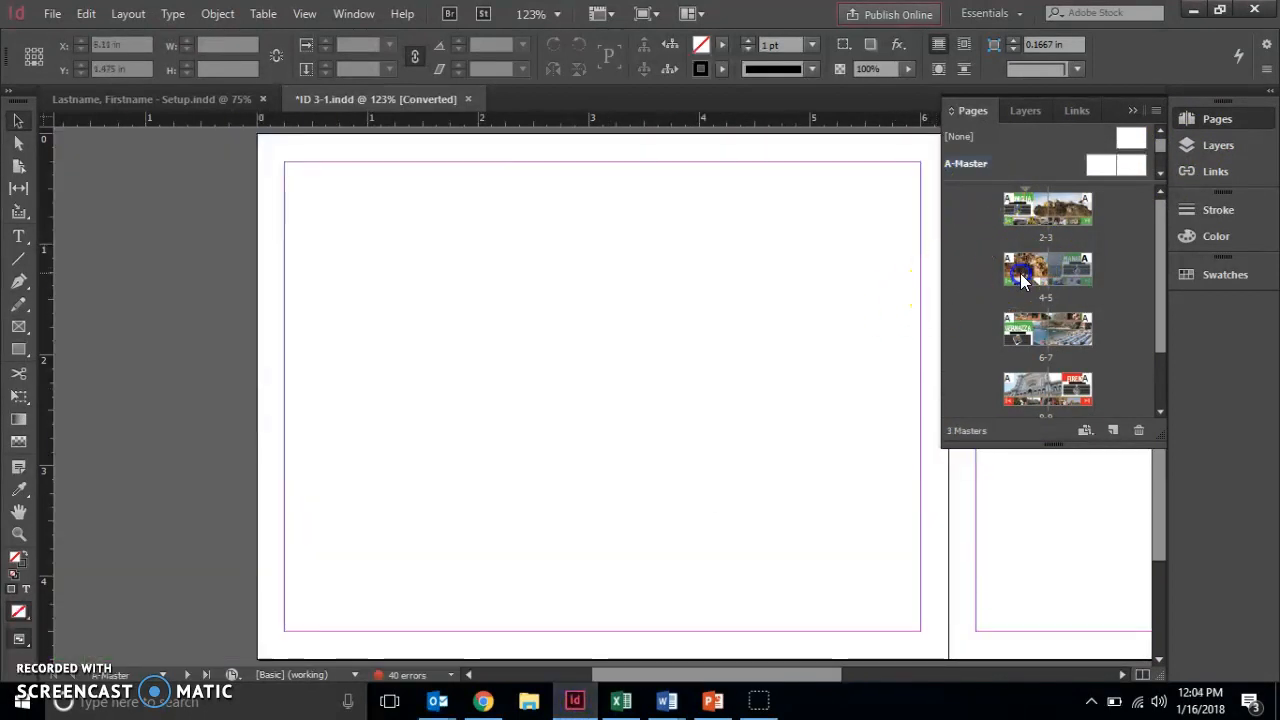
{"action": "left_click", "coordinate": [1073, 271]}
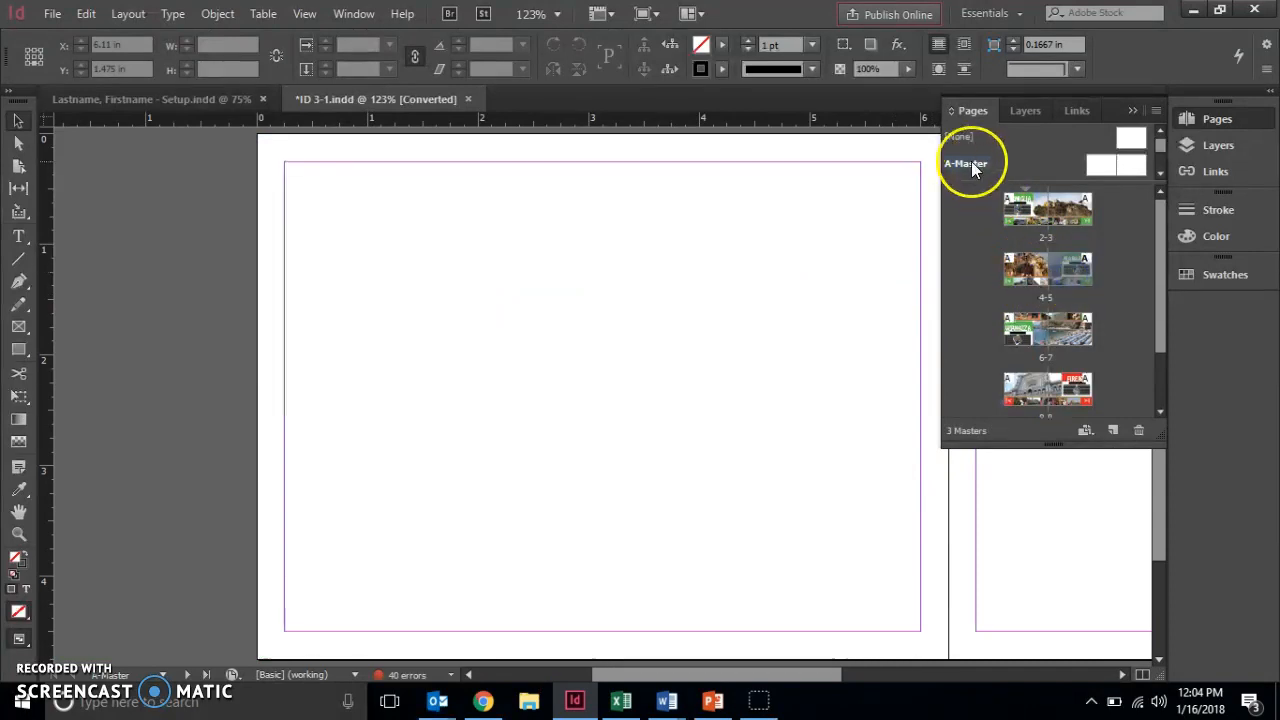
{"action": "left_click", "coordinate": [969, 165]}
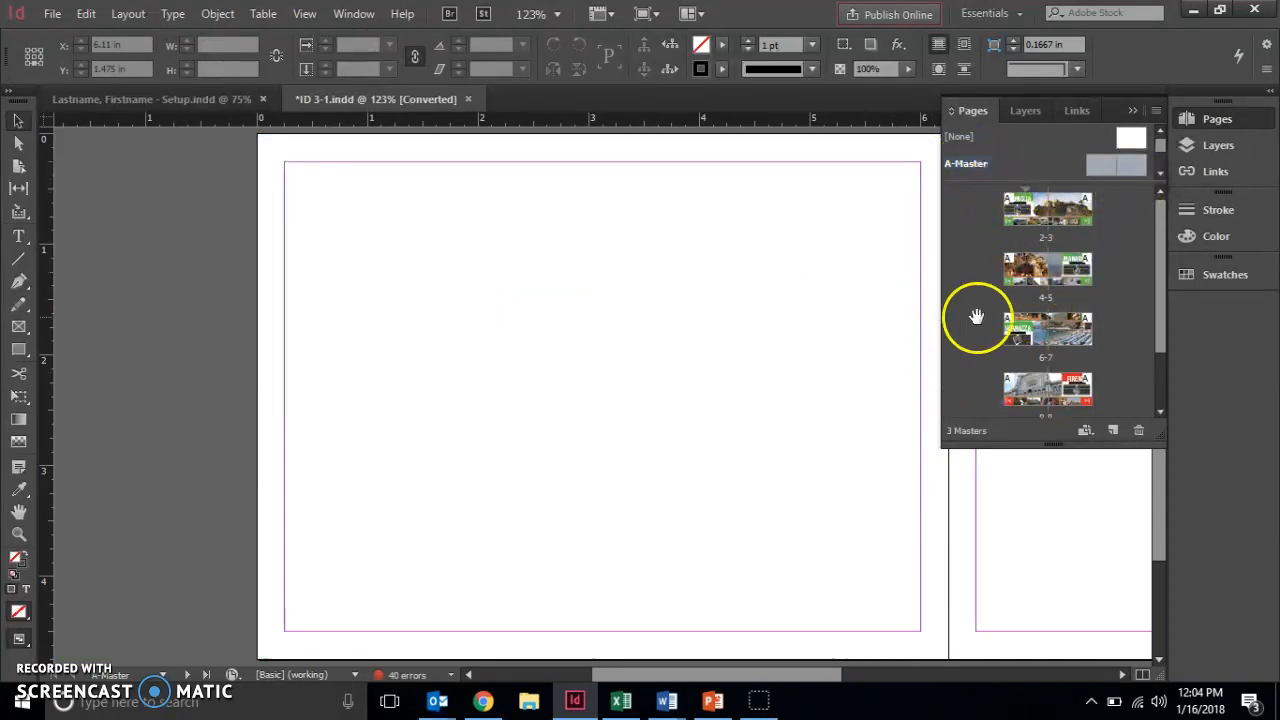
Return to Manarola, select its banner and a text frame, then close ID 3-1.indd.
{"action": "left_click", "coordinate": [1040, 284]}
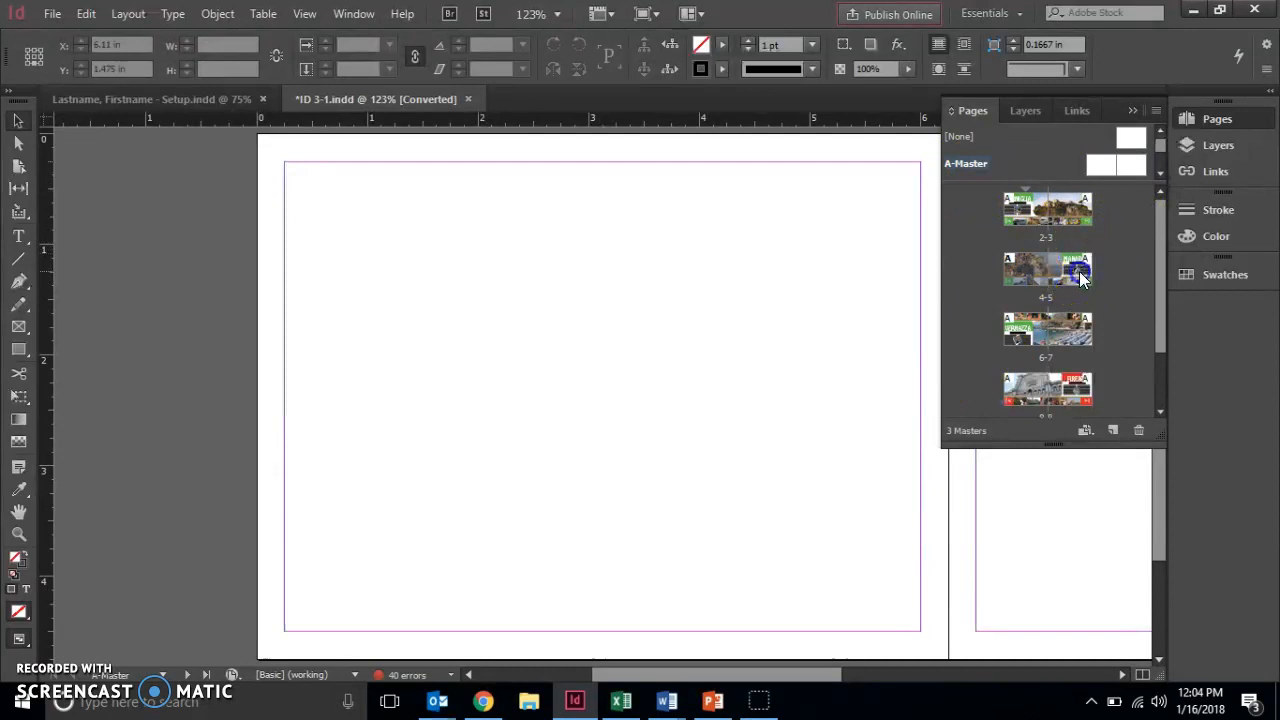
{"action": "double_click", "coordinate": [1080, 272]}
{"action": "left_click", "coordinate": [1033, 278]}
{"action": "left_click", "coordinate": [1078, 274]}
{"action": "left_click", "coordinate": [1029, 276]}
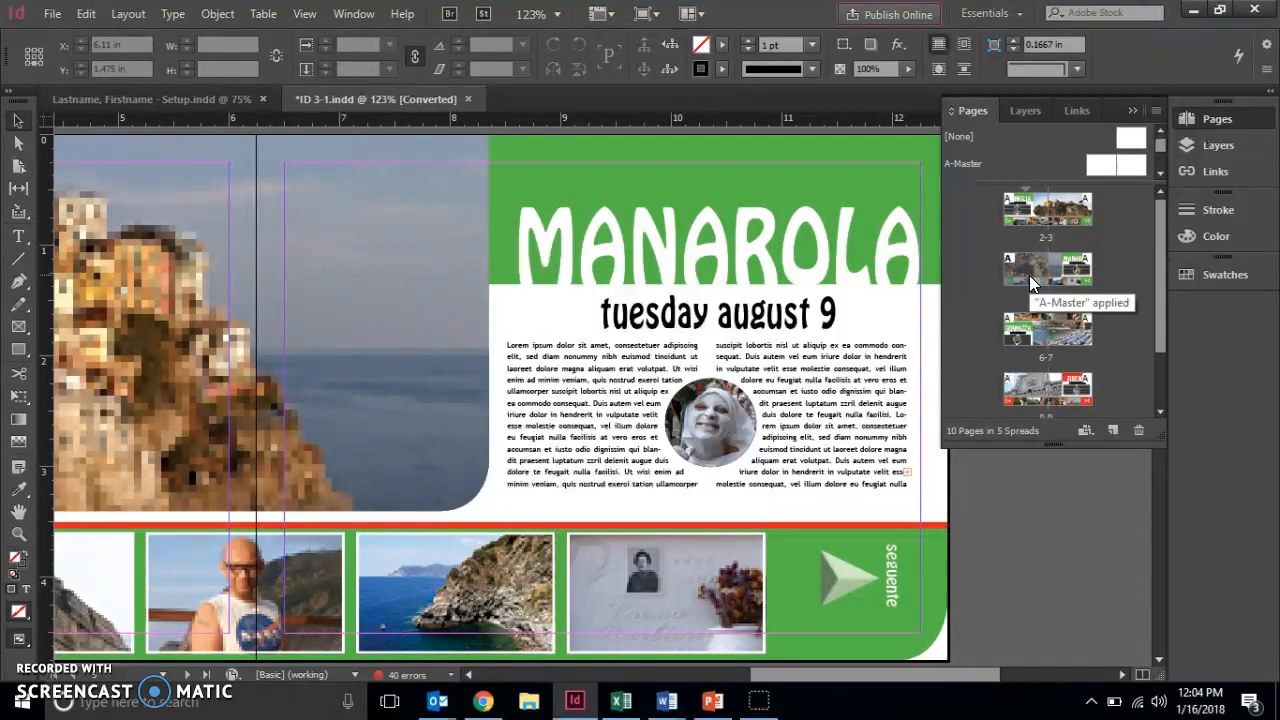
{"action": "left_click", "coordinate": [861, 194]}
{"action": "left_click", "coordinate": [531, 318]}
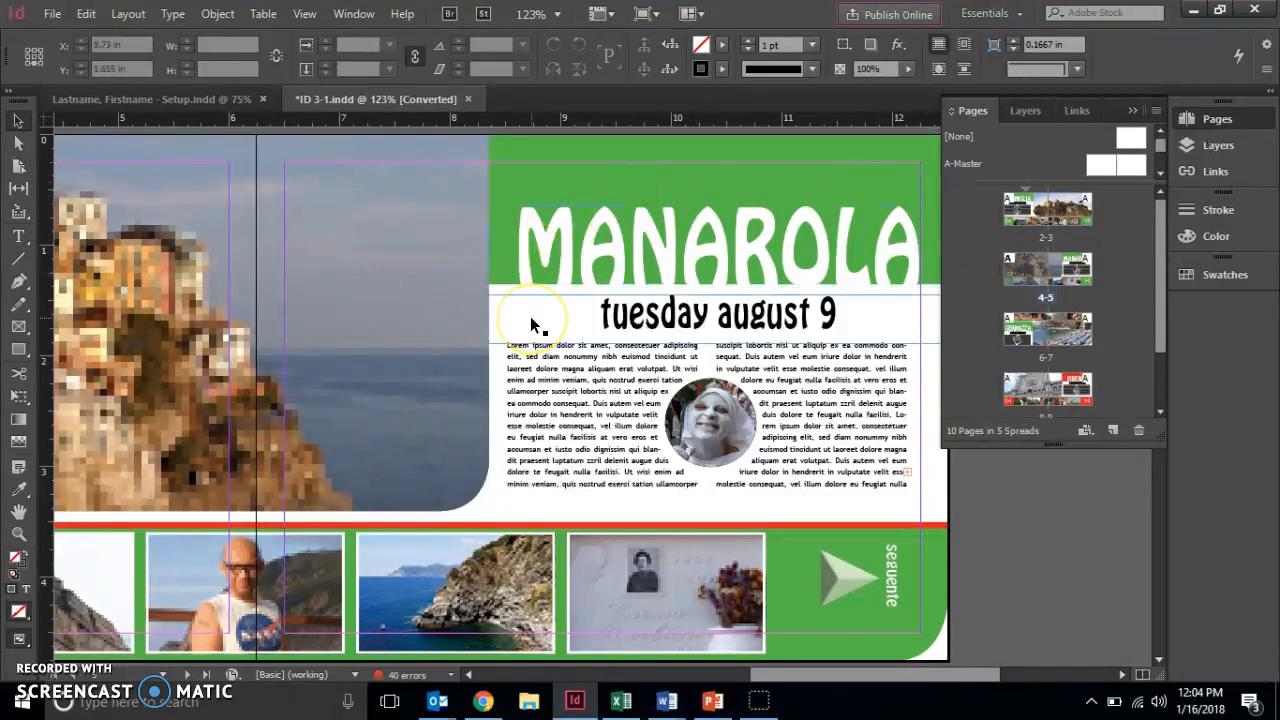
{"action": "left_click", "coordinate": [1027, 343]}
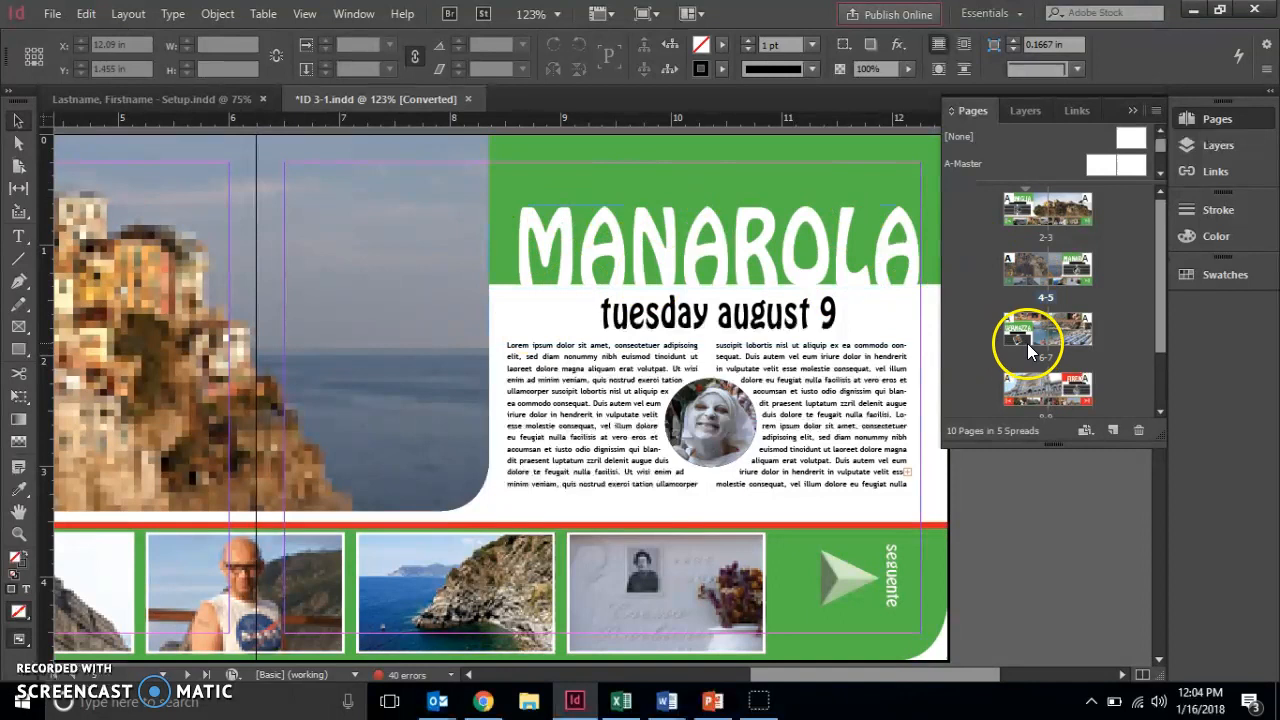
{"action": "left_click", "coordinate": [1038, 287]}
{"action": "left_click", "coordinate": [1050, 280]}
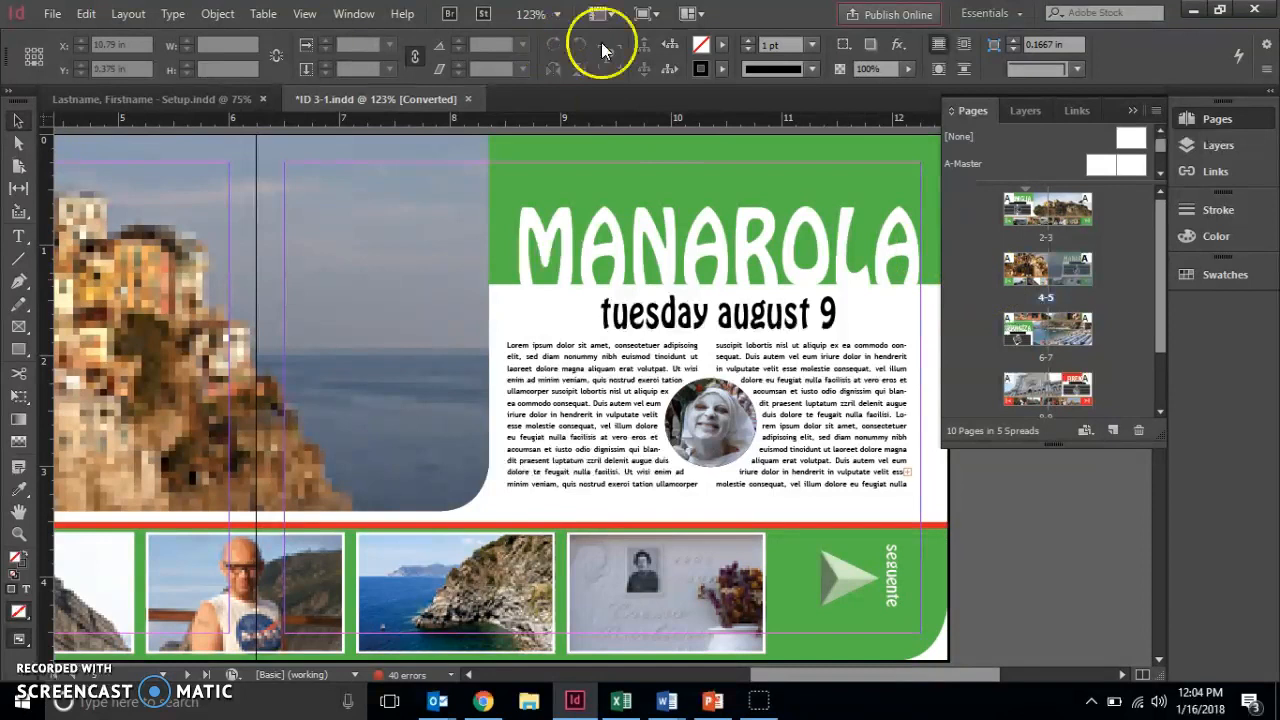
{"action": "left_click", "coordinate": [469, 99]}
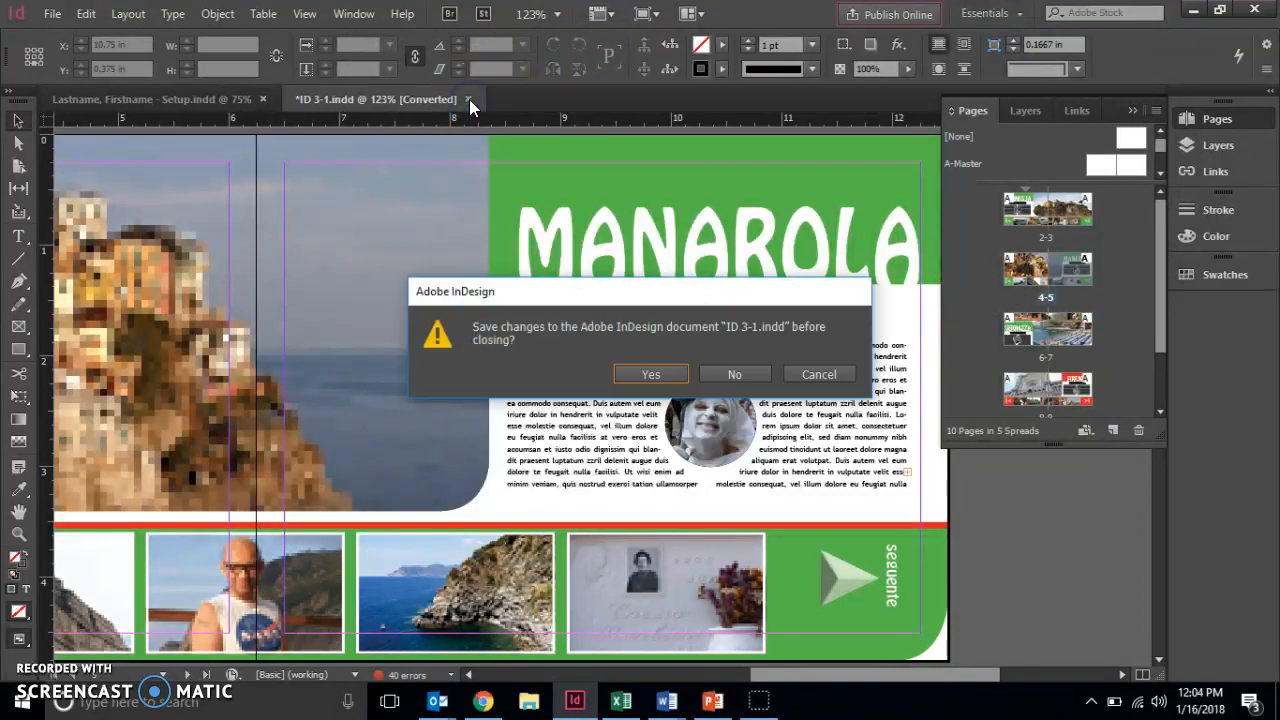
Discard changes to ID 3-1.indd, deselect the master frames, and close the Setup document.
{"action": "left_click", "coordinate": [723, 377]}
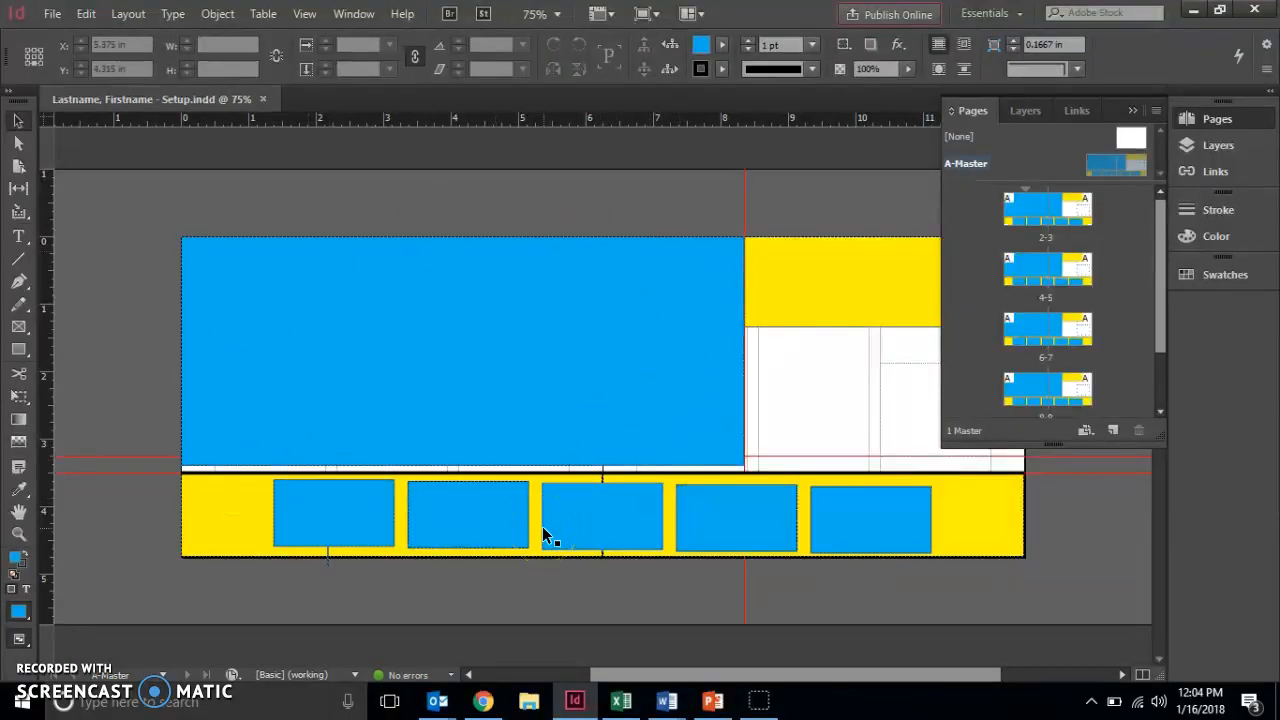
{"action": "left_click", "coordinate": [336, 214]}
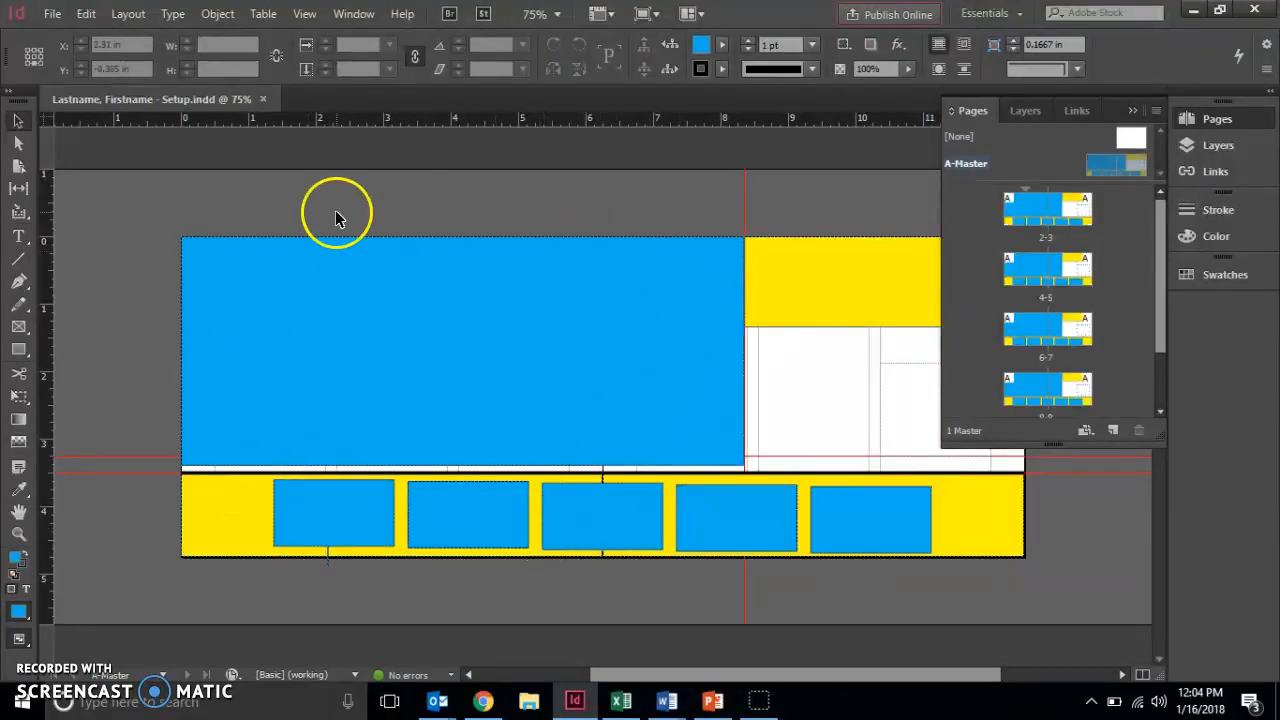
{"action": "left_click", "coordinate": [264, 97]}
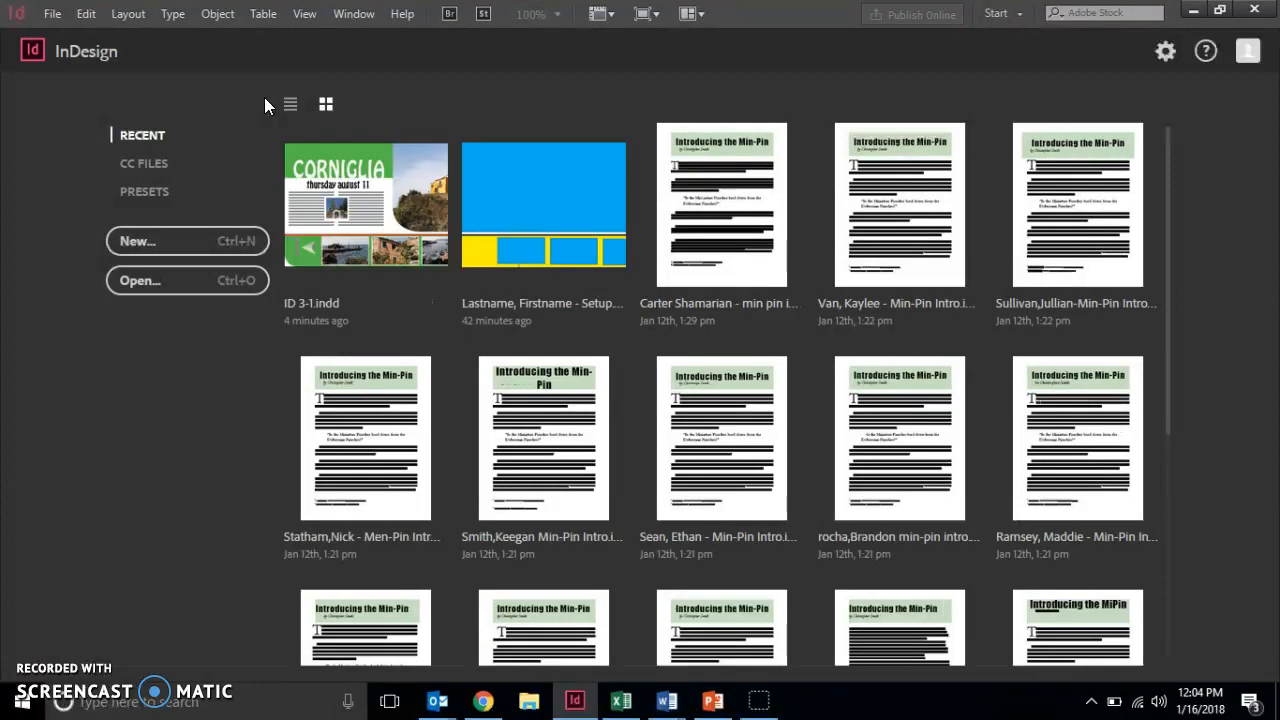
Set horizontal and vertical ruler units to Inches in the Units & Increments preferences.
{"action": "left_click", "coordinate": [84, 13]}
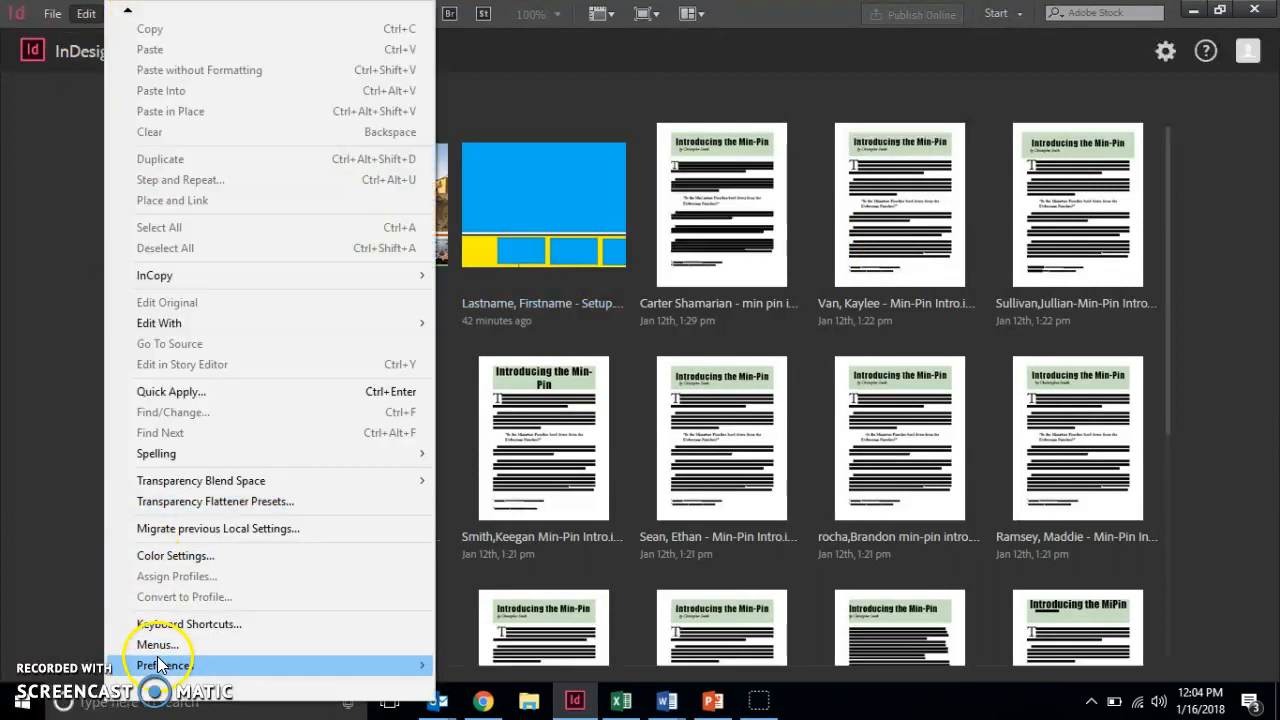
{"action": "mouse_move", "coordinate": [162, 665]}
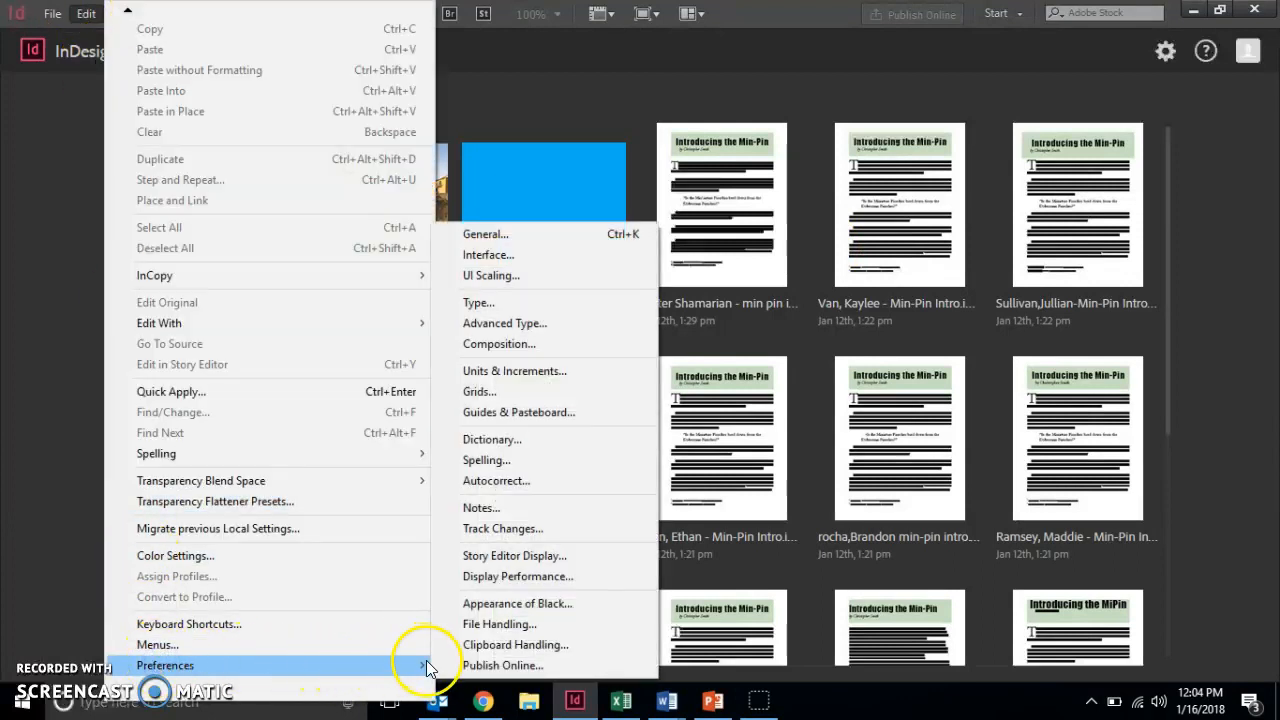
{"action": "left_click", "coordinate": [536, 373]}
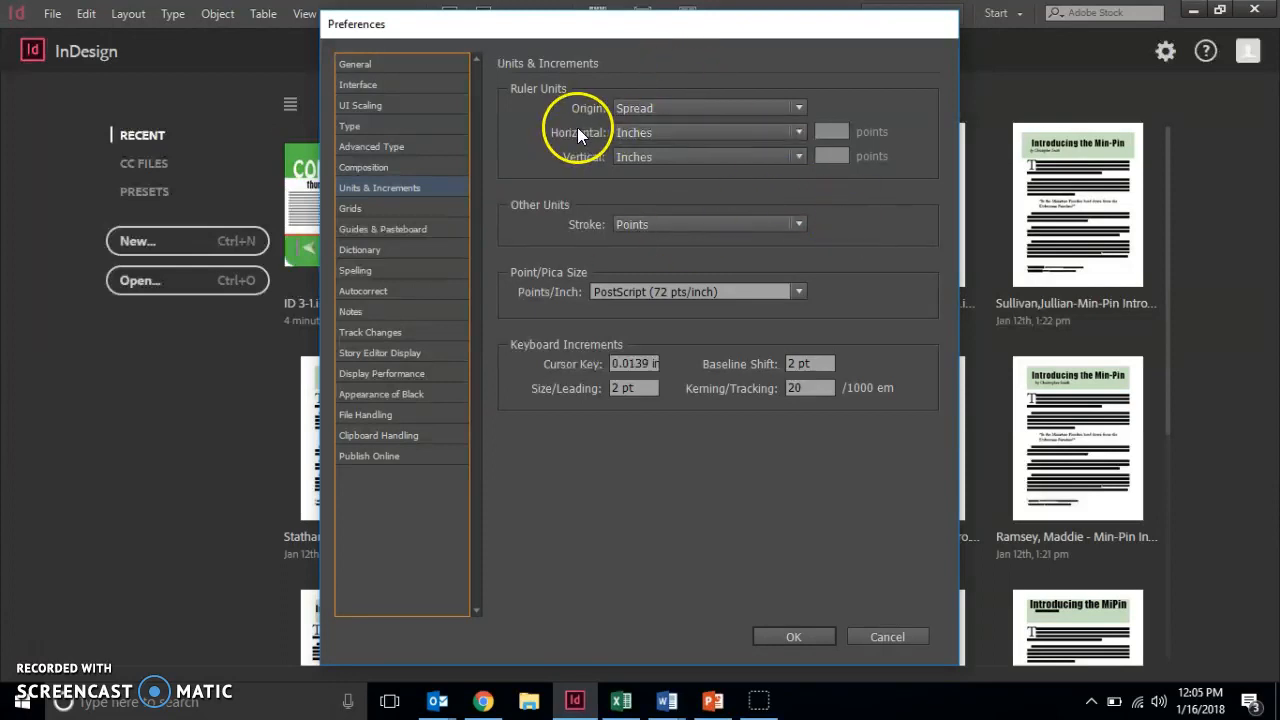
{"action": "left_click", "coordinate": [797, 131]}
{"action": "left_click", "coordinate": [655, 192]}
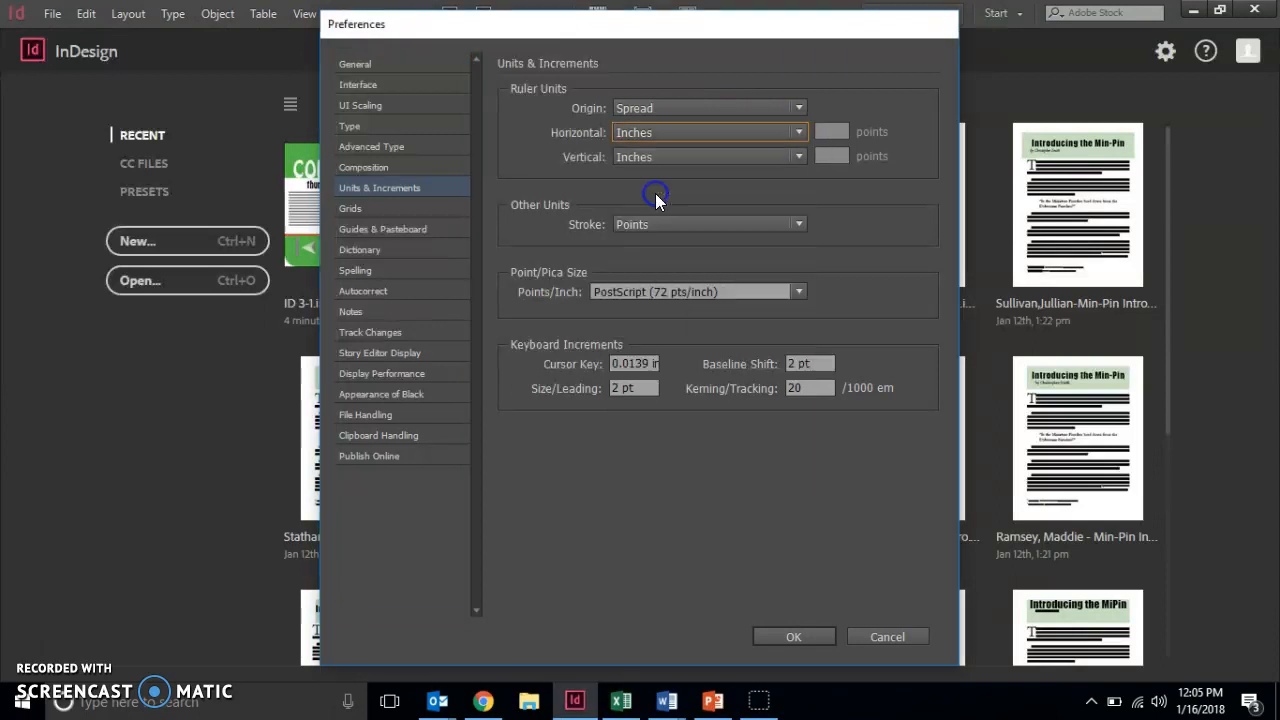
{"action": "left_click", "coordinate": [797, 155]}
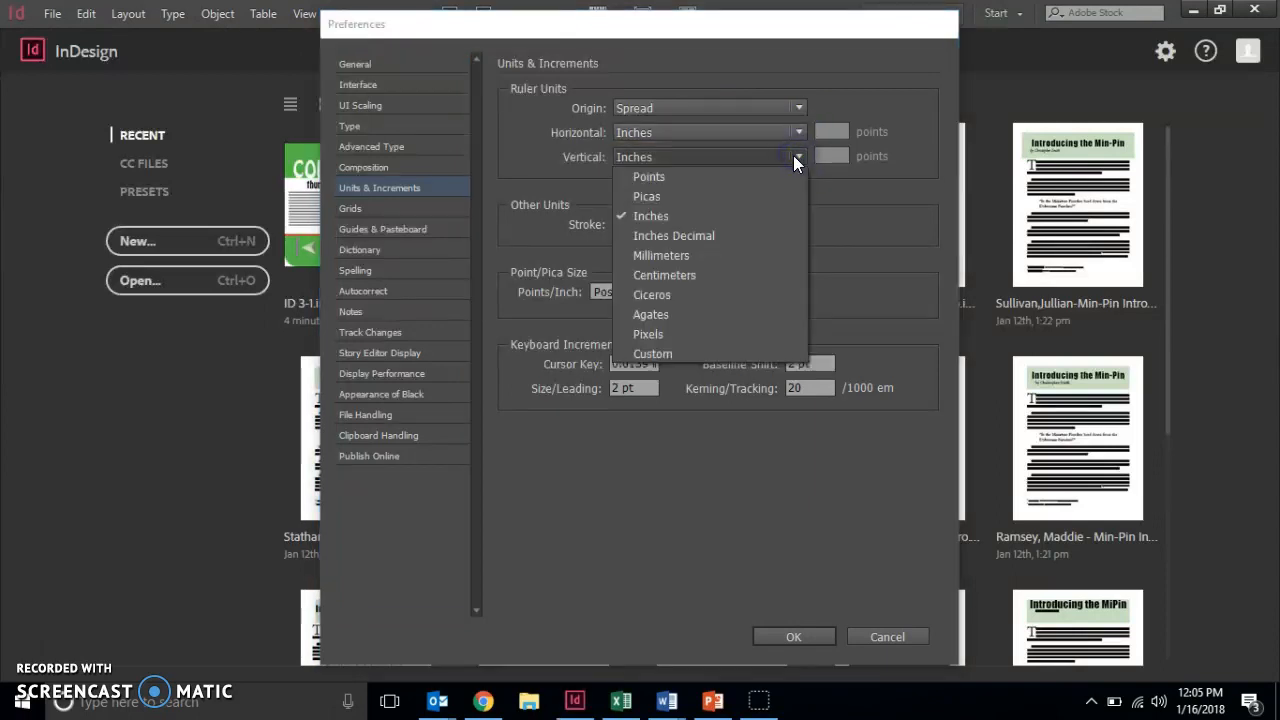
{"action": "left_click", "coordinate": [685, 215]}
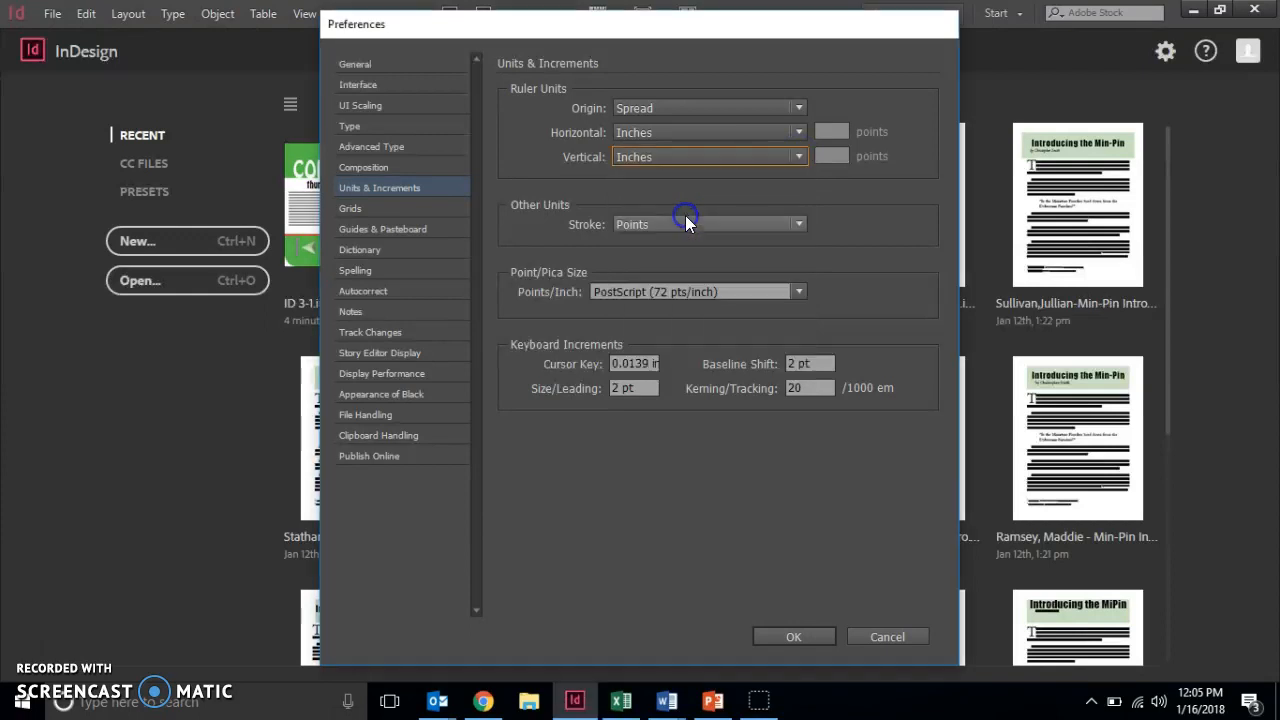
{"action": "left_click", "coordinate": [775, 631]}
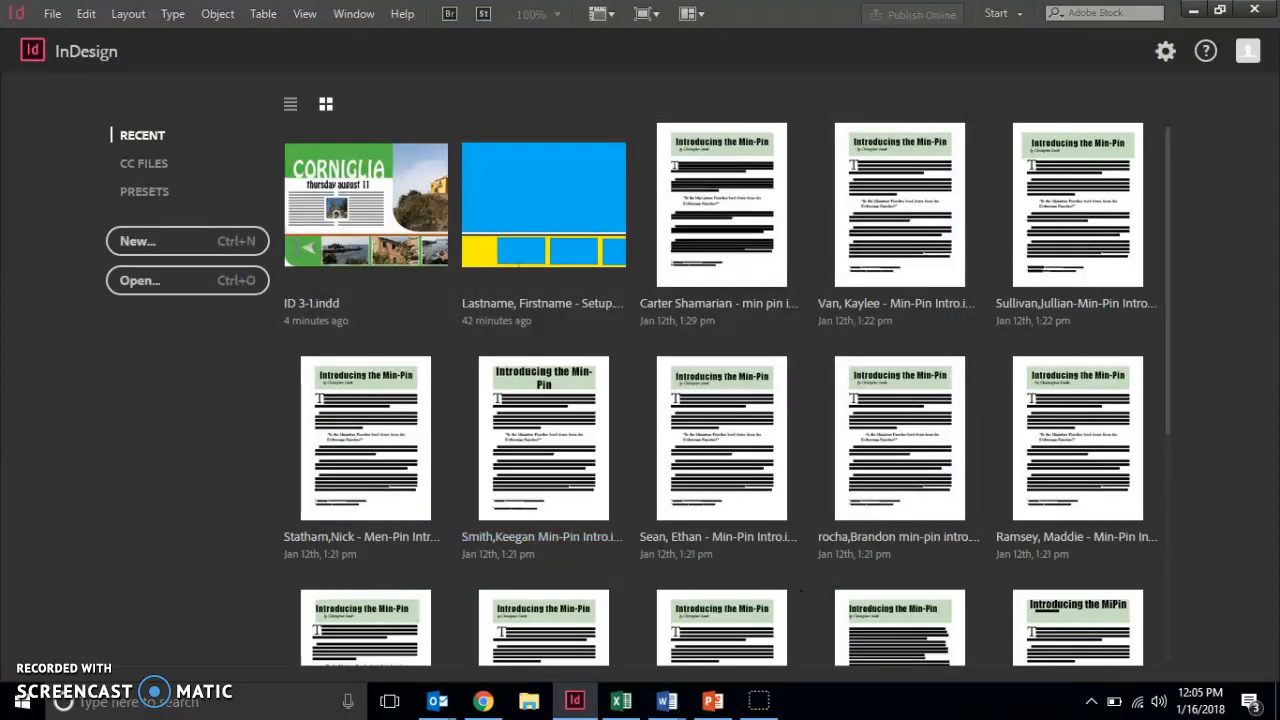
{"action": "left_click", "coordinate": [52, 13]}
Start a new document with 10 pages.
{"action": "mouse_move", "coordinate": [77, 37]}
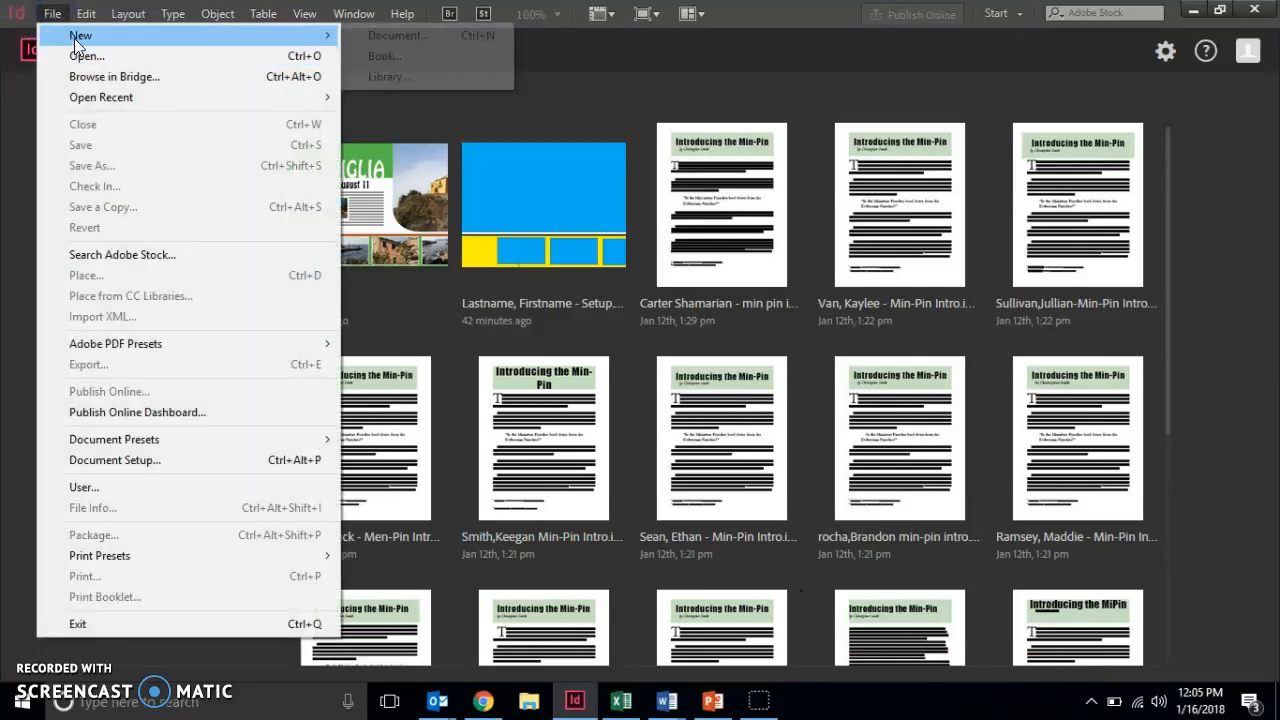
{"action": "left_click", "coordinate": [127, 44]}
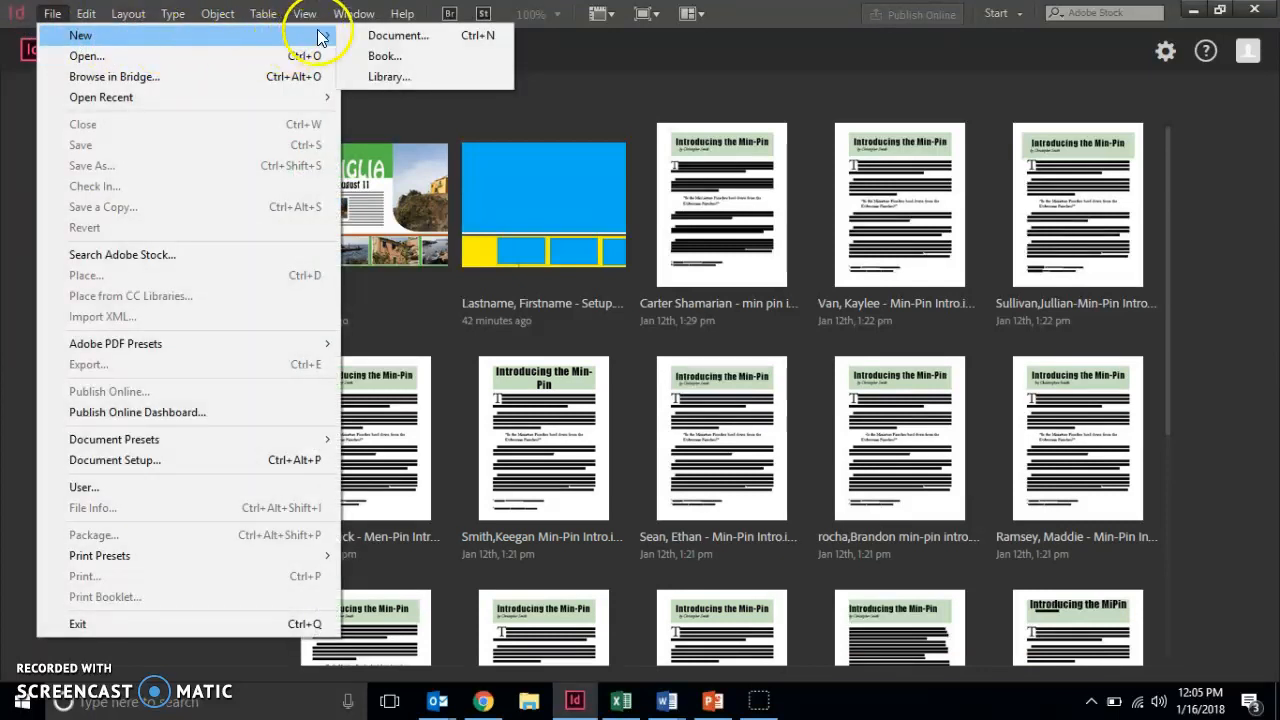
{"action": "left_click", "coordinate": [359, 40]}
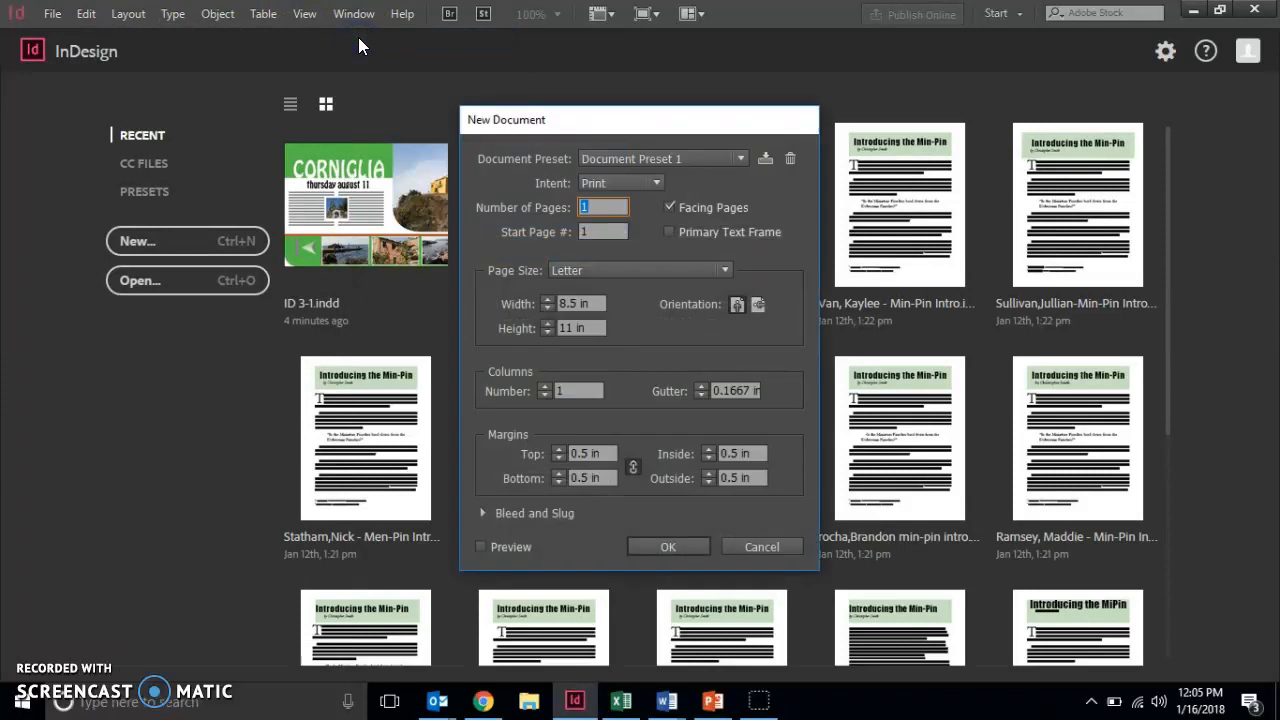
{"action": "type", "text": "10"}
{"action": "left_click", "coordinate": [615, 231]}
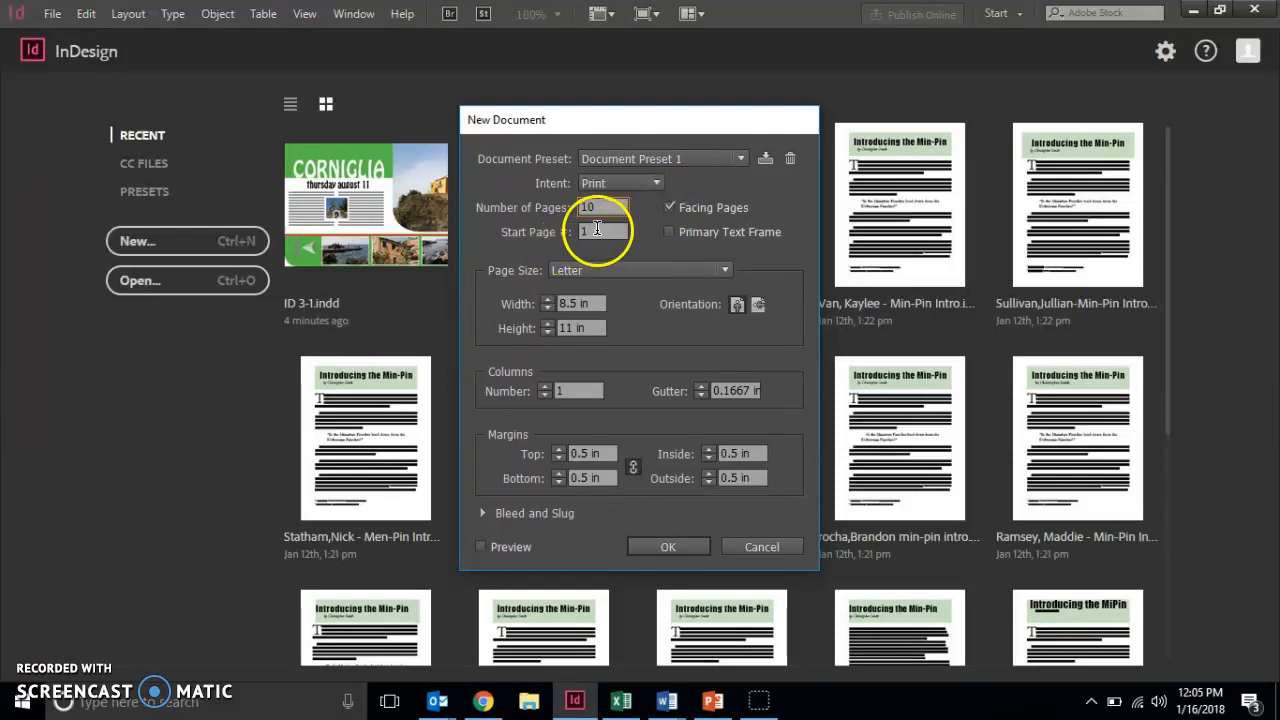
{"action": "left_click", "coordinate": [611, 229]}
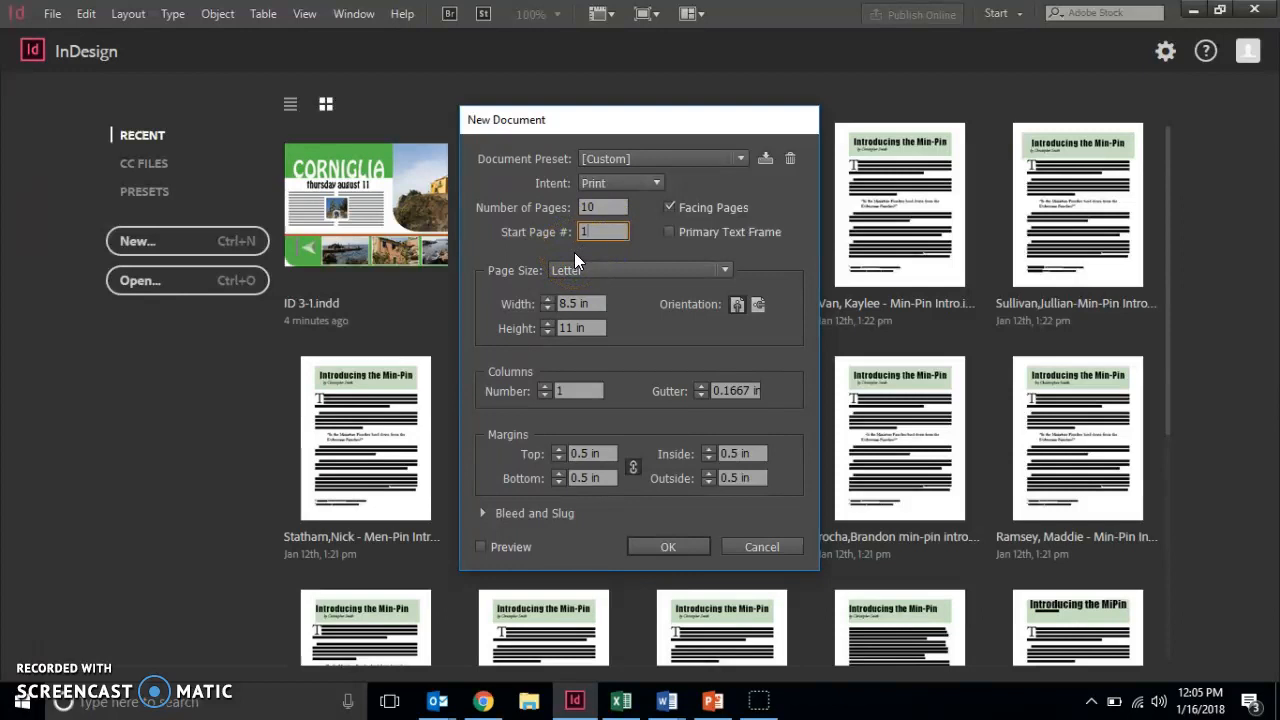
Set the page size to 6.25 × 4.75 in, landscape orientation, with 2 columns.
{"action": "left_click_drag", "start_coordinate": [588, 304], "coordinate": [557, 304]}
{"action": "type", "text": "6.25"}
{"action": "key", "text": "Tab"}
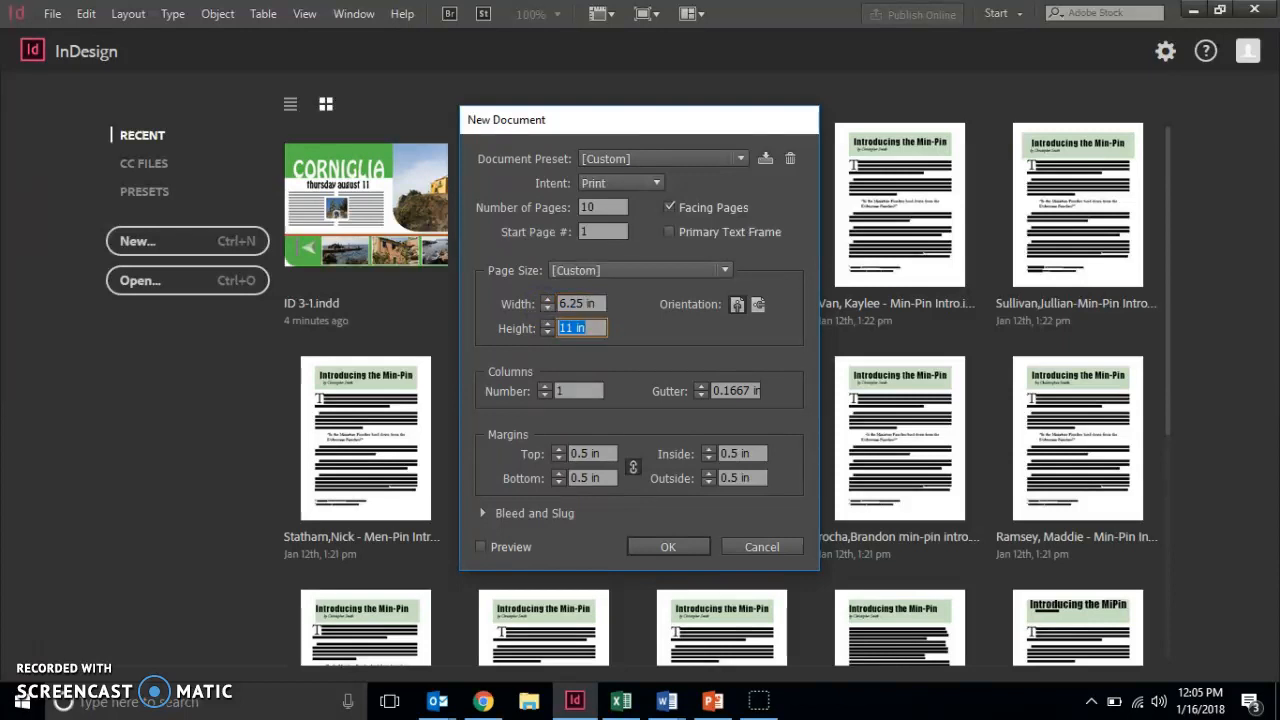
{"action": "type", "text": "4.75"}
{"action": "left_click", "coordinate": [760, 305]}
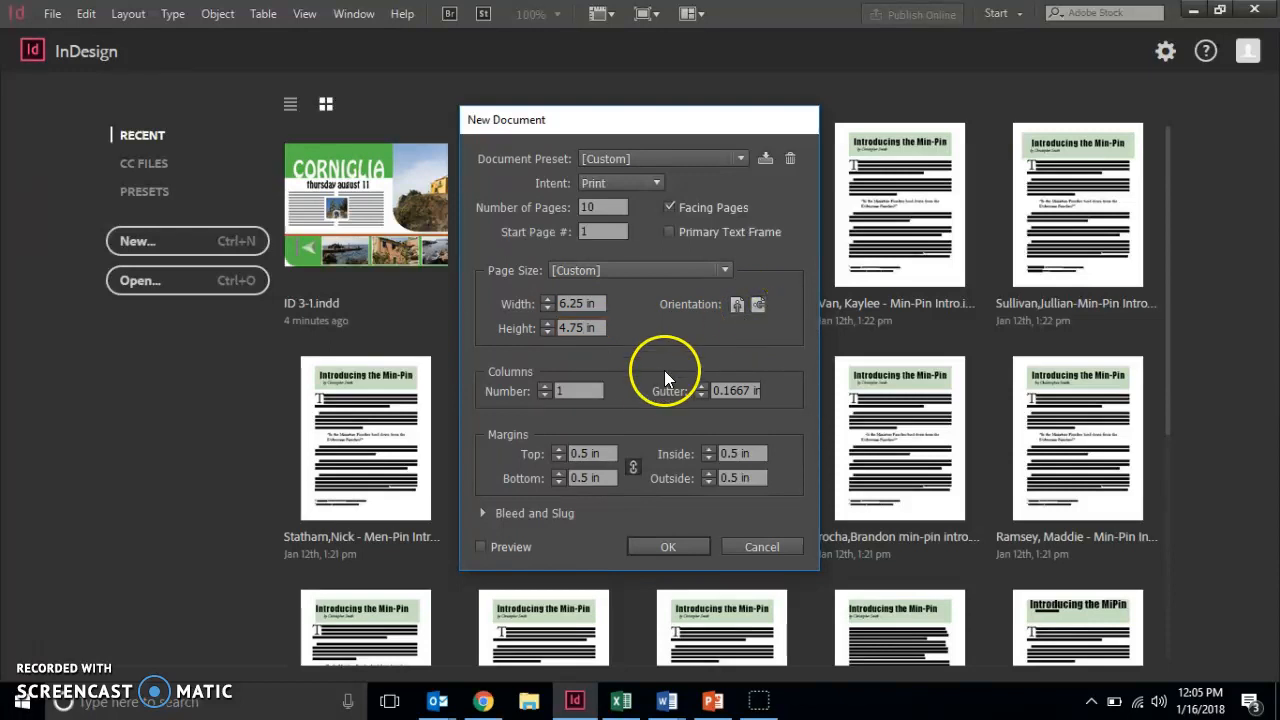
{"action": "left_click", "coordinate": [545, 390]}
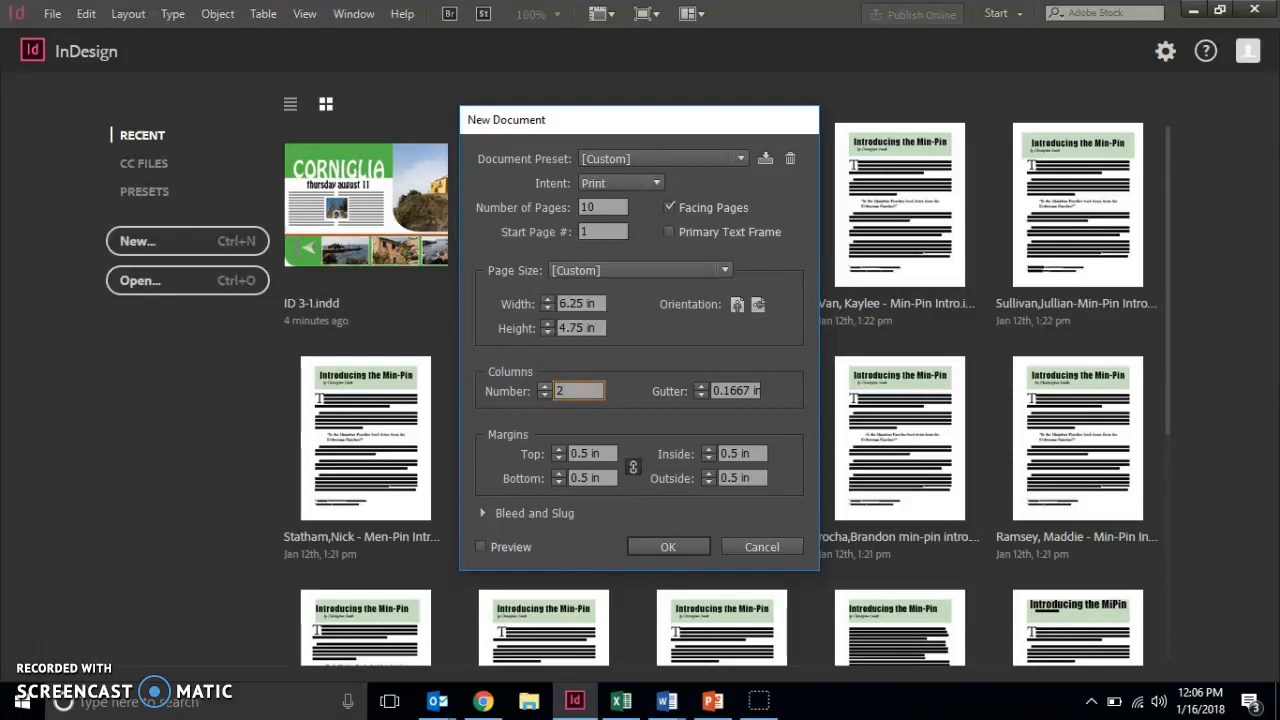
Link the four margins at 0.5 in and create the Untitled-2 document.
{"action": "left_click", "coordinate": [755, 391]}
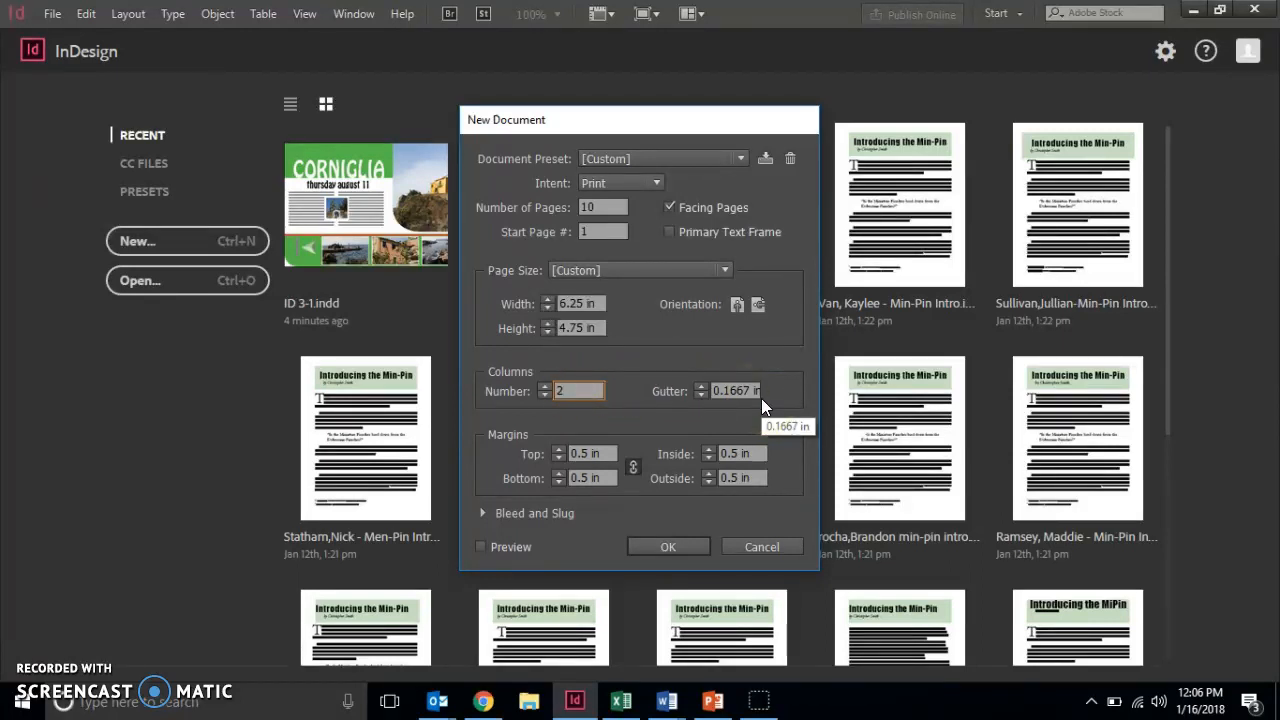
{"action": "left_click", "coordinate": [631, 463]}
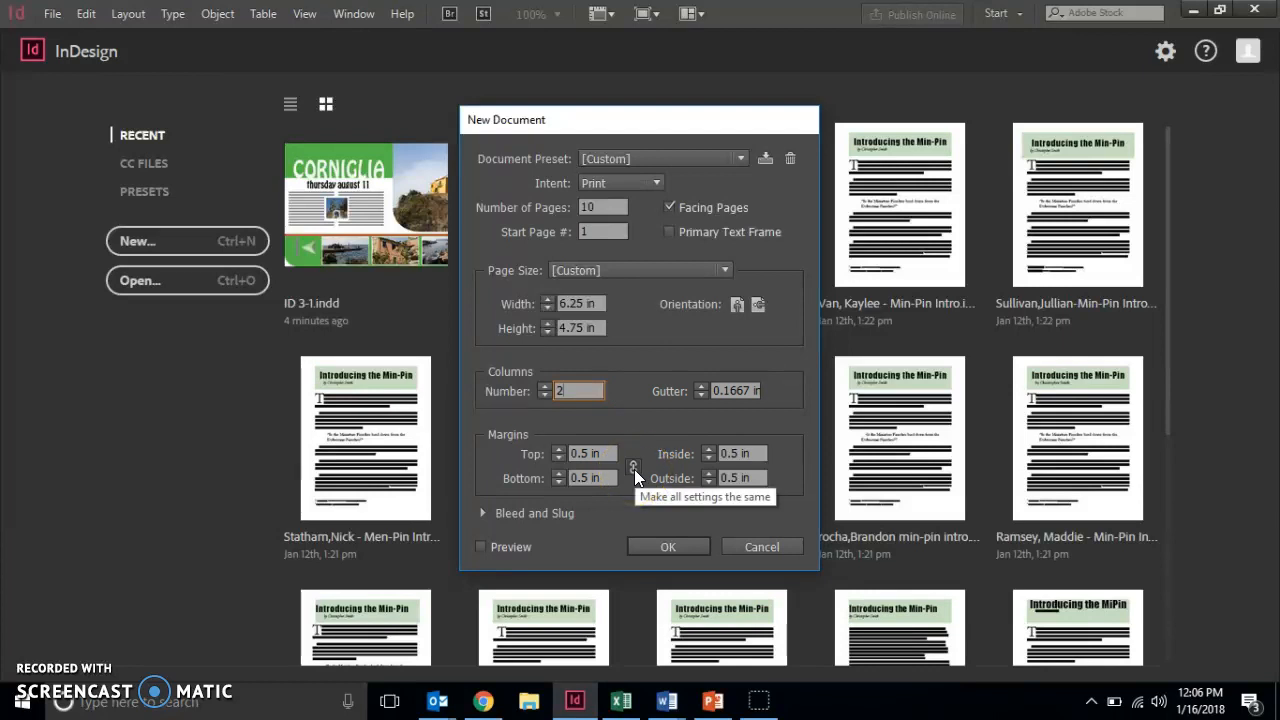
{"action": "left_click", "coordinate": [634, 469]}
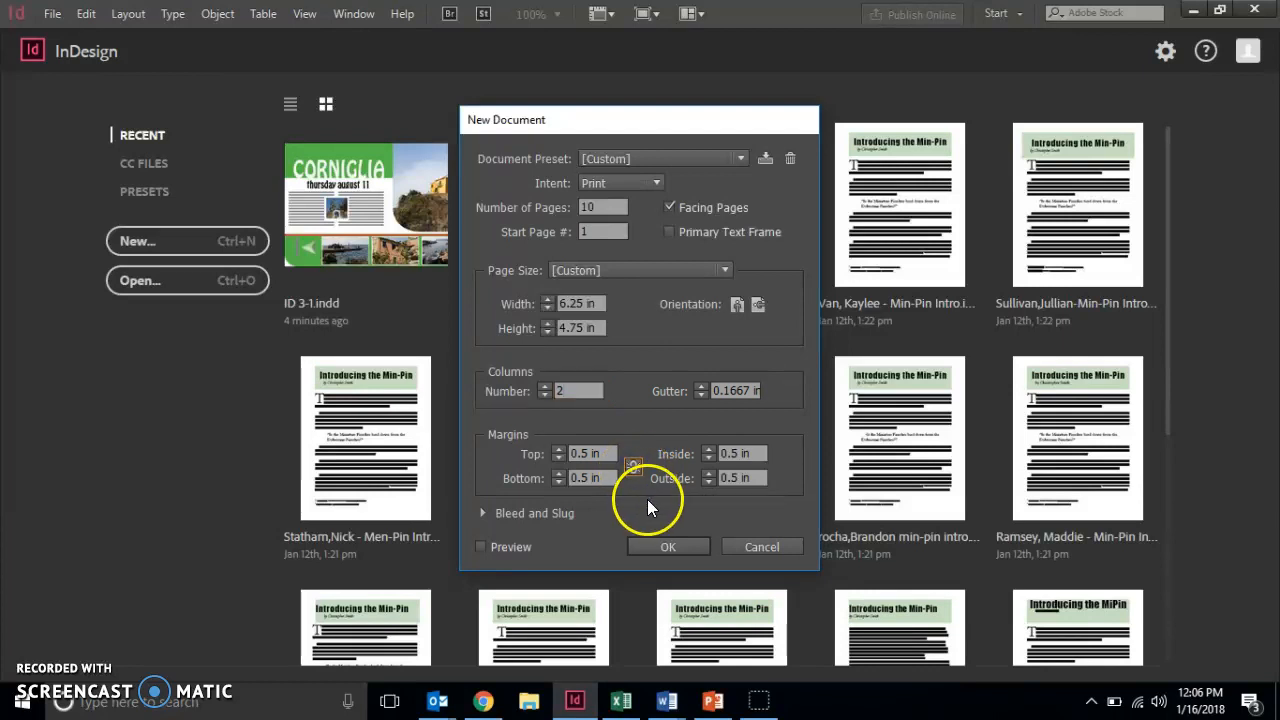
{"action": "left_click", "coordinate": [636, 466]}
{"action": "left_click", "coordinate": [605, 453]}
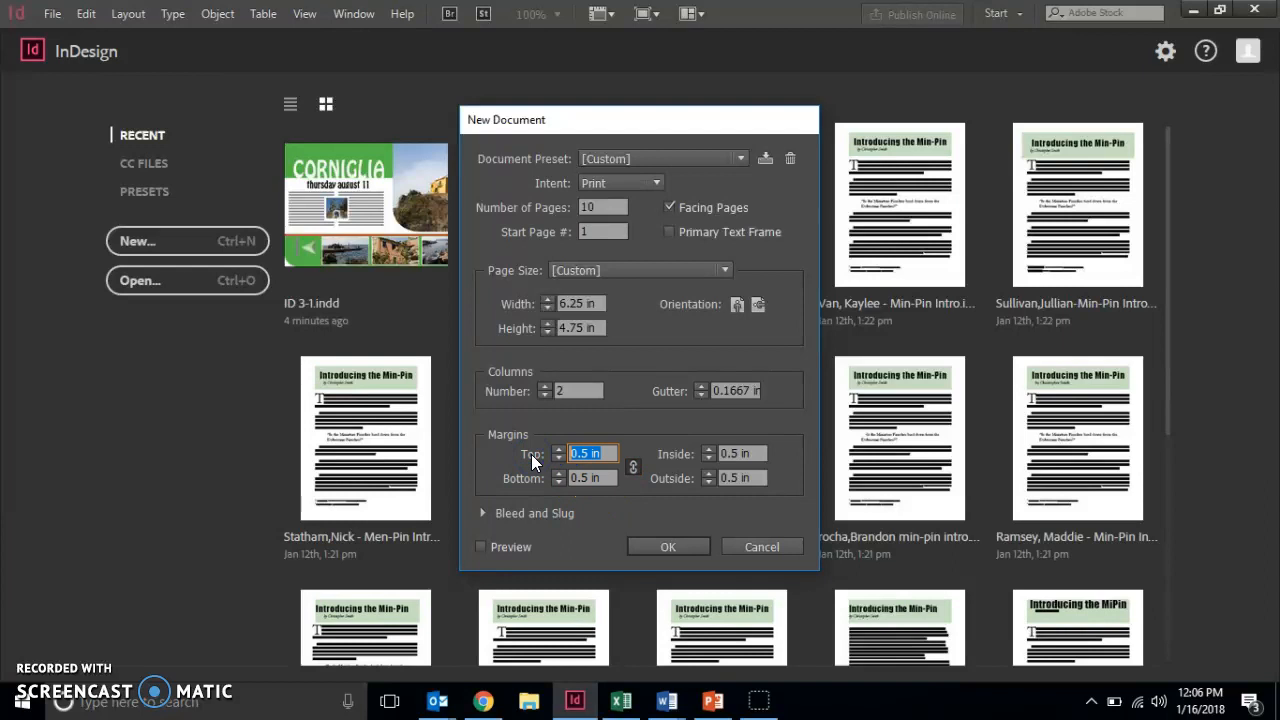
{"action": "type", "text": ".5"}
{"action": "key", "text": "Tab"}
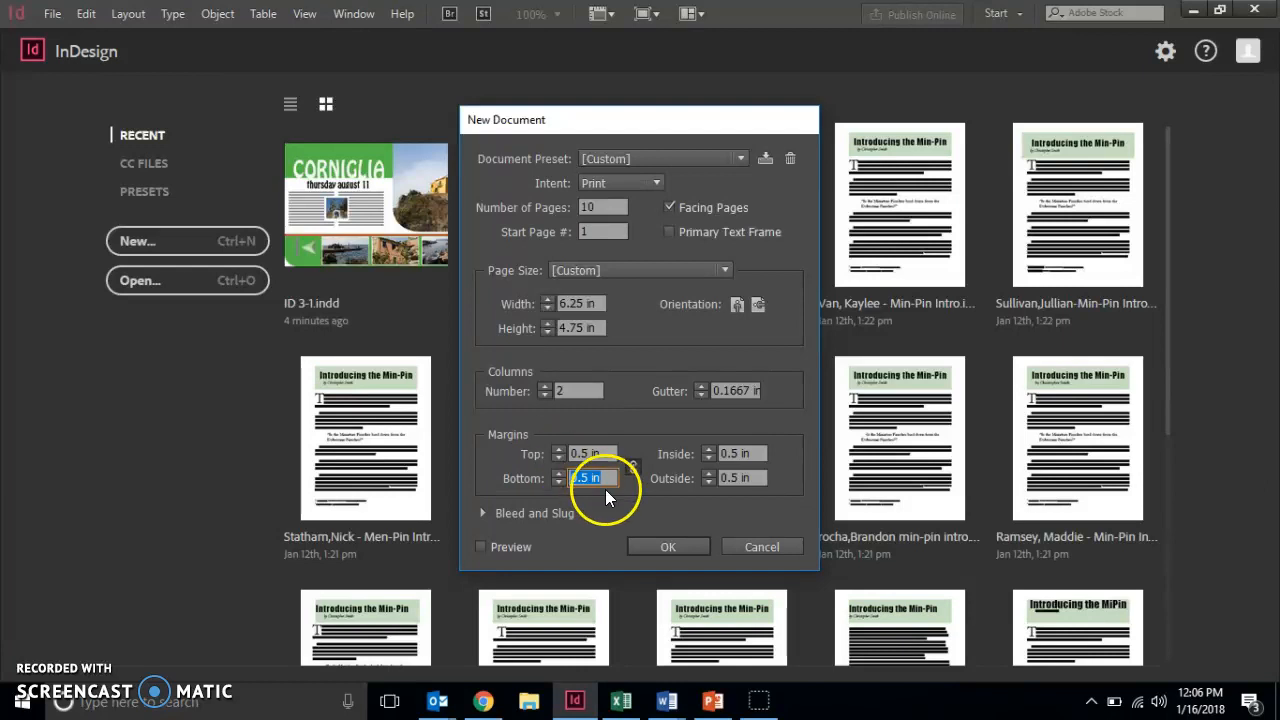
{"action": "left_click", "coordinate": [652, 548]}
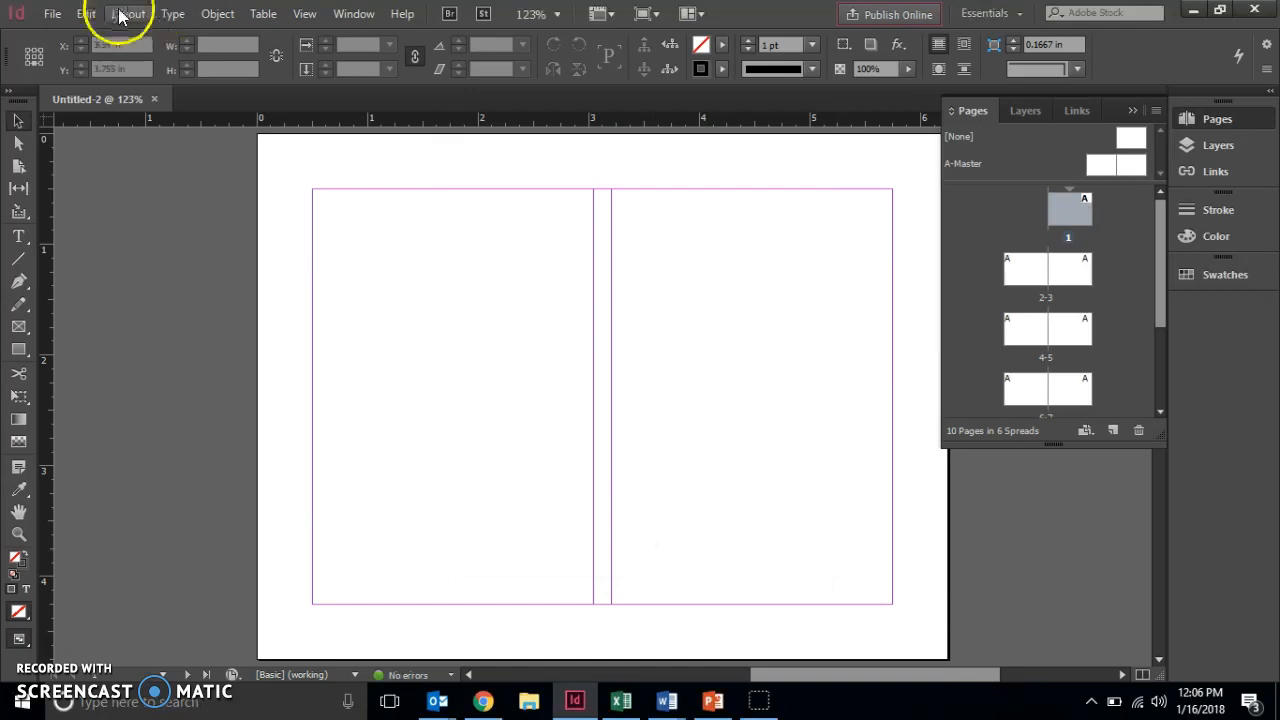
Set Document Setup's Start Page # to 2 so pages begin with the 2-3 spread.
{"action": "left_click", "coordinate": [86, 13]}
{"action": "mouse_move", "coordinate": [57, 14]}
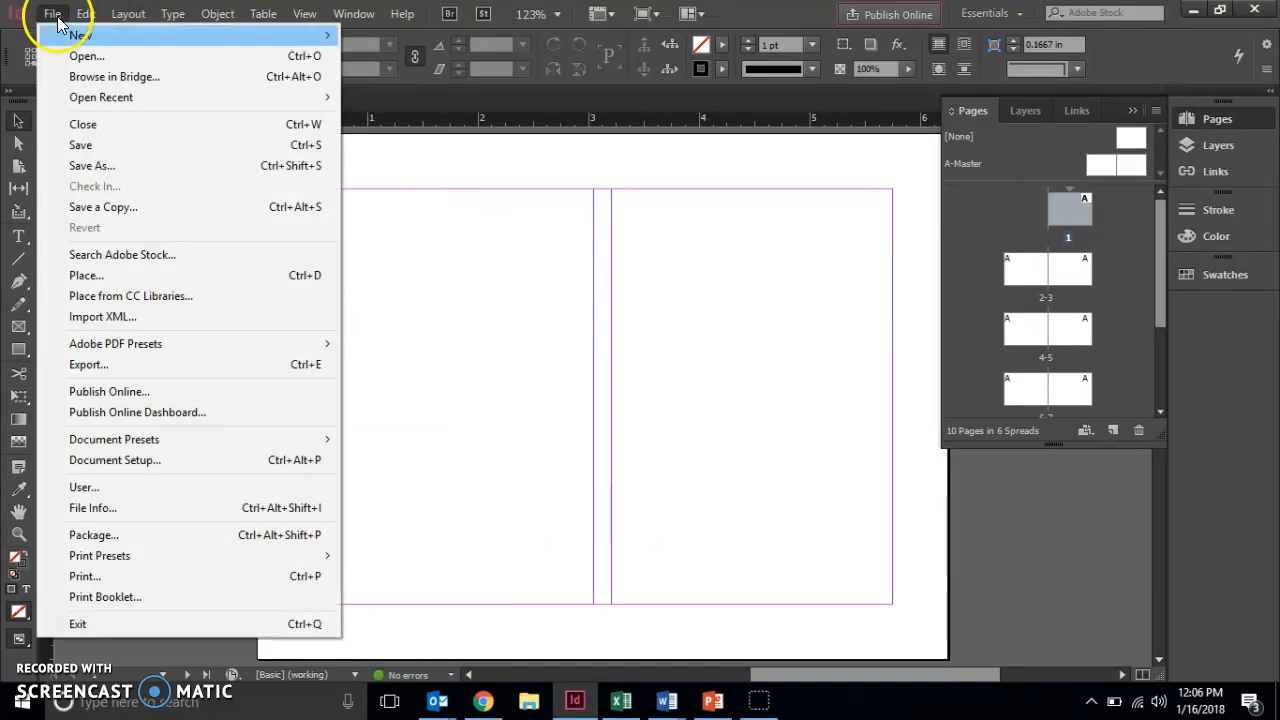
{"action": "left_click", "coordinate": [118, 460]}
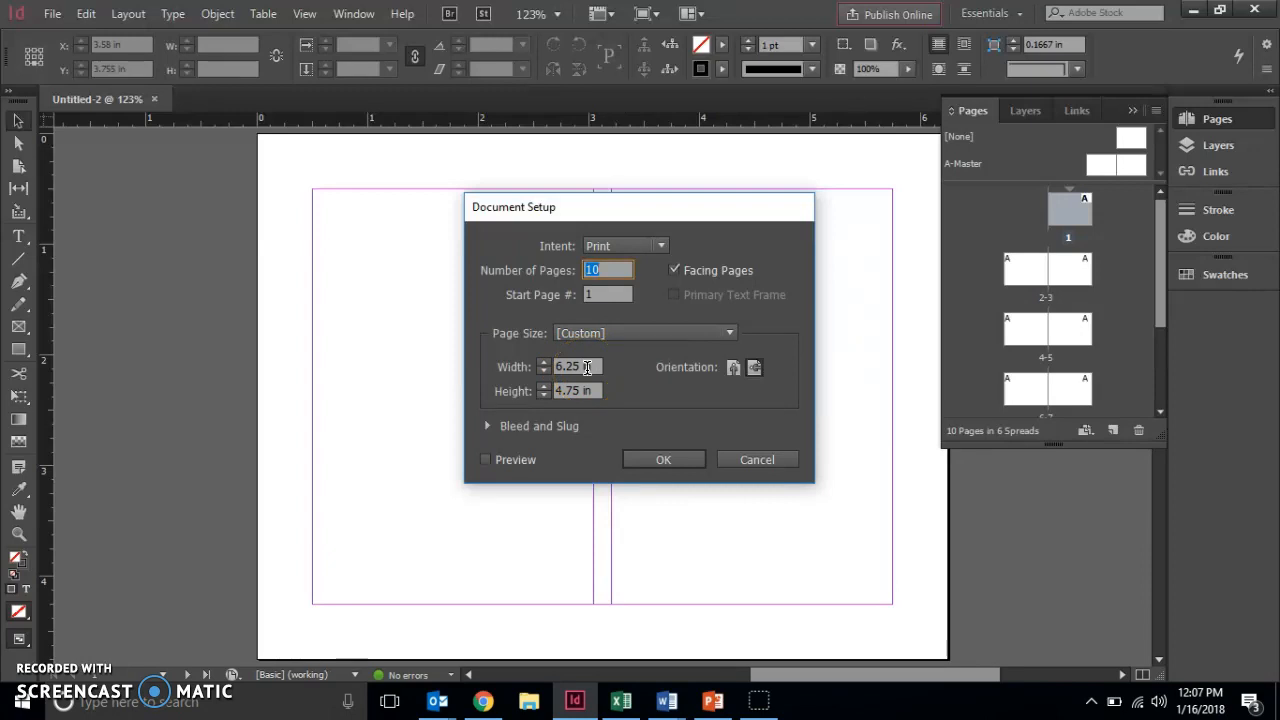
{"action": "left_click", "coordinate": [594, 294]}
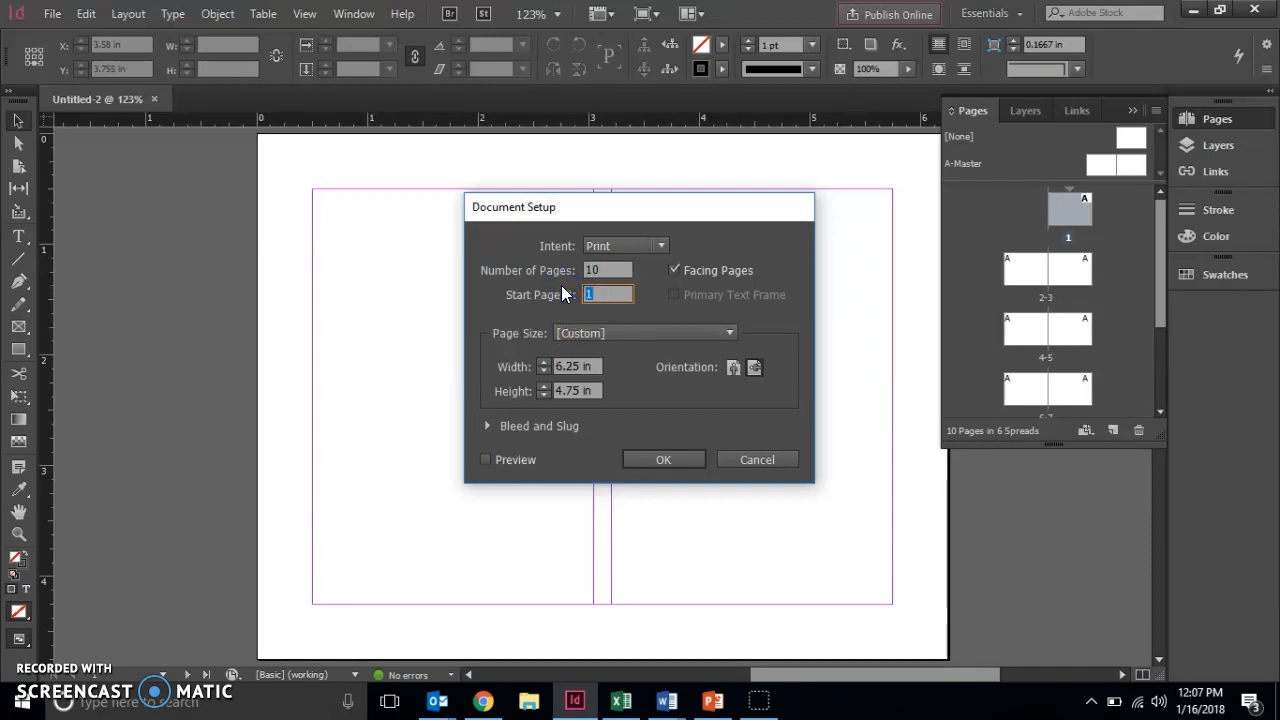
{"action": "type", "text": "2"}
{"action": "left_click", "coordinate": [657, 466]}
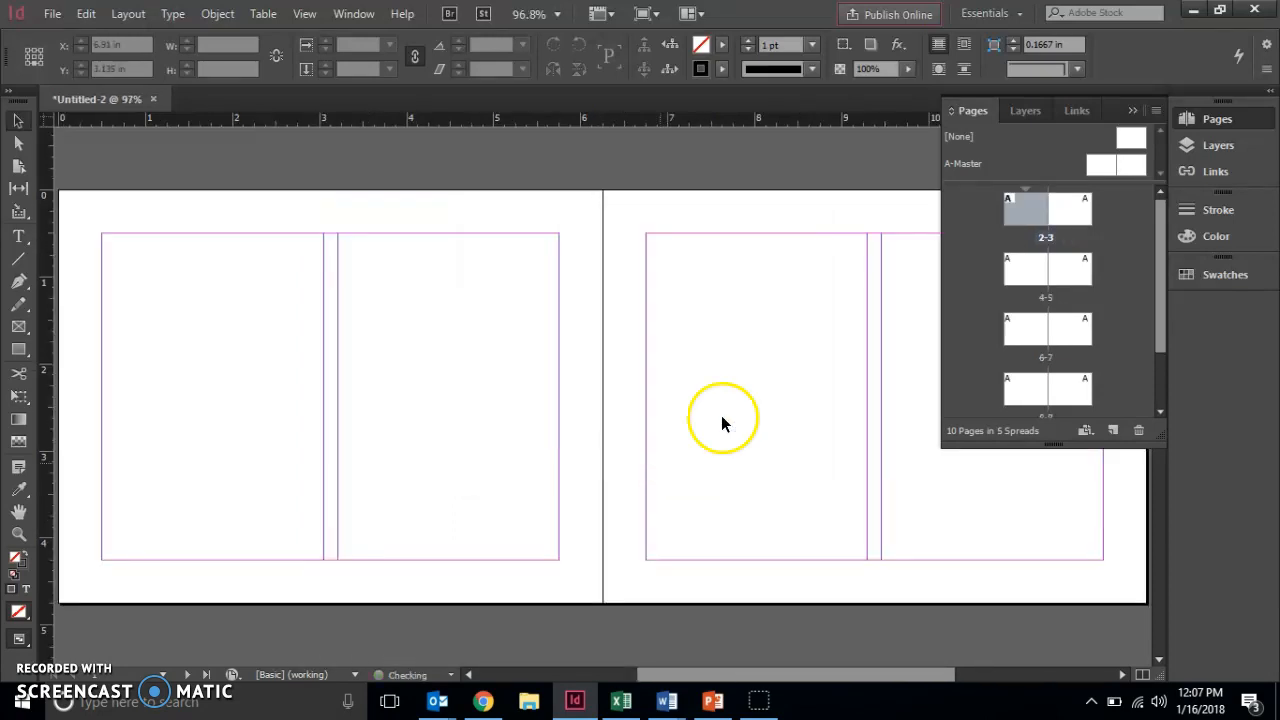
{"action": "left_click_drag", "start_coordinate": [1157, 255], "coordinate": [1147, 200]}
{"action": "left_click", "coordinate": [45, 13]}
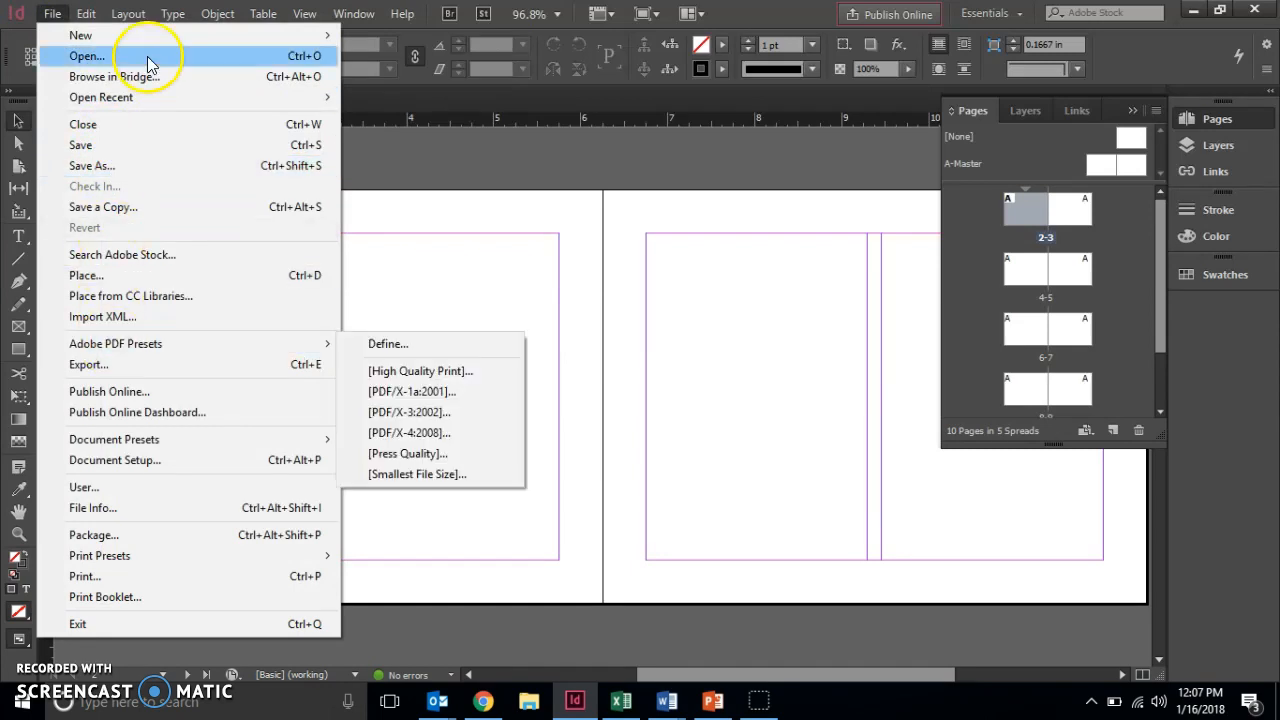
Start a Save As with the student's name as file name, then cancel it.
{"action": "left_click", "coordinate": [91, 166]}
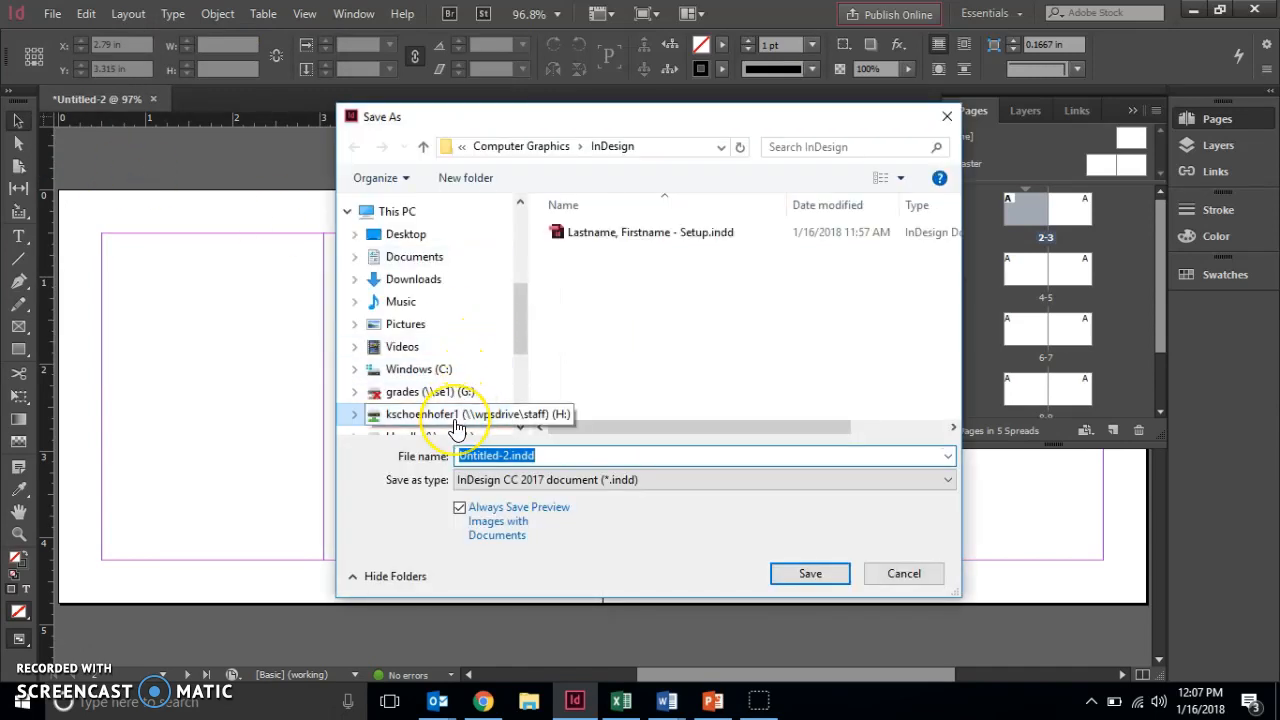
{"action": "type", "text": "L"}
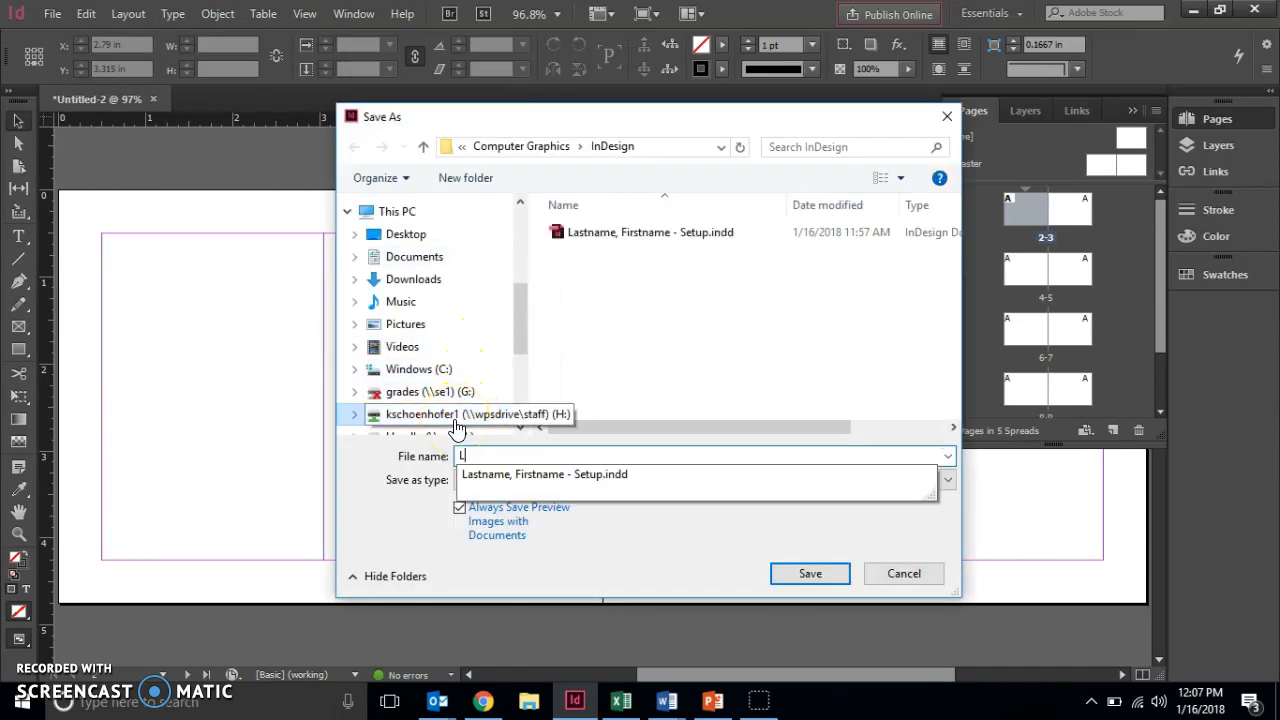
{"action": "type", "text": "astname, Fi"}
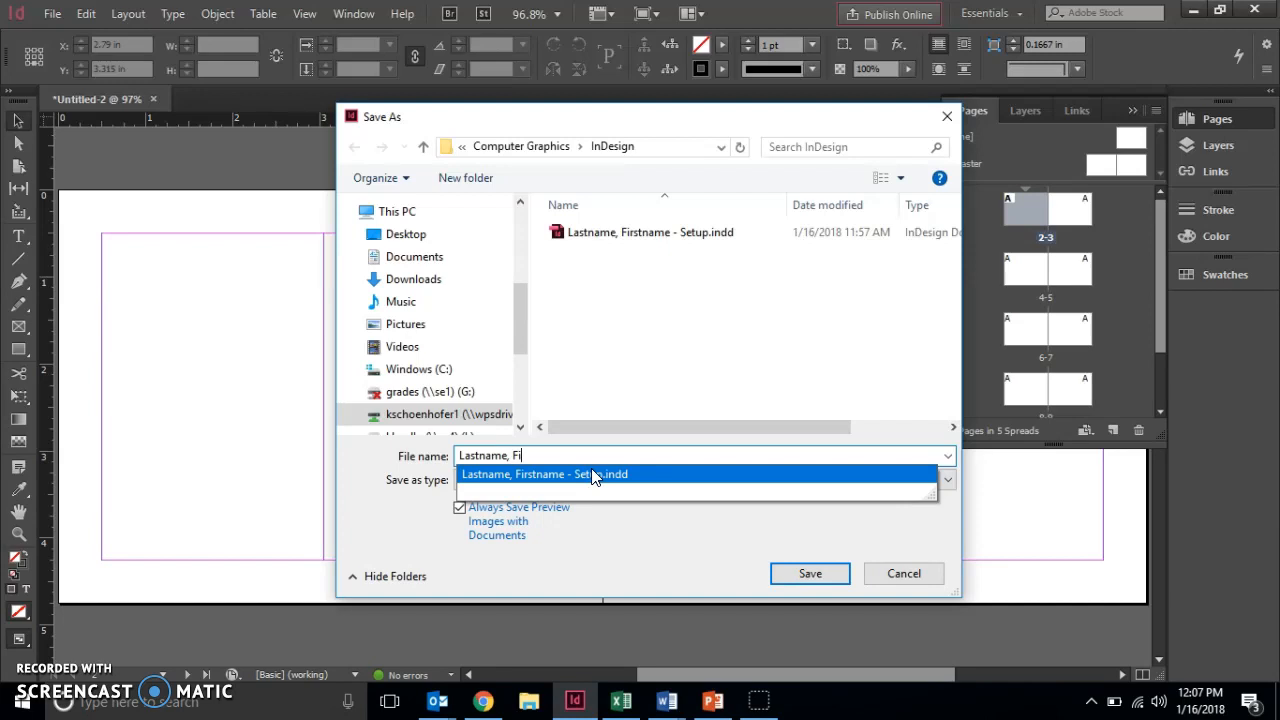
{"action": "left_click", "coordinate": [895, 578]}
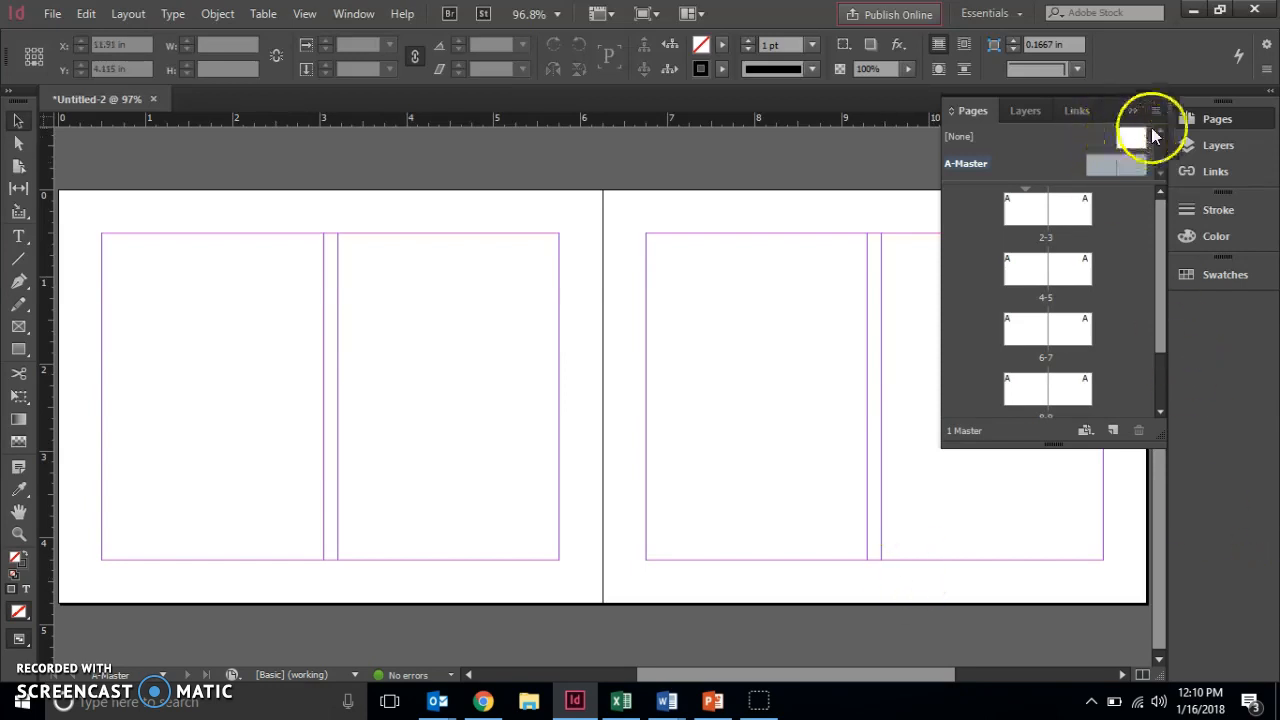
Select the A-Master in the Pages panel and apply it to the 2-3 spread.
{"action": "left_click", "coordinate": [1216, 118]}
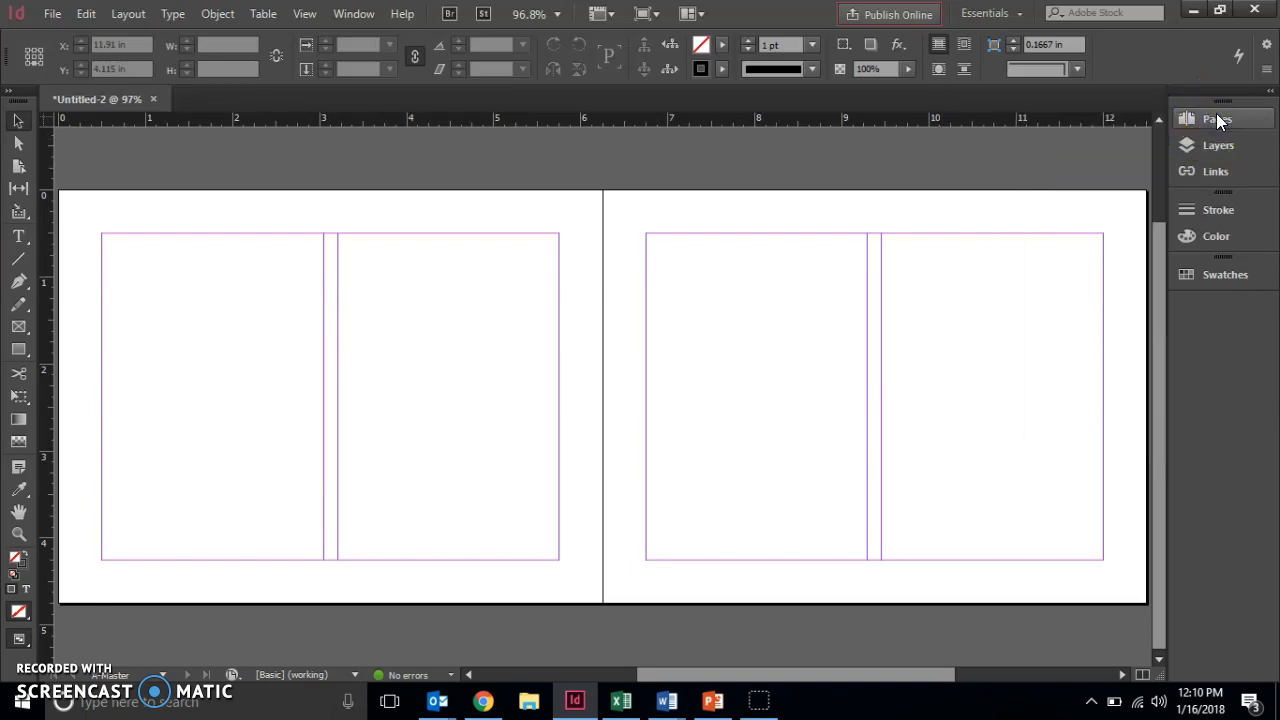
{"action": "left_click", "coordinate": [1216, 118]}
{"action": "left_click", "coordinate": [1054, 160]}
{"action": "left_click", "coordinate": [963, 164]}
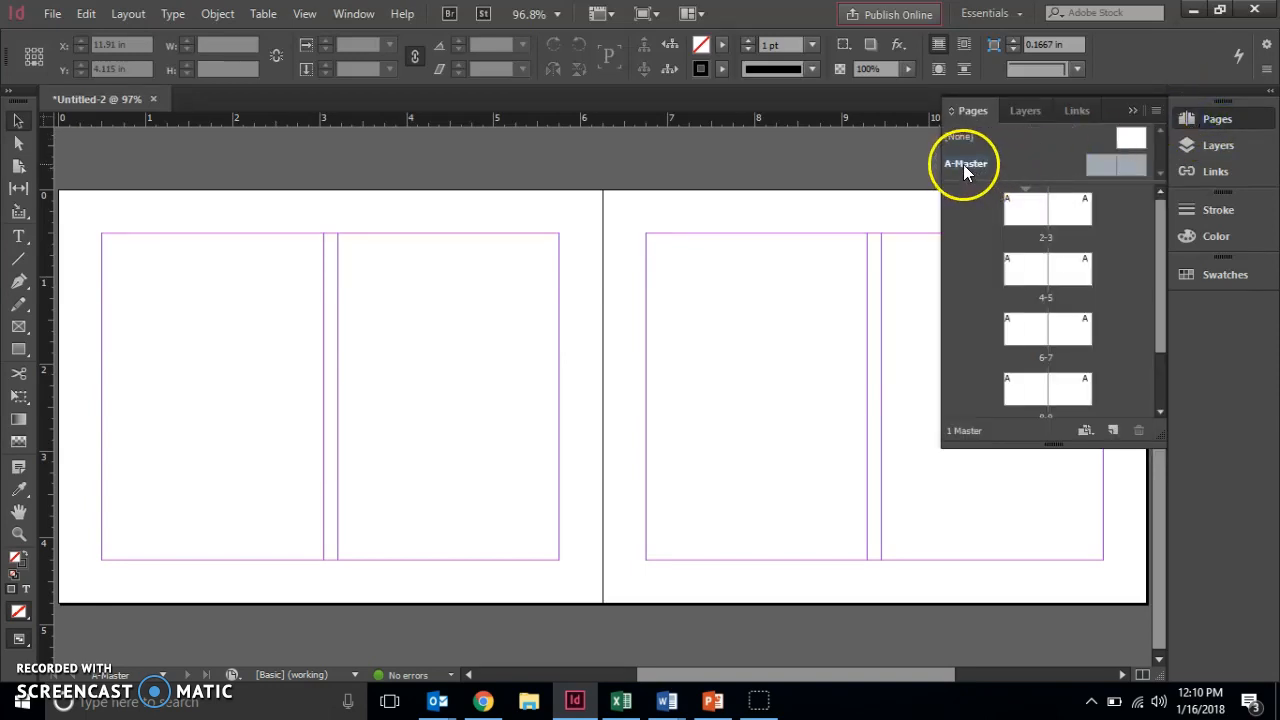
{"action": "left_click_drag", "start_coordinate": [963, 164], "coordinate": [1089, 212]}
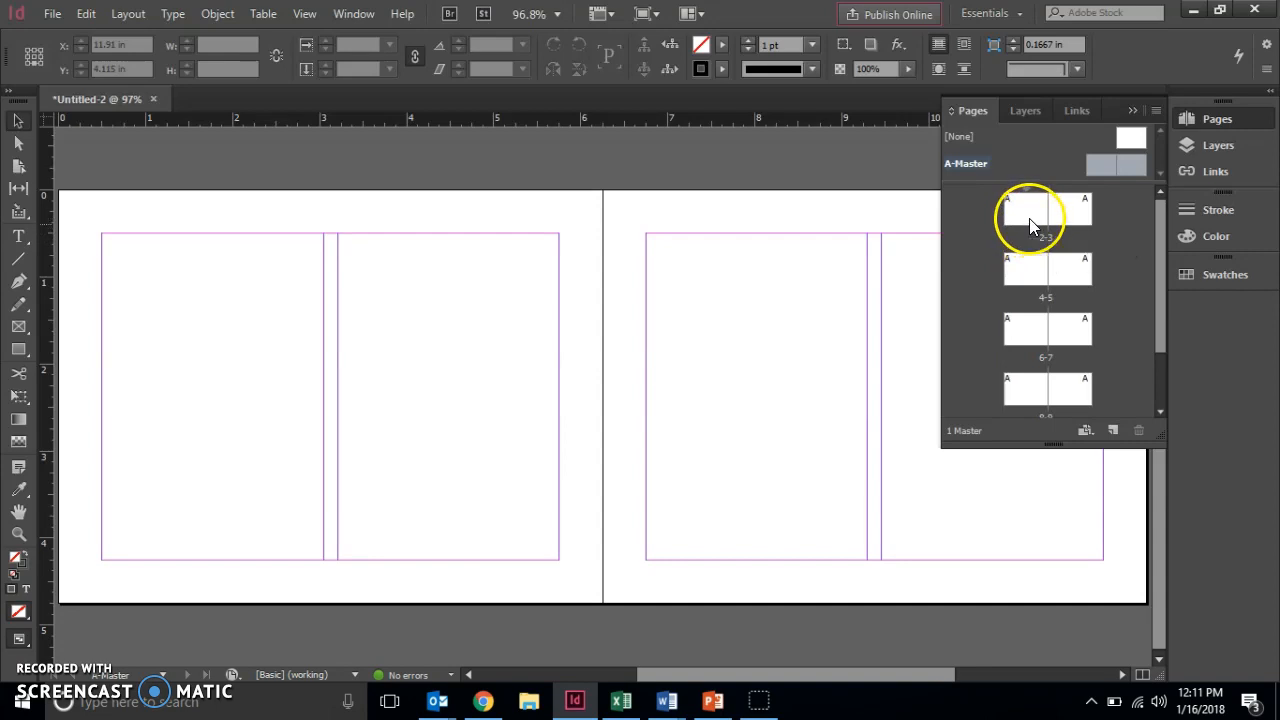
Set the A-Master's linked margins to 0.125 in and its column count to 3.
{"action": "left_click", "coordinate": [145, 15]}
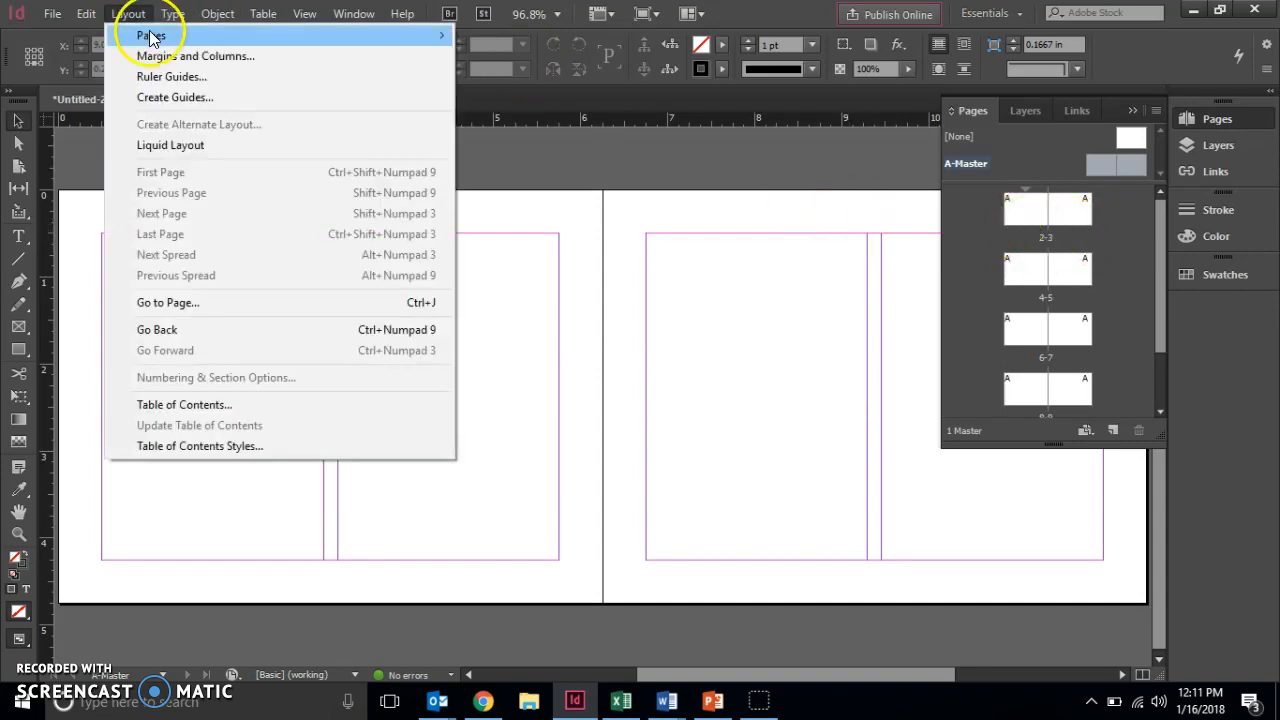
{"action": "left_click", "coordinate": [150, 55]}
{"action": "left_click", "coordinate": [650, 285]}
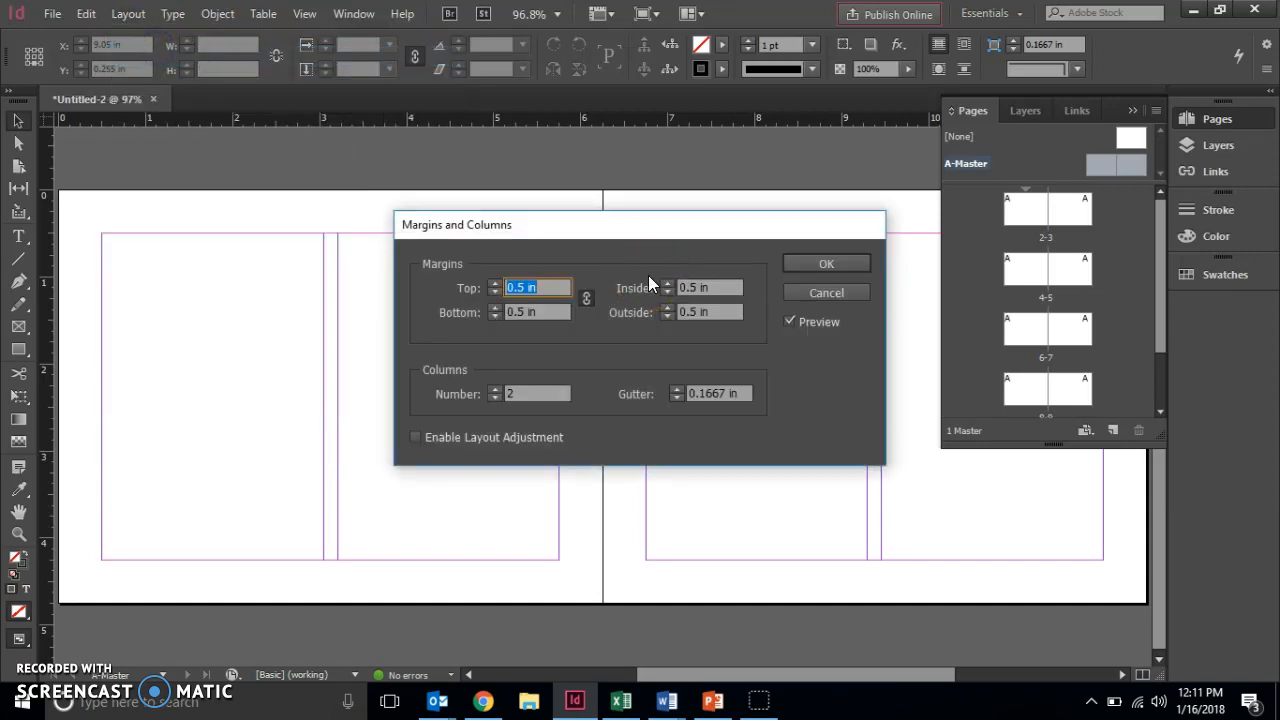
{"action": "type", "text": ".125"}
{"action": "key", "text": "Tab"}
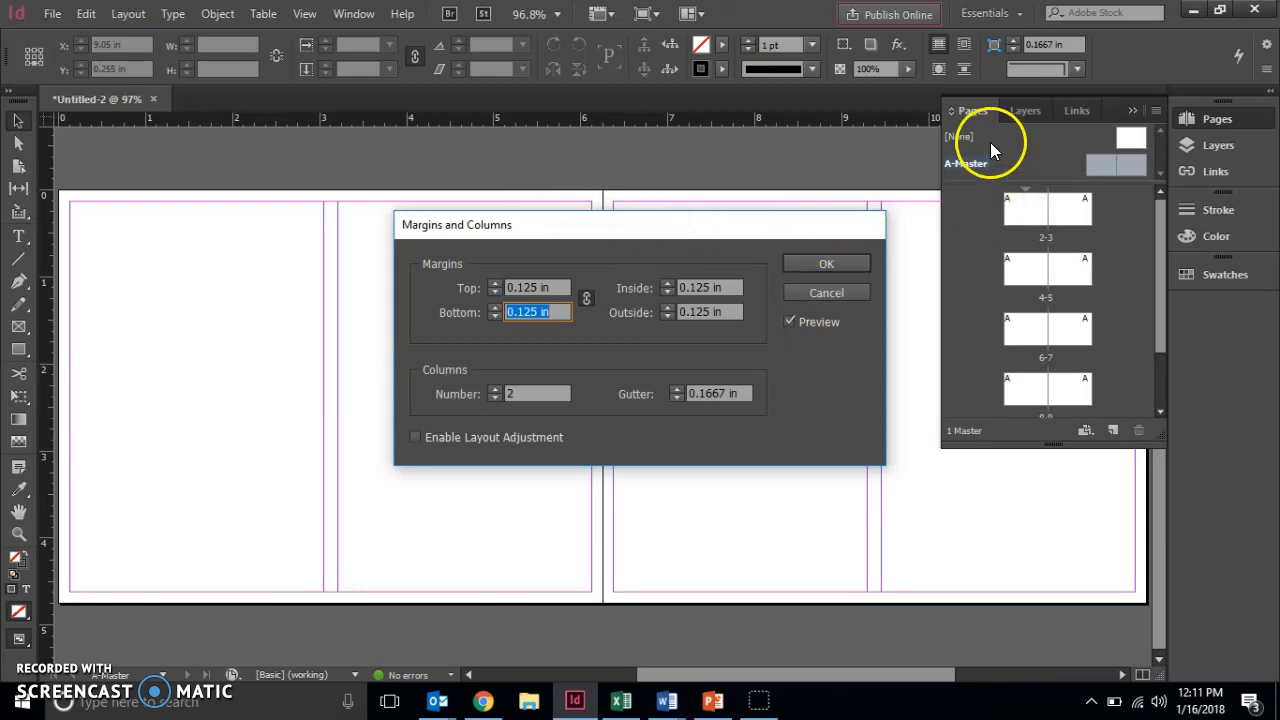
{"action": "left_click", "coordinate": [494, 389]}
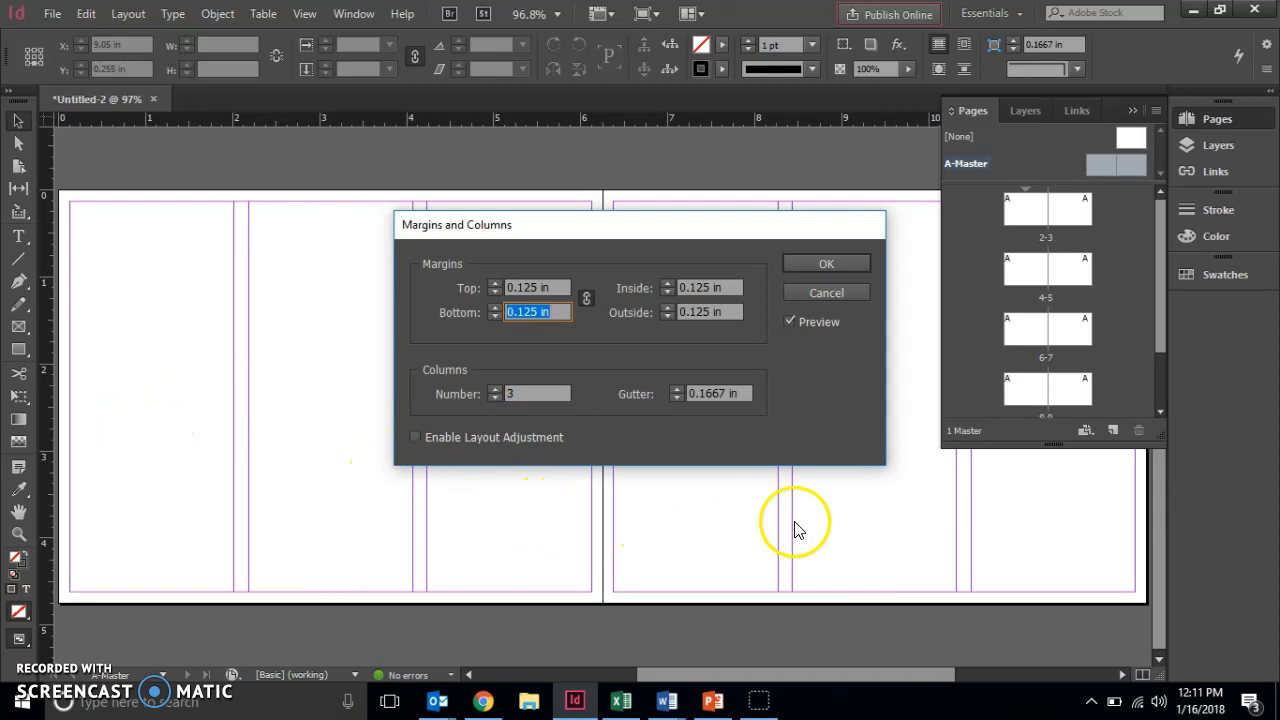
{"action": "left_click", "coordinate": [834, 264]}
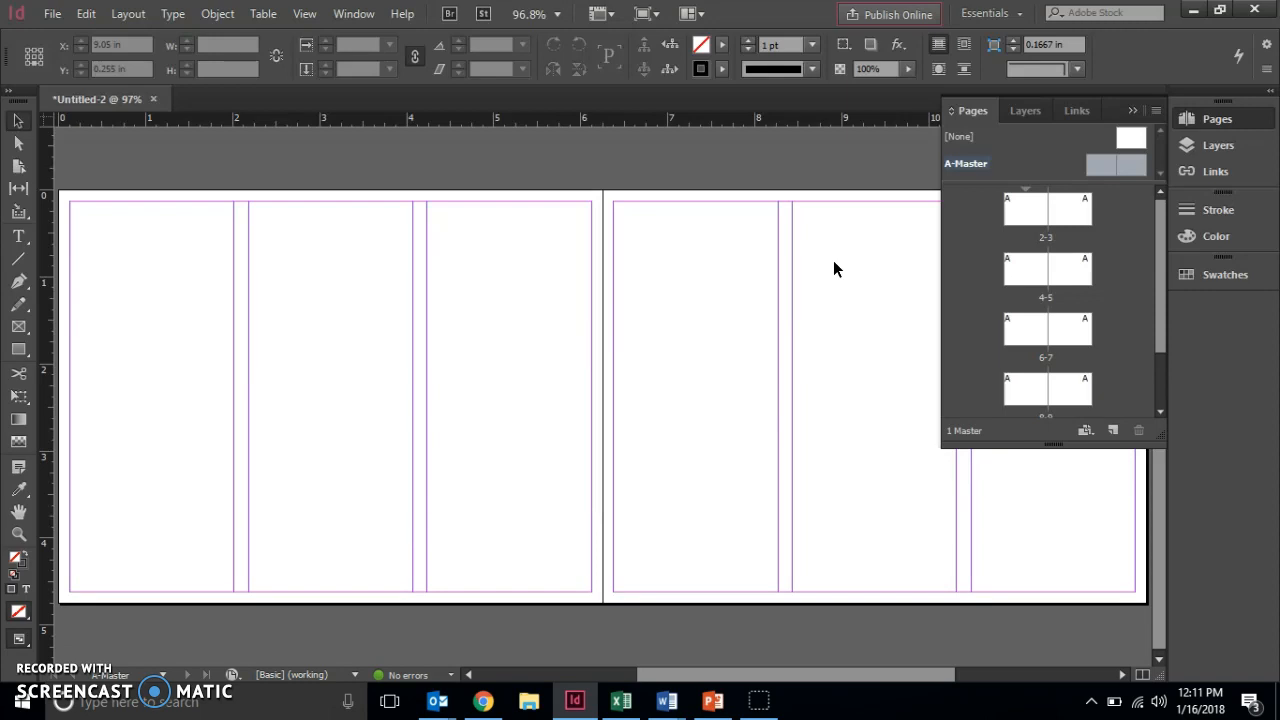
{"action": "left_click", "coordinate": [982, 19]}
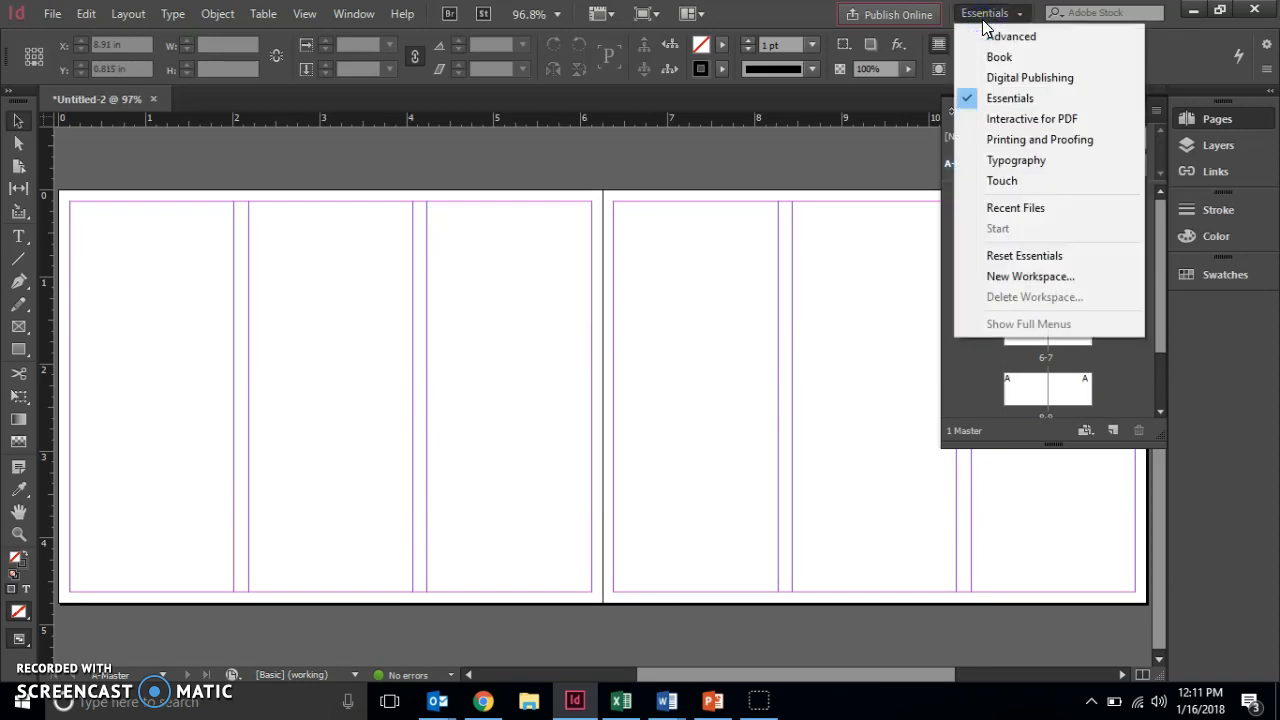
{"action": "left_click", "coordinate": [1015, 100]}
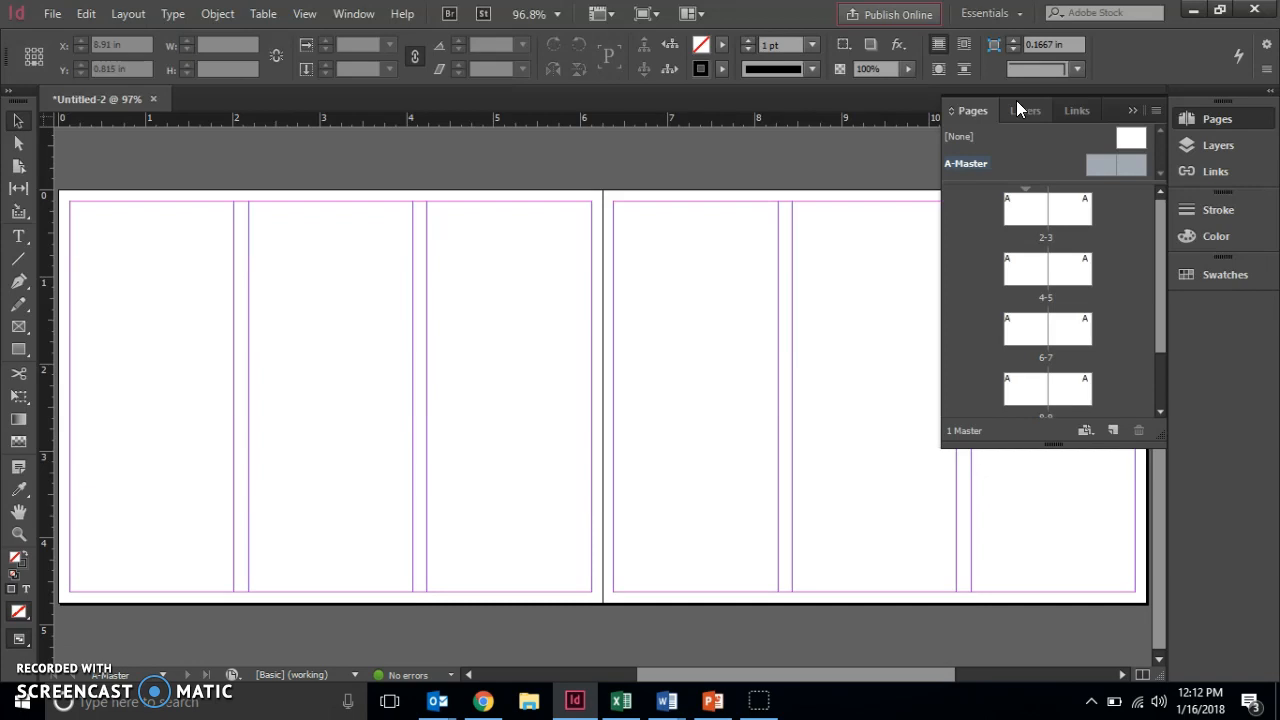
{"action": "left_click", "coordinate": [956, 165]}
{"action": "left_click", "coordinate": [302, 12]}
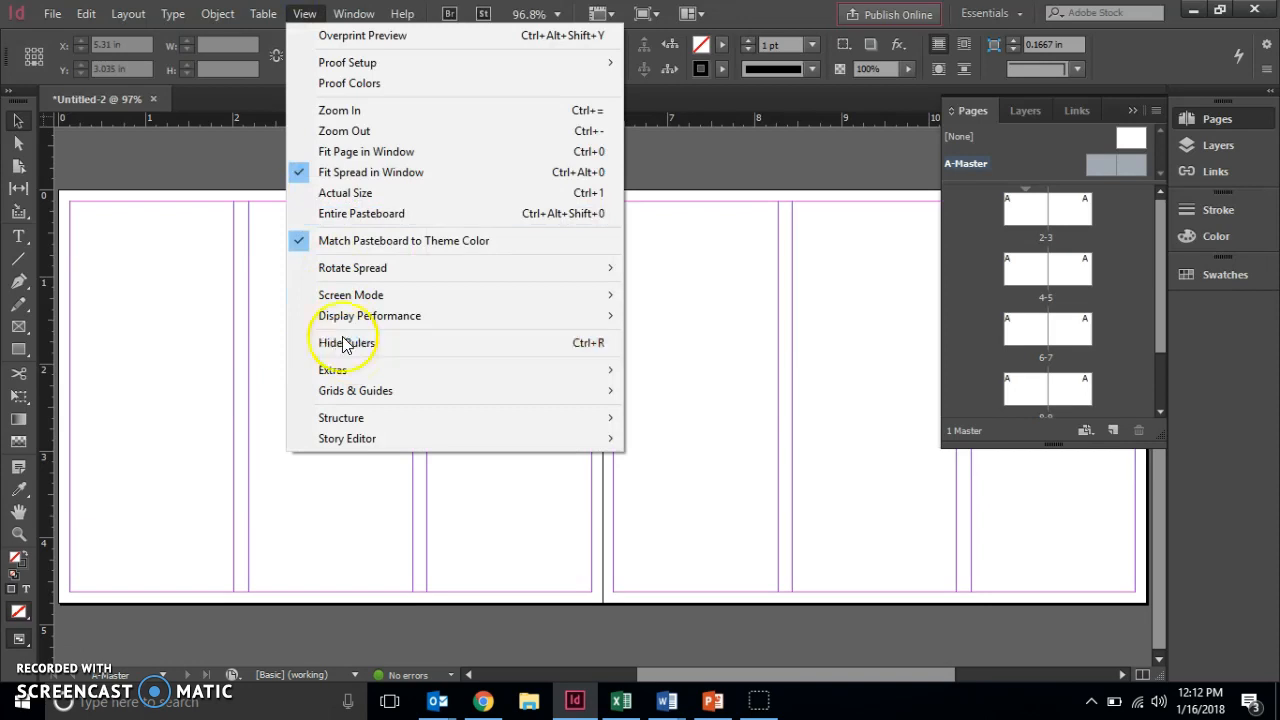
{"action": "left_click", "coordinate": [222, 177]}
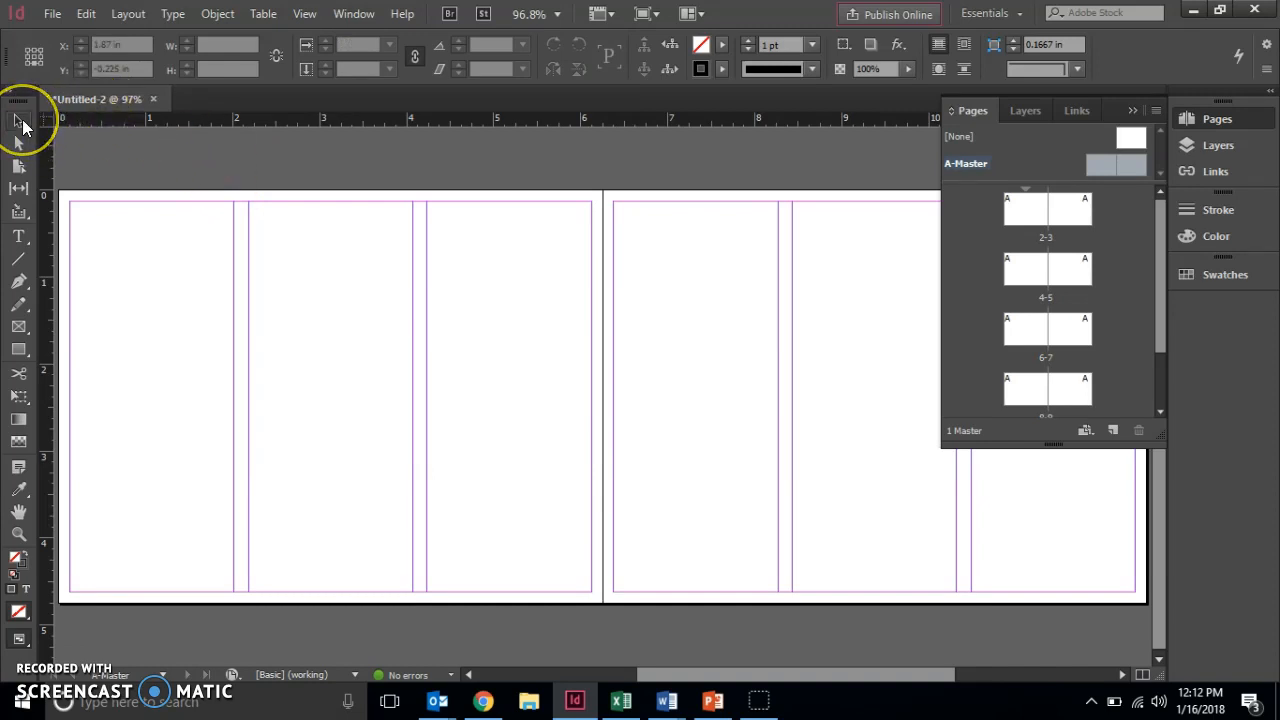
{"action": "left_click", "coordinate": [20, 122]}
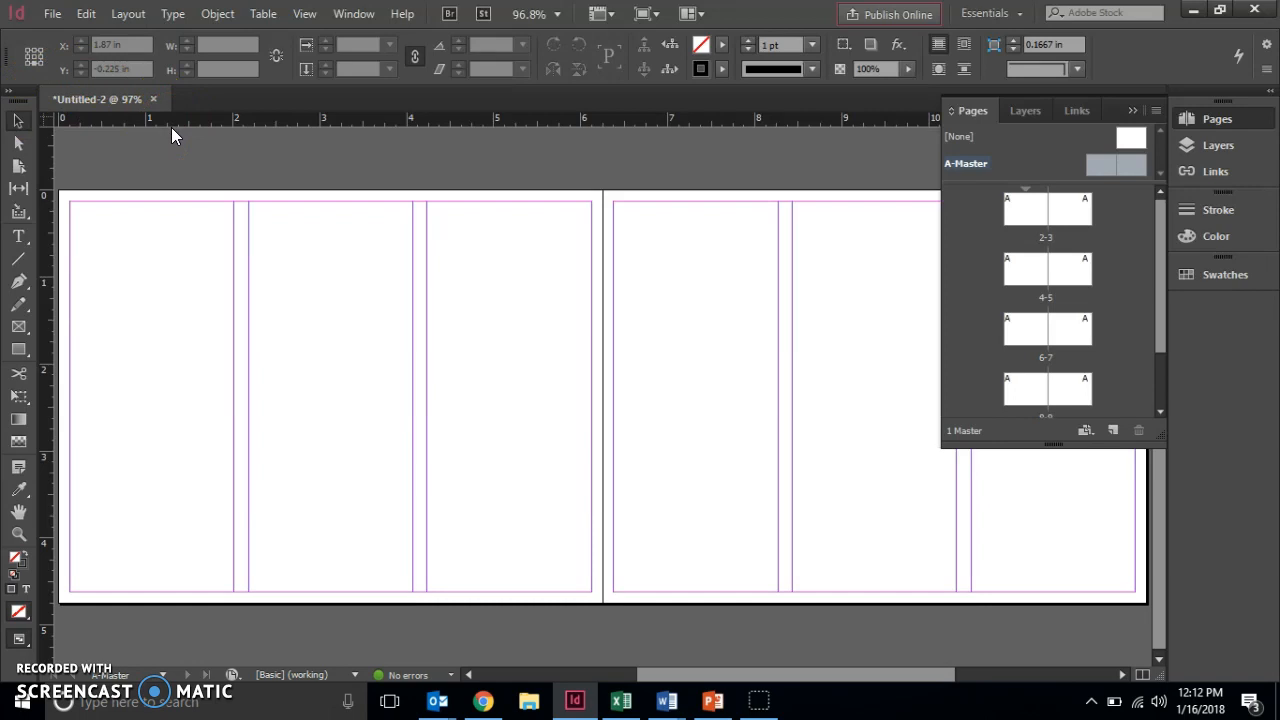
{"action": "left_click_drag", "start_coordinate": [171, 127], "coordinate": [175, 270]}
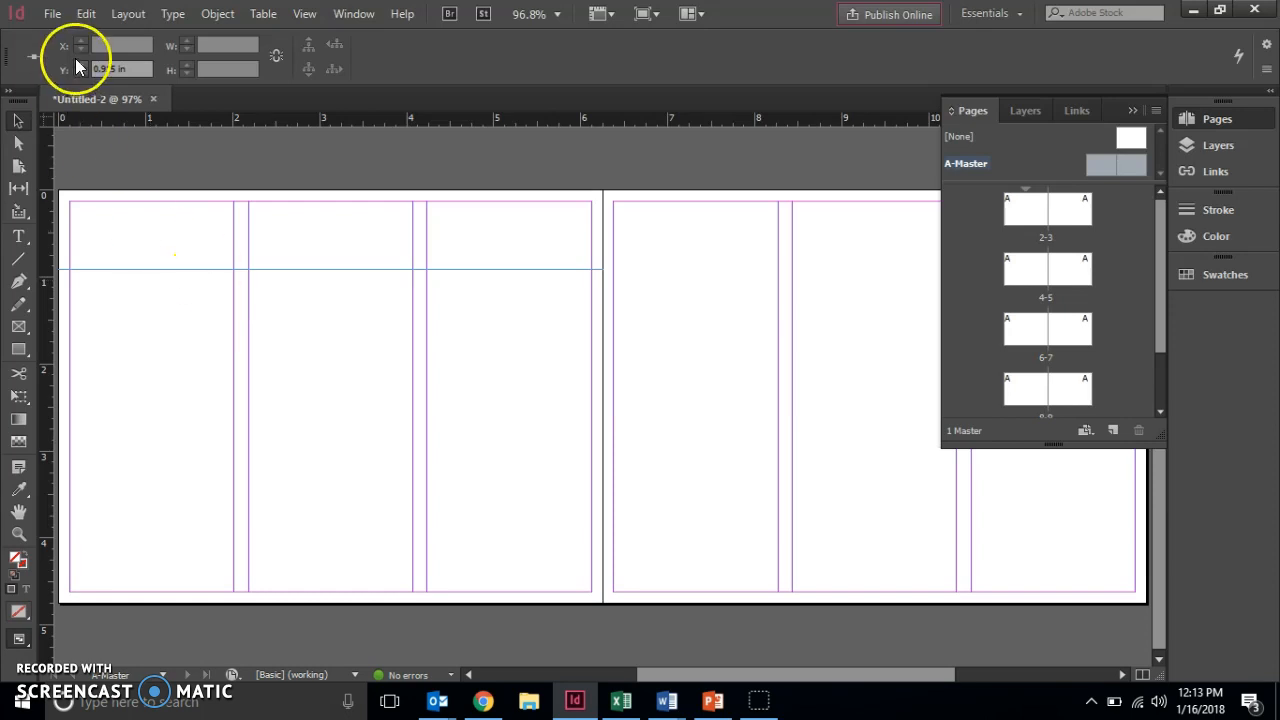
{"action": "left_click", "coordinate": [86, 14]}
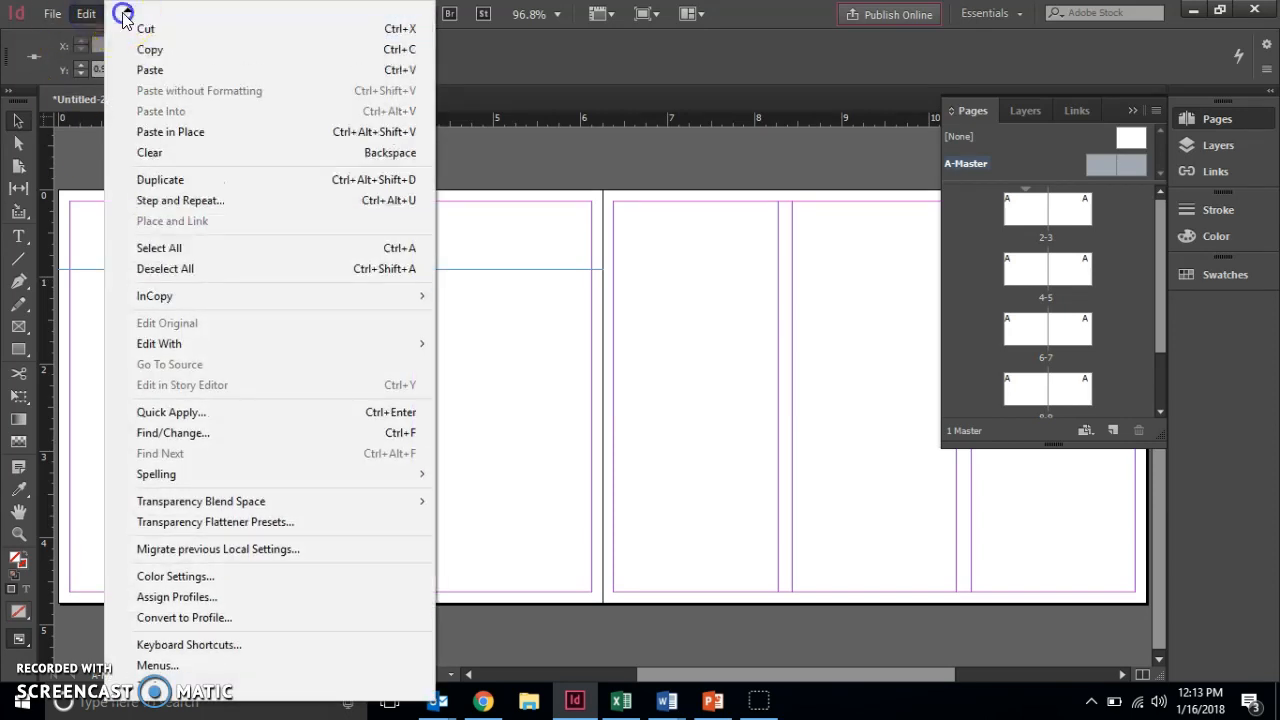
{"action": "scroll", "coordinate": [123, 17], "scroll_direction": "up", "scroll_amount": 1}
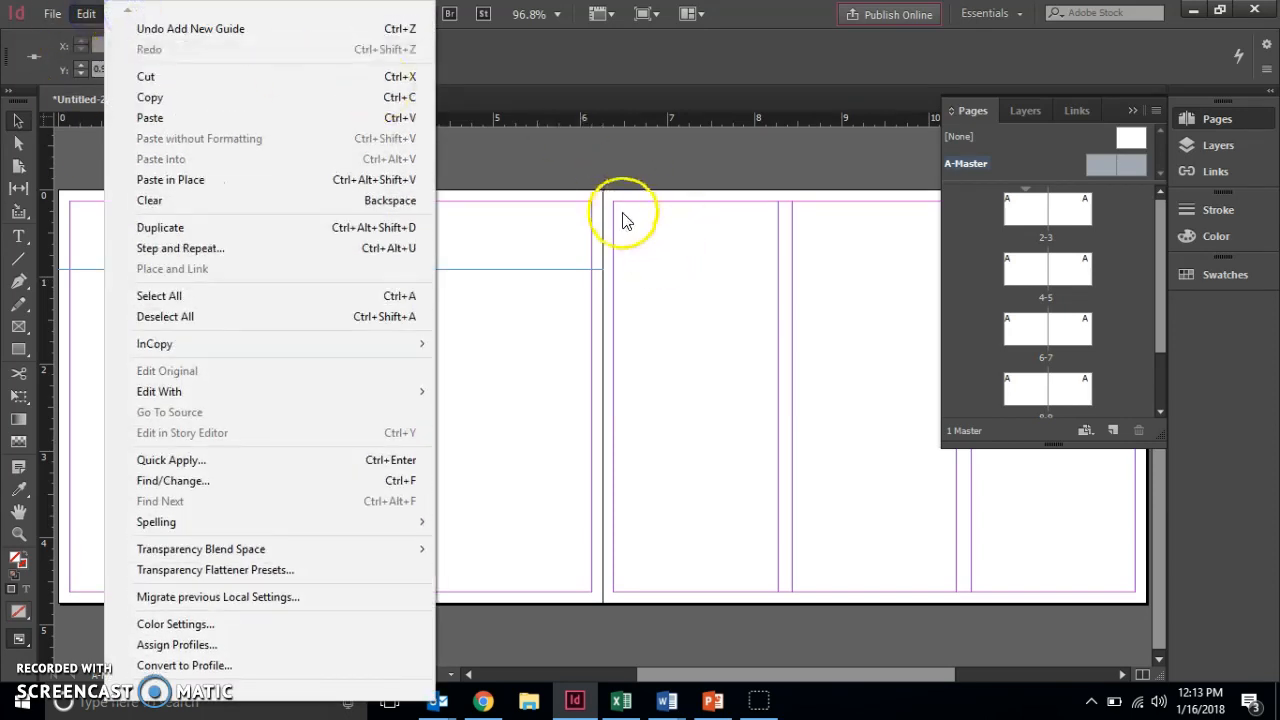
{"action": "left_click", "coordinate": [640, 177]}
{"action": "key", "text": "ctrl+z"}
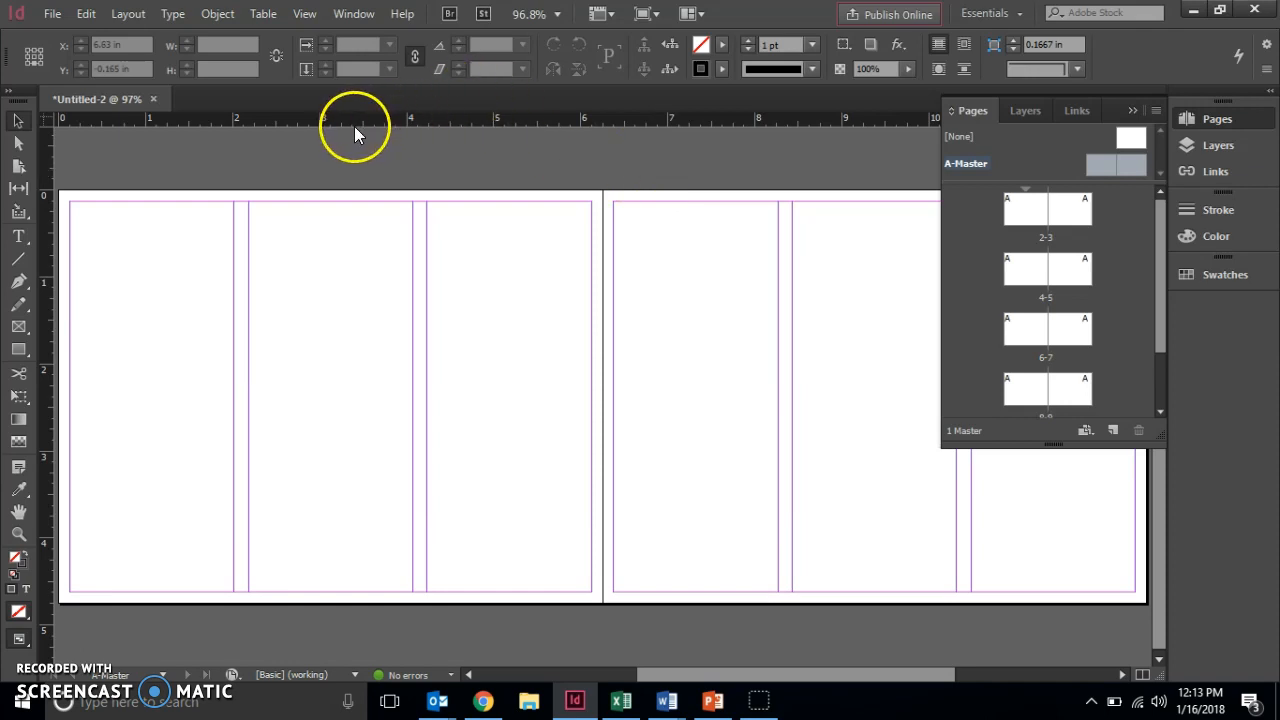
Add a horizontal ruler guide to the master spread and position it at Y 2.5 in.
{"action": "left_click_drag", "start_coordinate": [354, 126], "coordinate": [360, 282]}
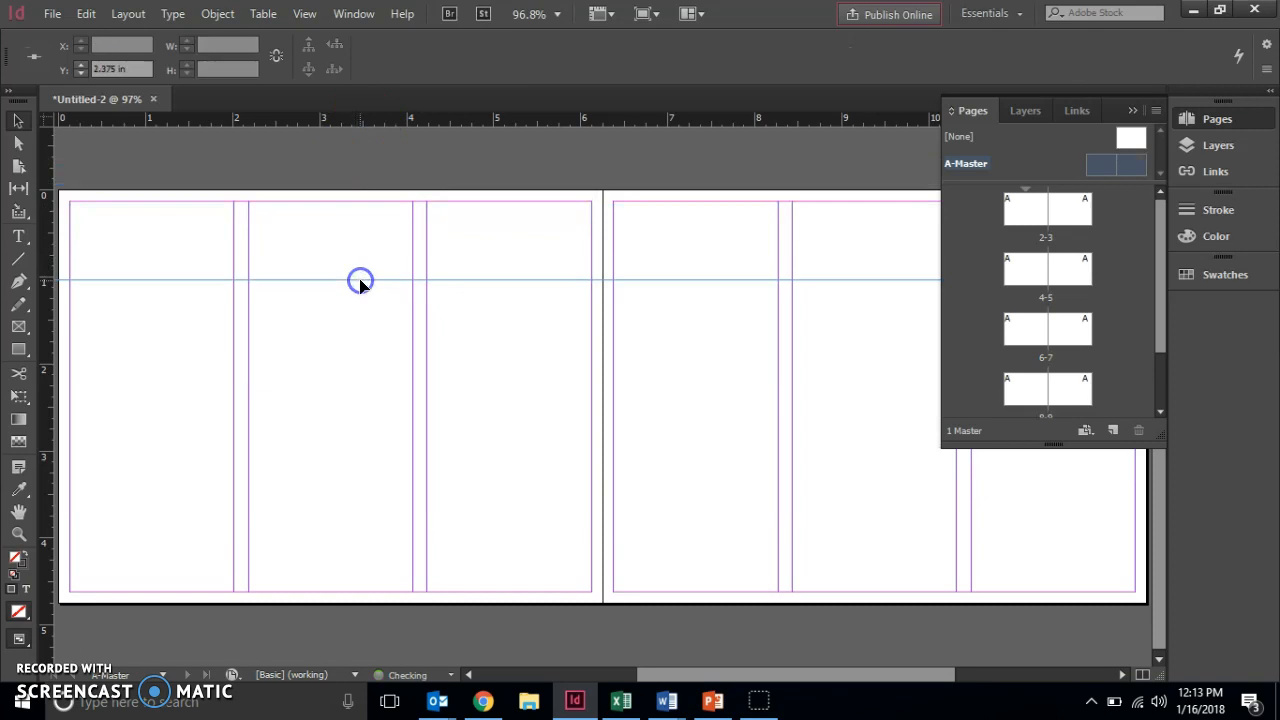
{"action": "left_click", "coordinate": [693, 343]}
{"action": "left_click", "coordinate": [521, 334]}
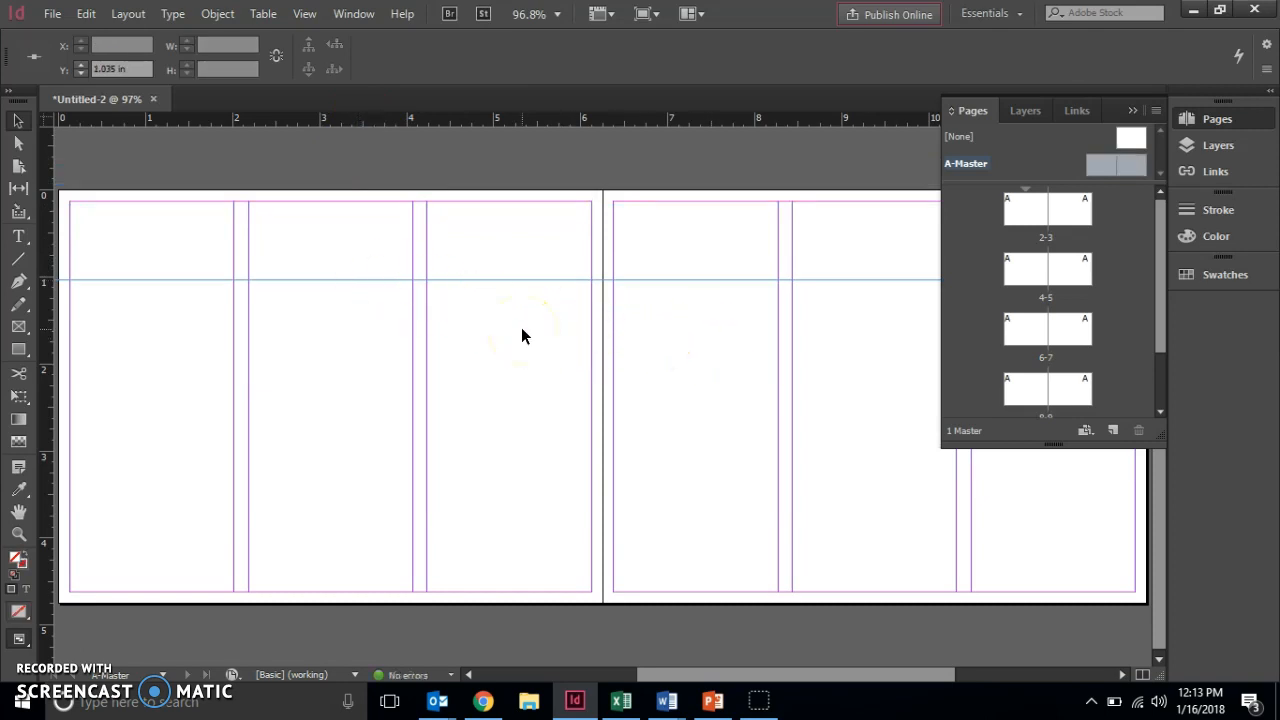
{"action": "left_click", "coordinate": [306, 306]}
{"action": "left_click", "coordinate": [141, 67]}
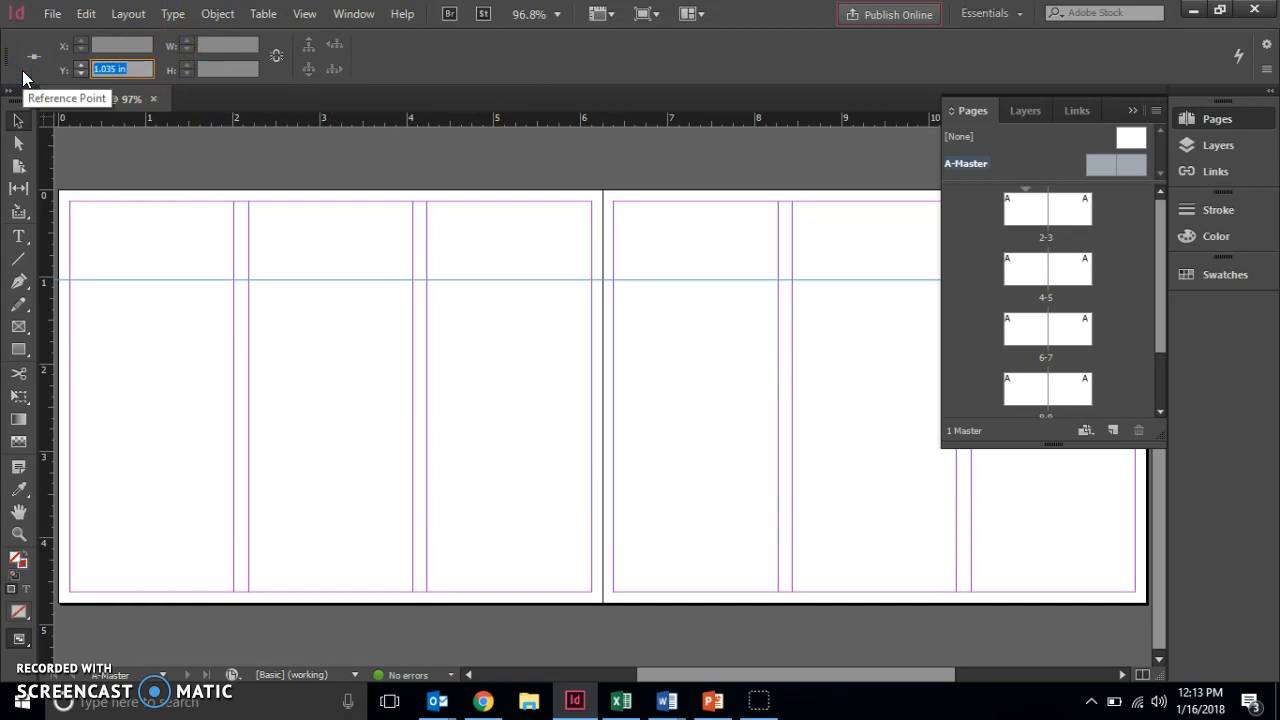
{"action": "type", "text": "2.5"}
{"action": "key", "text": "Tab"}
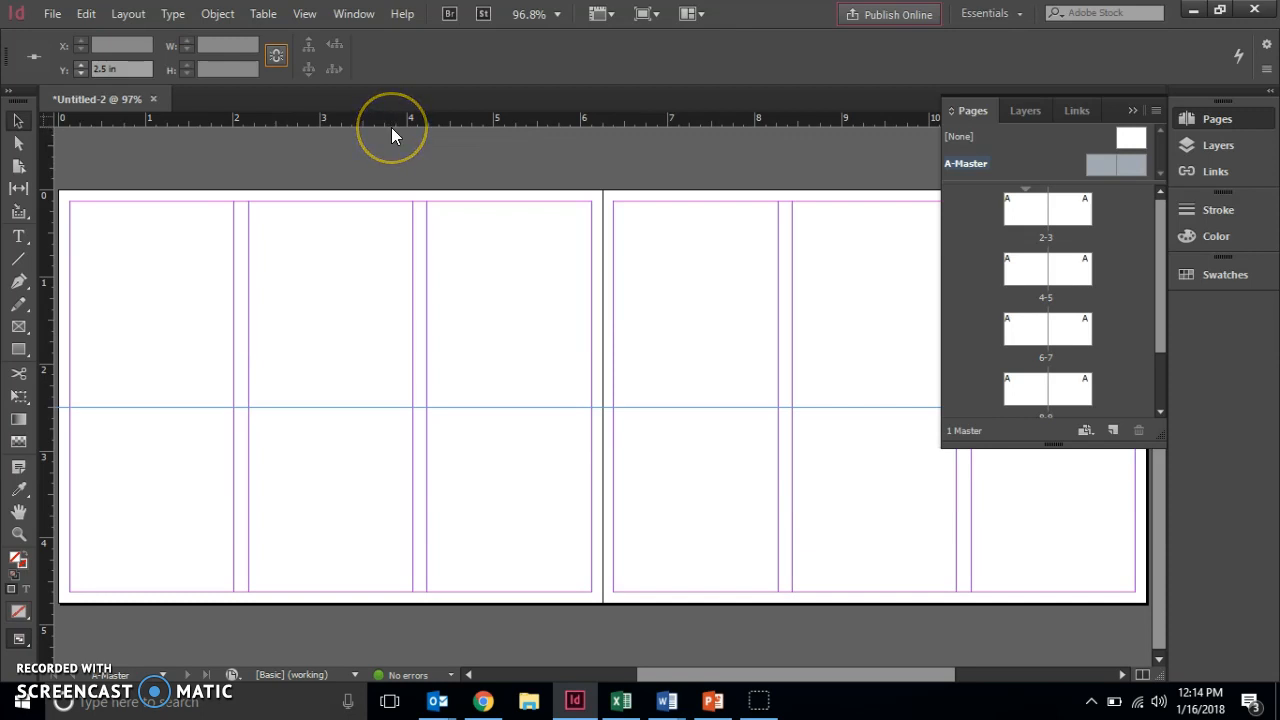
Add a second horizontal ruler guide at Y 3.5 in.
{"action": "left_click_drag", "start_coordinate": [391, 127], "coordinate": [382, 325]}
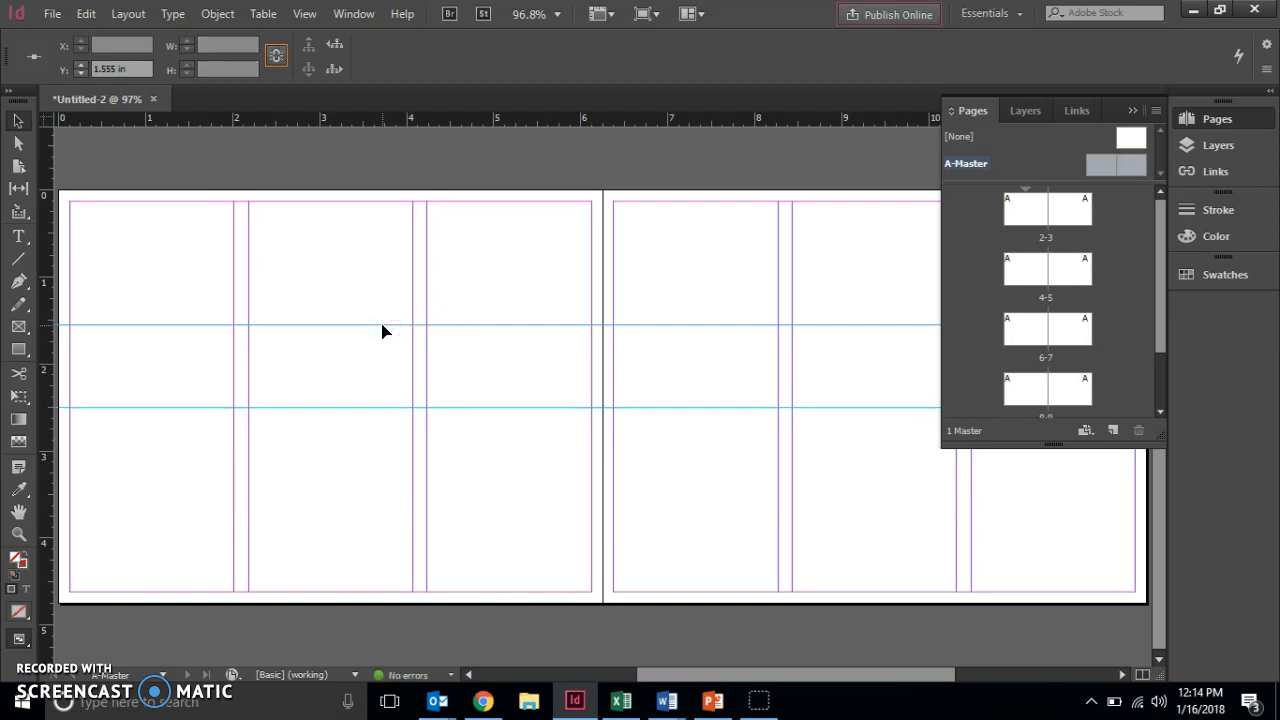
{"action": "left_click", "coordinate": [48, 63]}
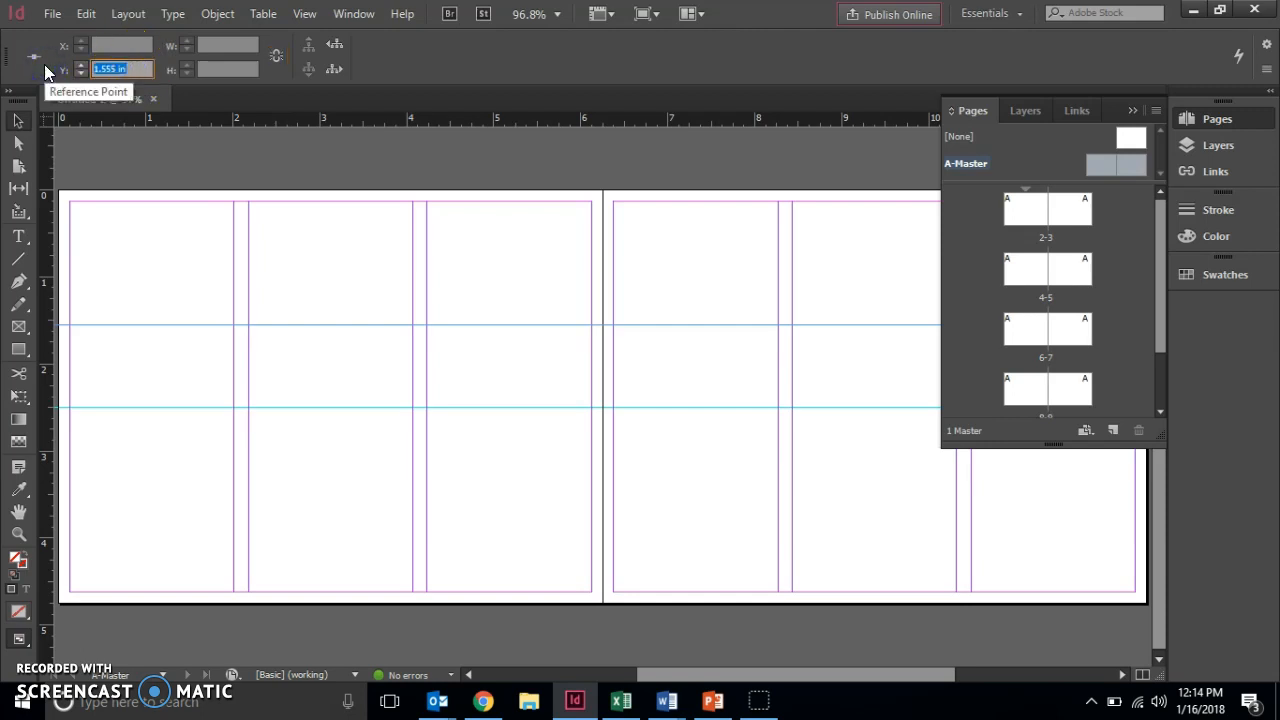
{"action": "type", "text": "3.5"}
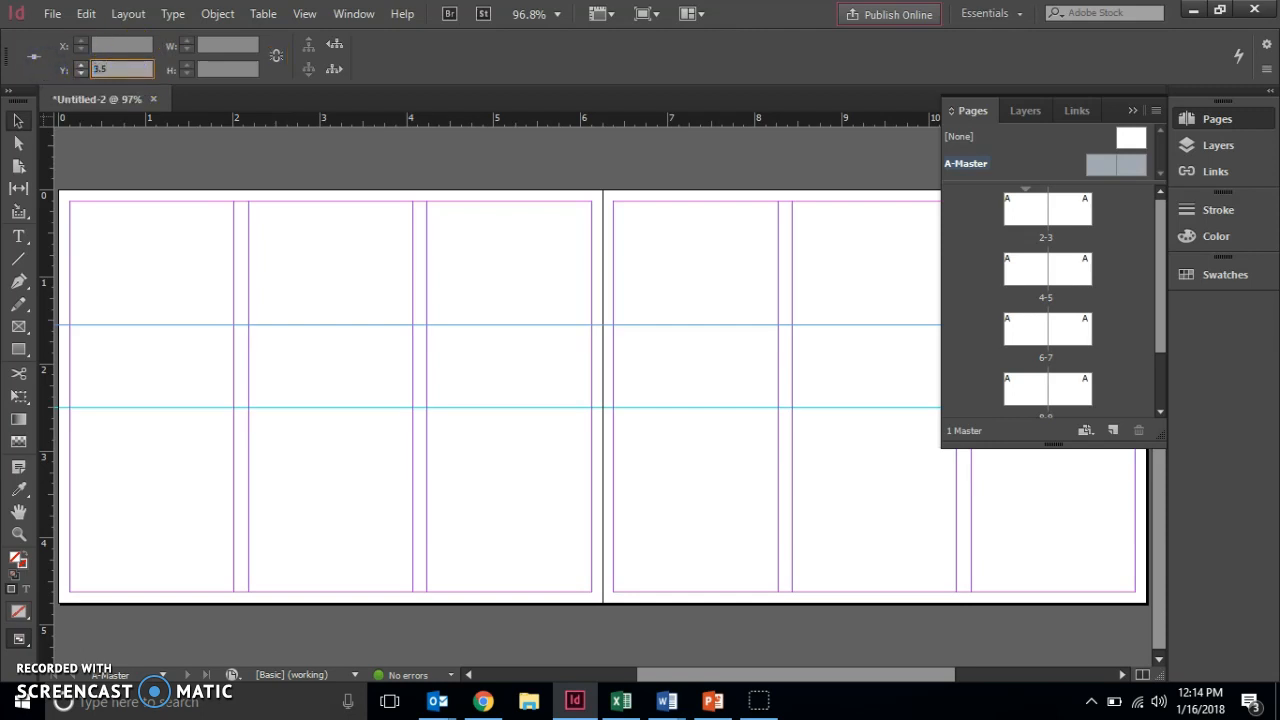
{"action": "key", "text": "Return"}
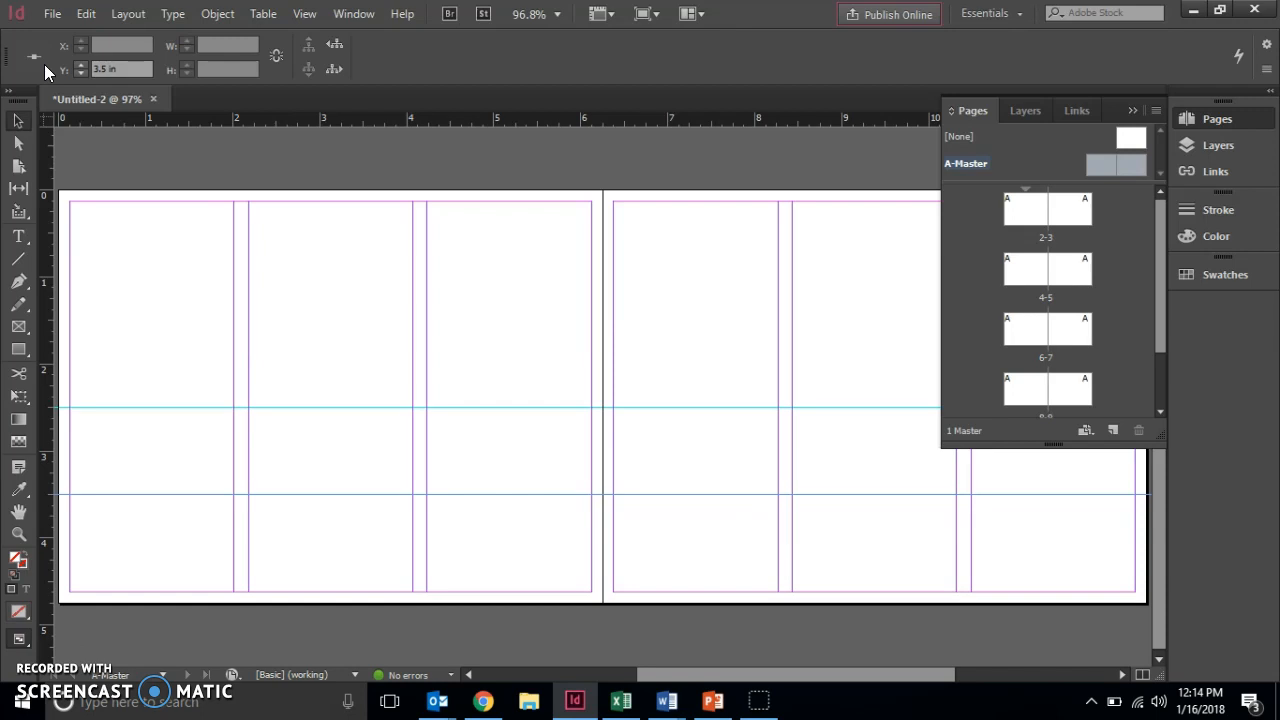
{"action": "left_click", "coordinate": [86, 14]}
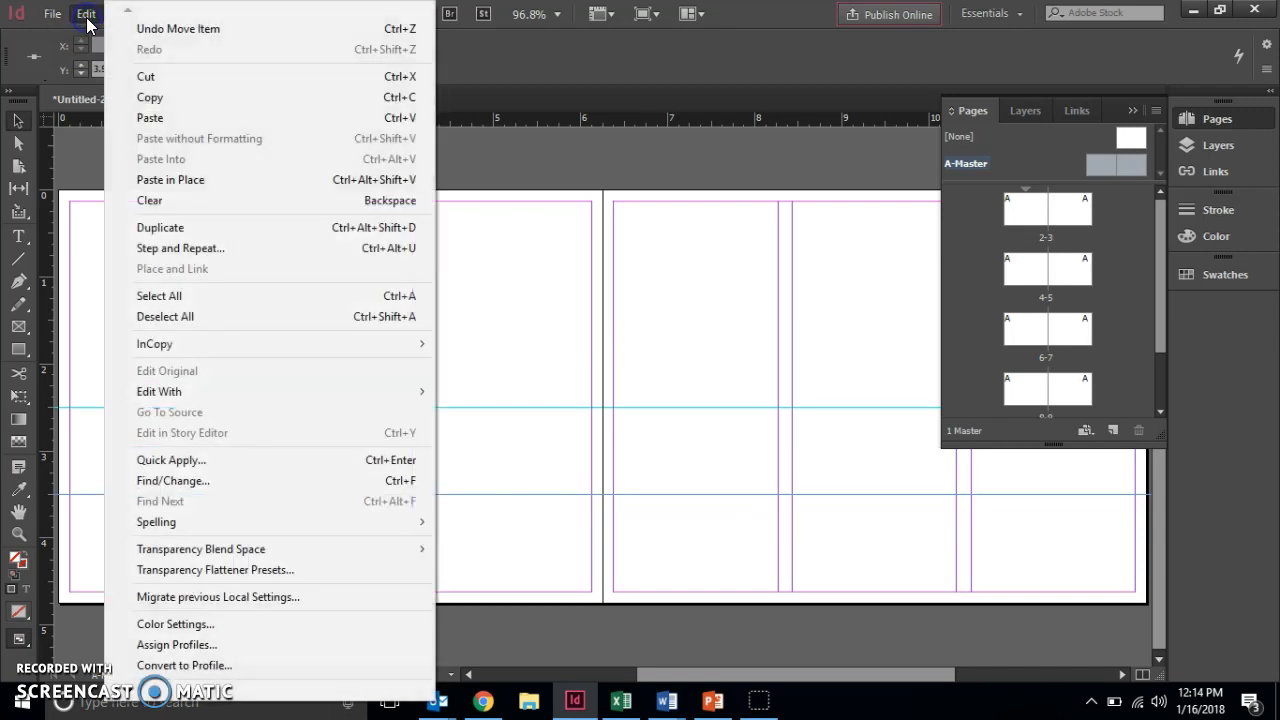
{"action": "left_click", "coordinate": [128, 690]}
{"action": "mouse_move", "coordinate": [300, 665]}
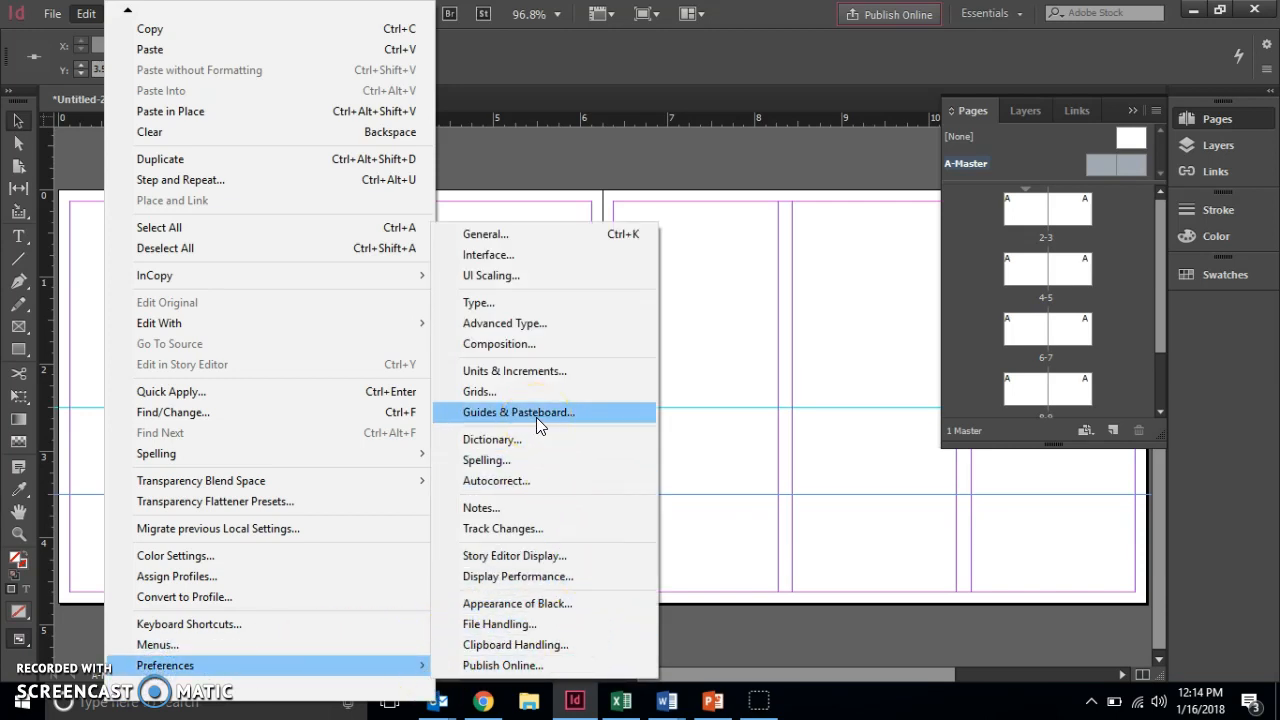
{"action": "left_click", "coordinate": [535, 380]}
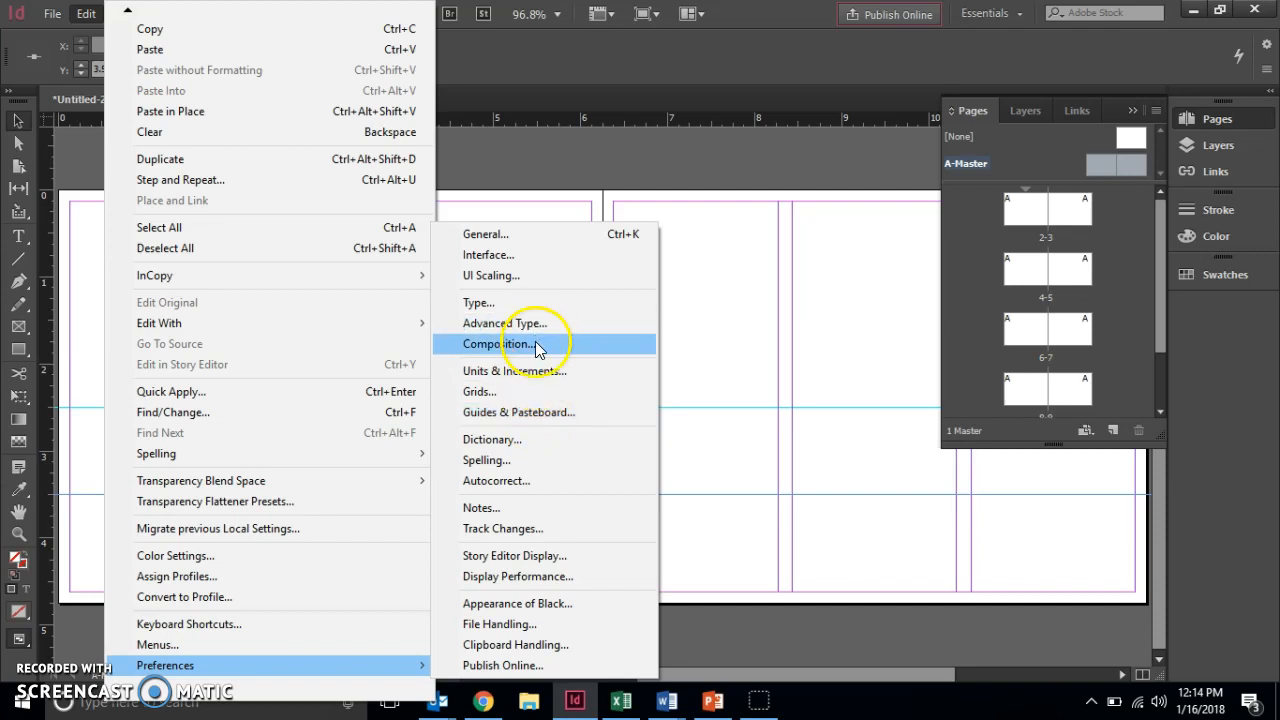
{"action": "left_click", "coordinate": [537, 370]}
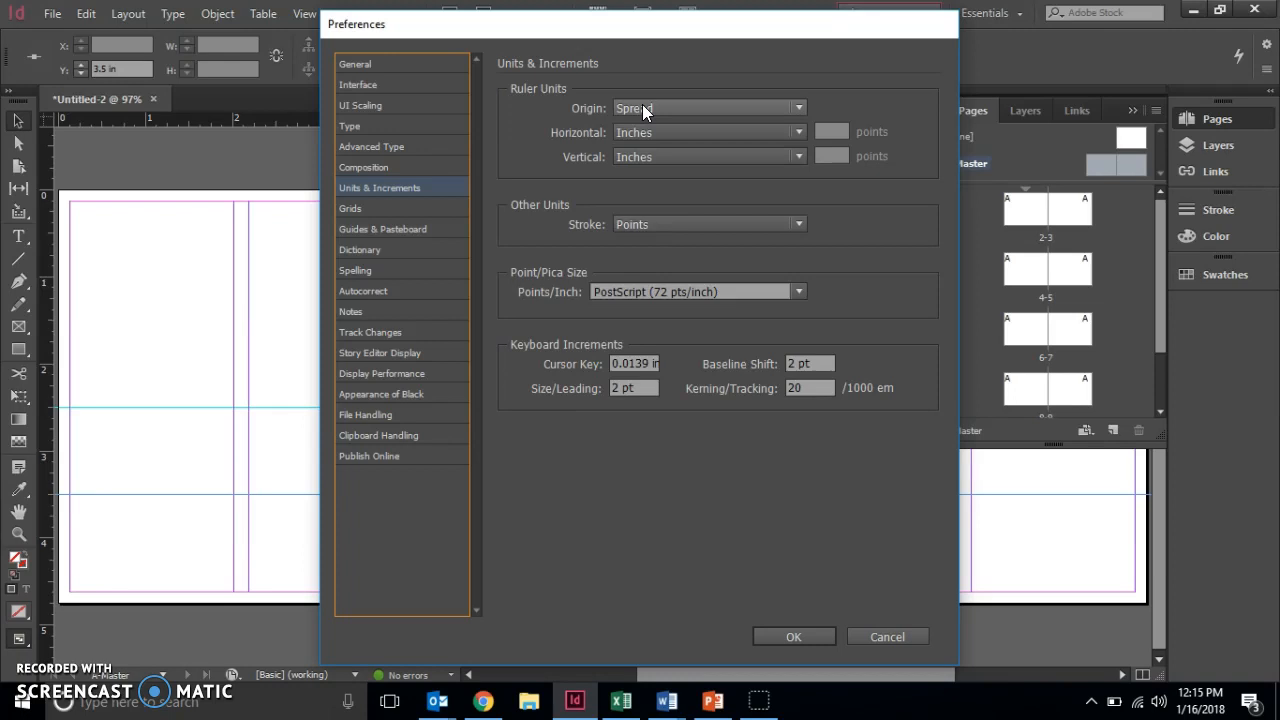
{"action": "left_click", "coordinate": [791, 634]}
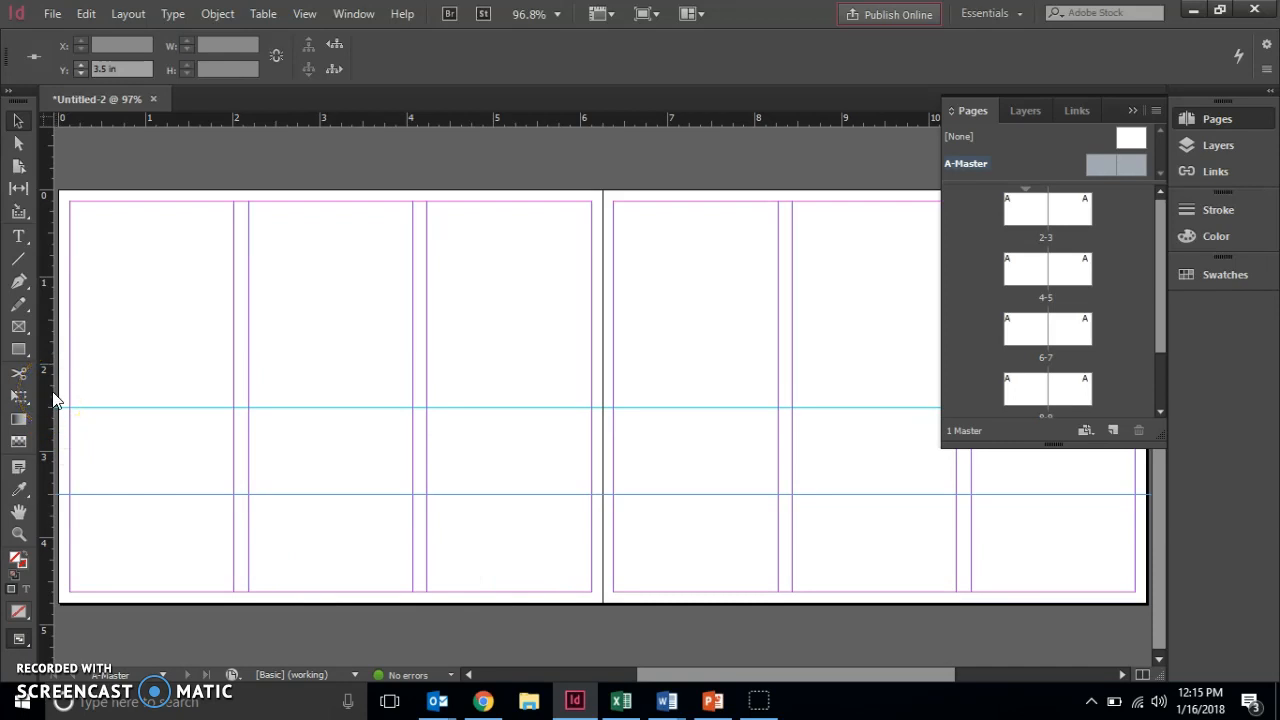
Add a vertical ruler guide at X 8.35 in.
{"action": "left_click_drag", "start_coordinate": [55, 400], "coordinate": [480, 360]}
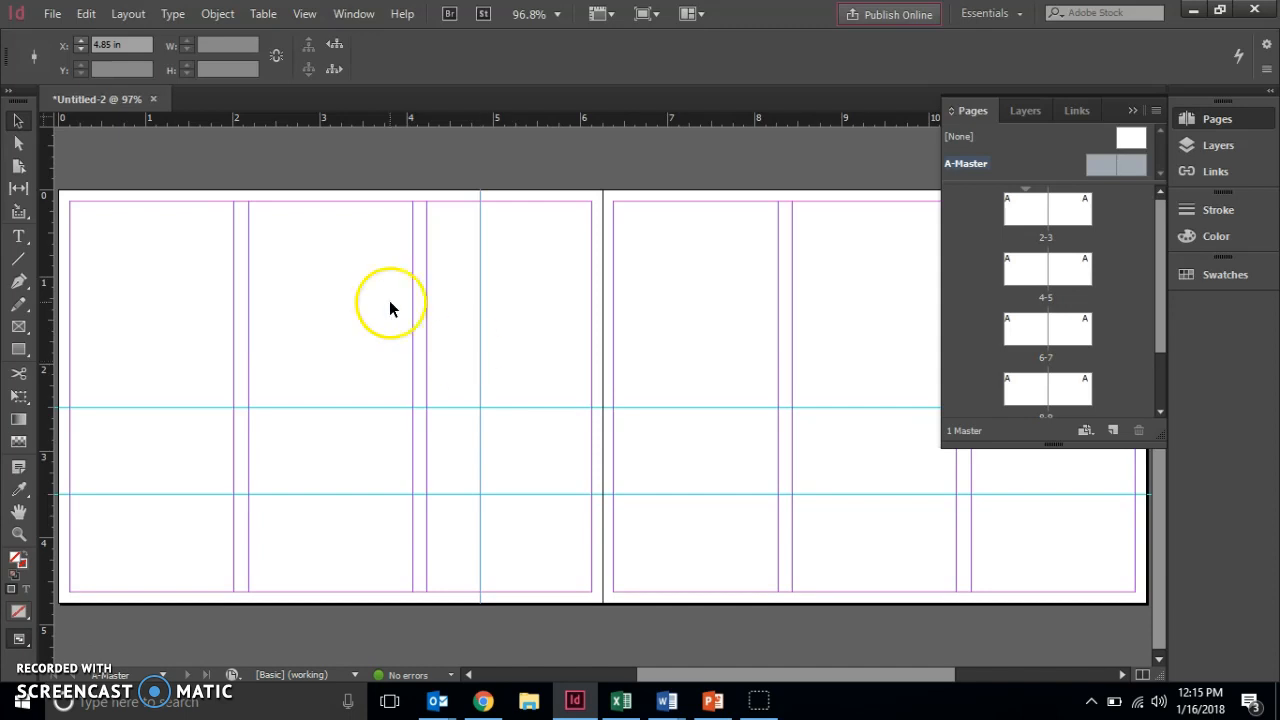
{"action": "left_click", "coordinate": [127, 44]}
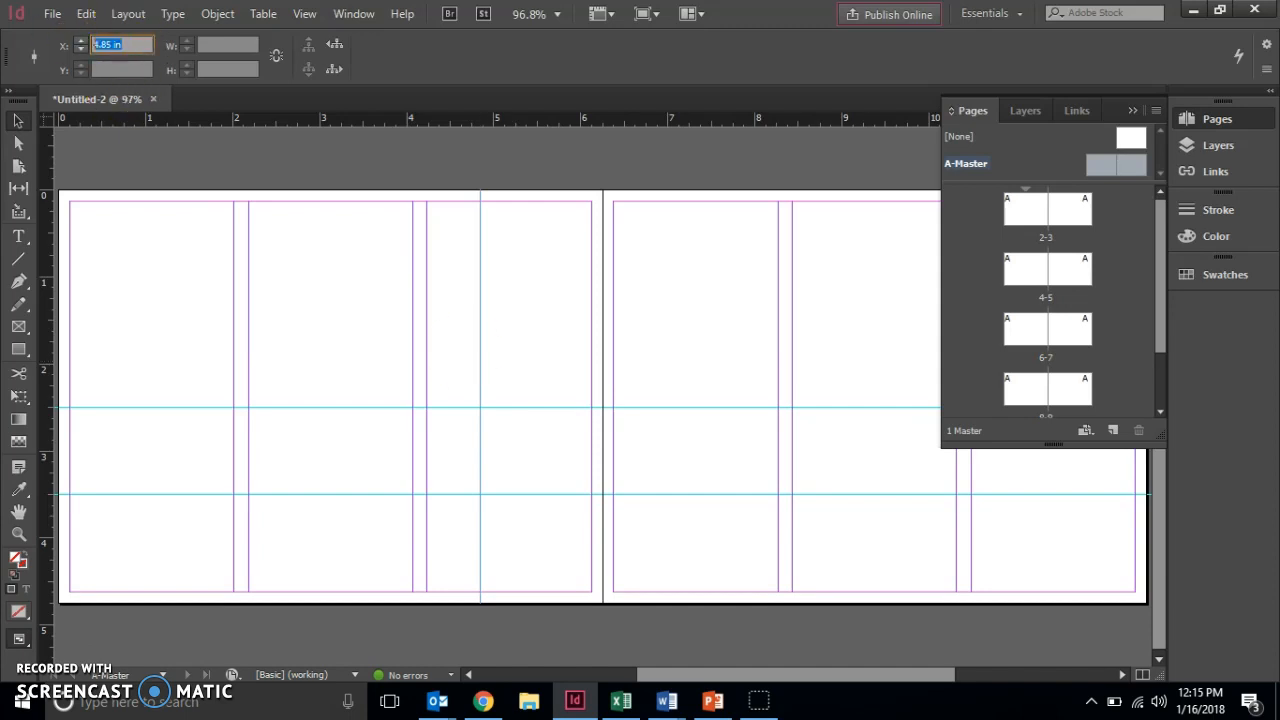
{"action": "type", "text": "8.35"}
{"action": "key", "text": "Return"}
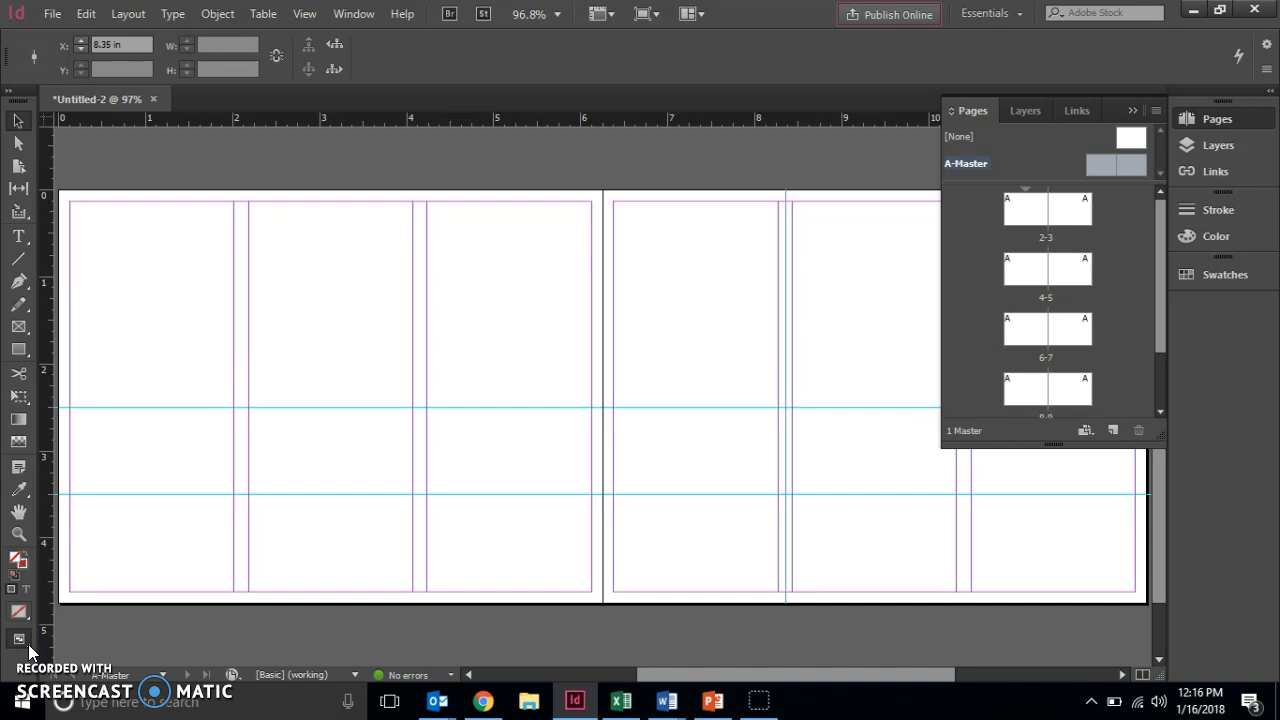
Move the upper horizontal guide to Y 3.4 in.
{"action": "left_click", "coordinate": [76, 612]}
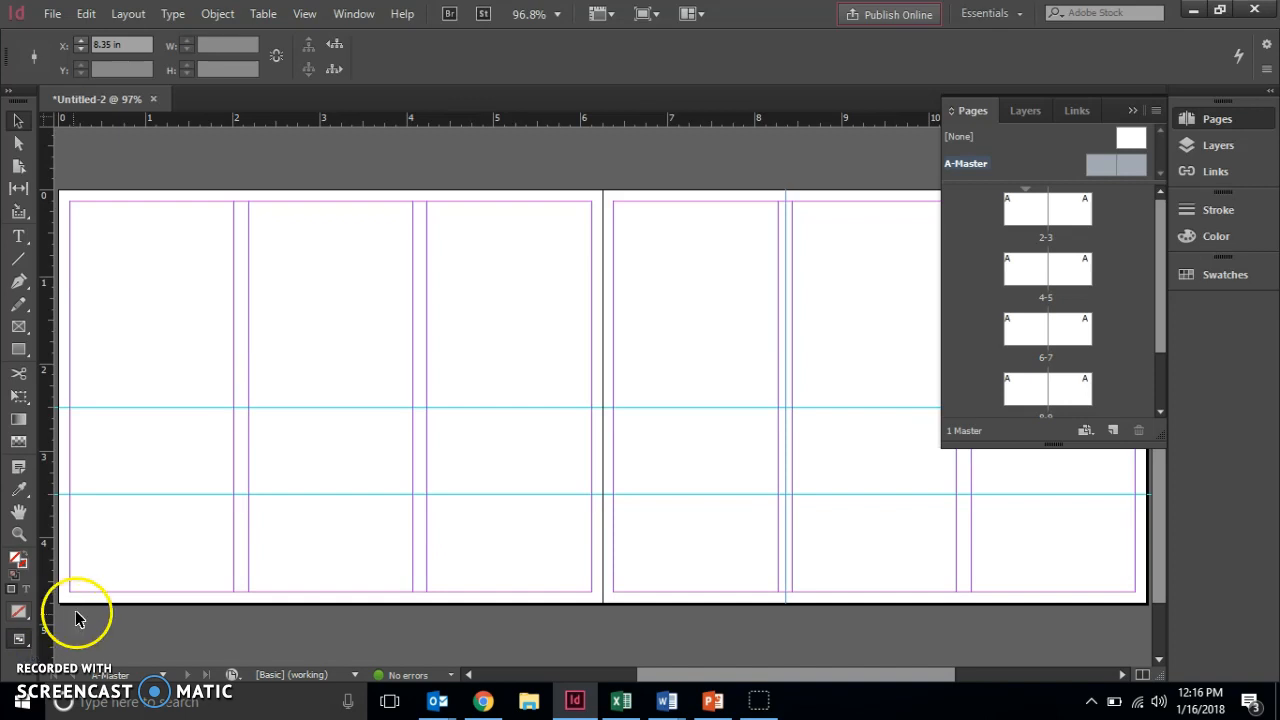
{"action": "left_click", "coordinate": [132, 407]}
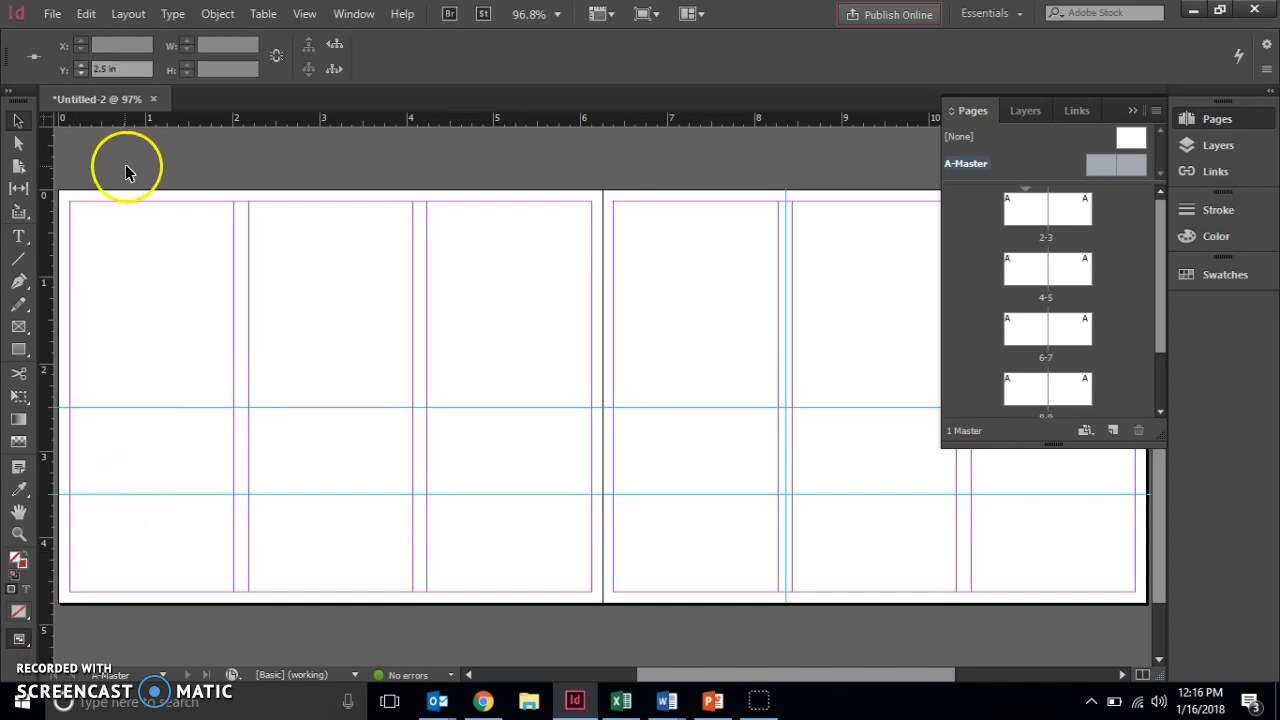
{"action": "left_click_drag", "start_coordinate": [127, 69], "coordinate": [44, 75]}
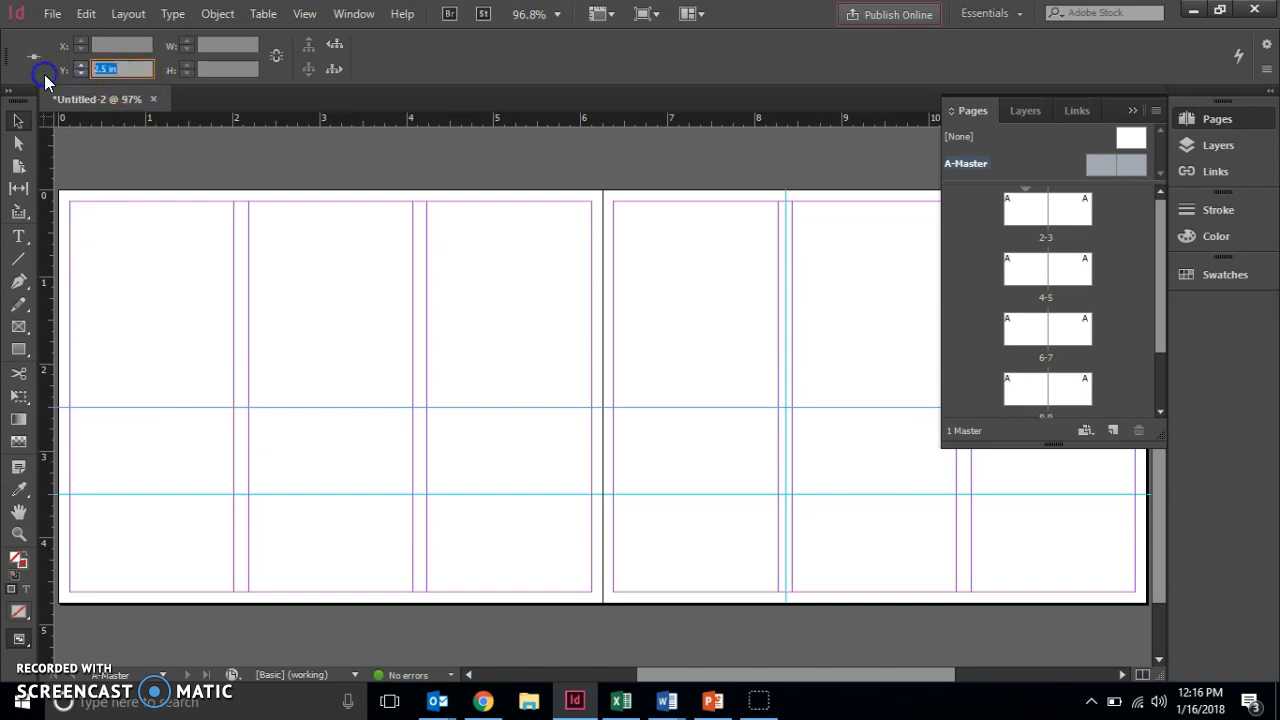
{"action": "type", "text": "3.4"}
{"action": "key", "text": "Return"}
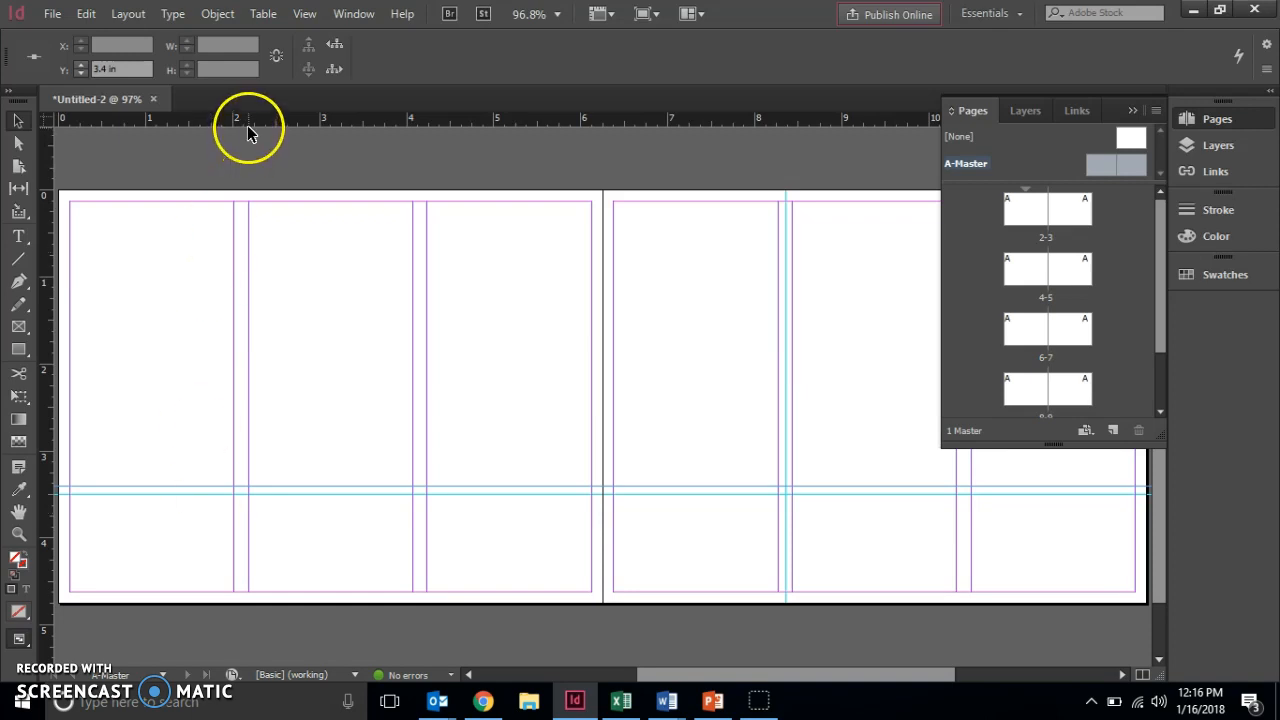
Drag a new horizontal guide from the top ruler and set its Y to 3.25 in.
{"action": "left_click_drag", "start_coordinate": [249, 127], "coordinate": [266, 467]}
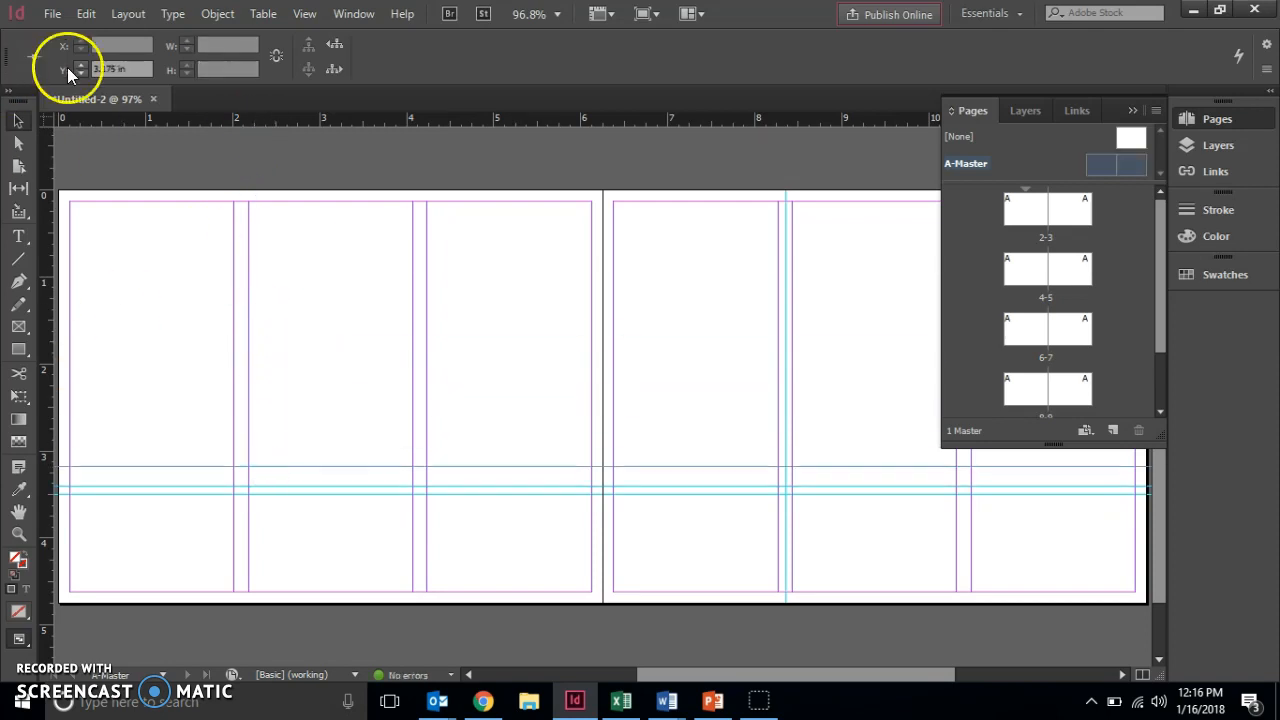
{"action": "left_click", "coordinate": [135, 69]}
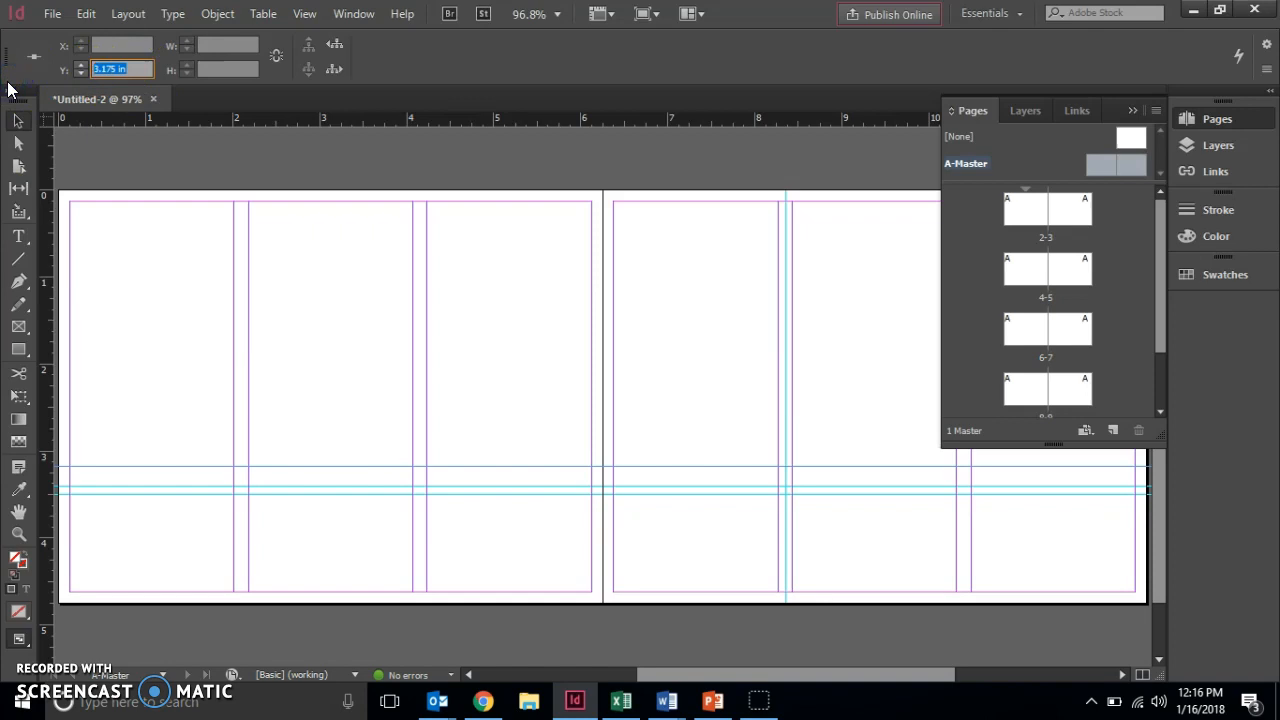
{"action": "type", "text": "3.25"}
{"action": "key", "text": "Return"}
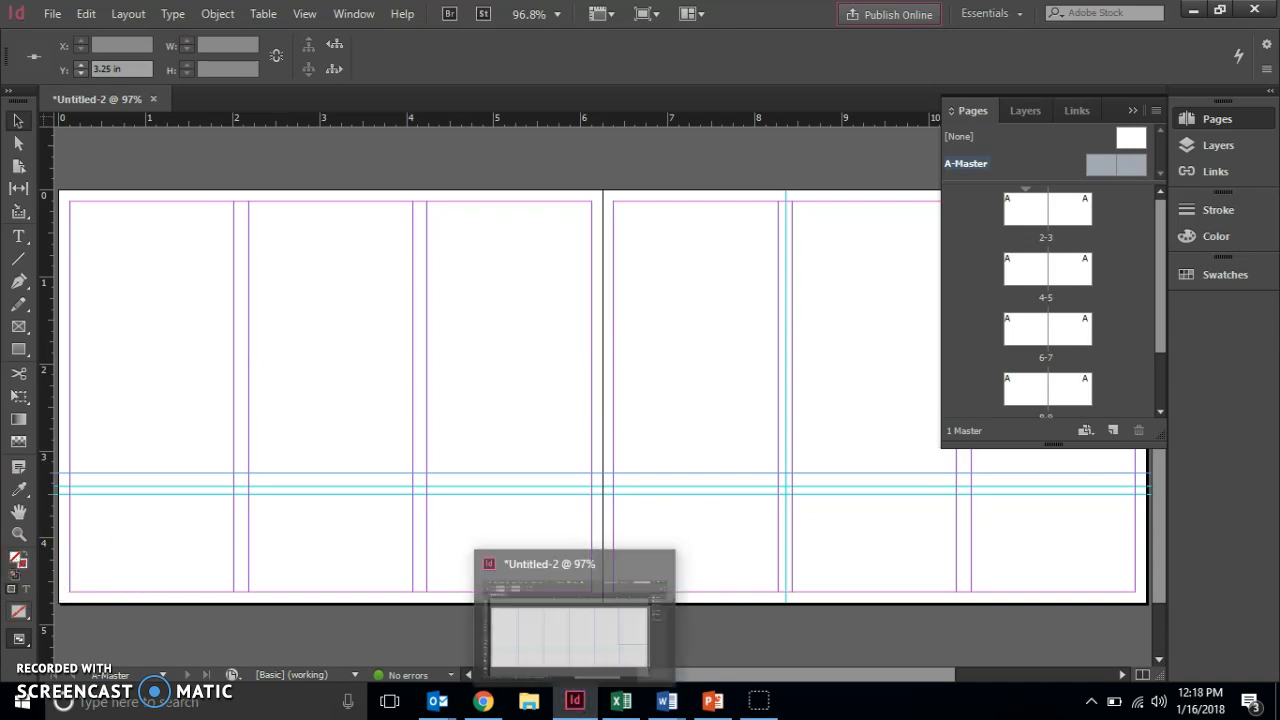
Show and close the Swatches panel to clear the spread, then choose the Type tool.
{"action": "left_click", "coordinate": [1238, 276]}
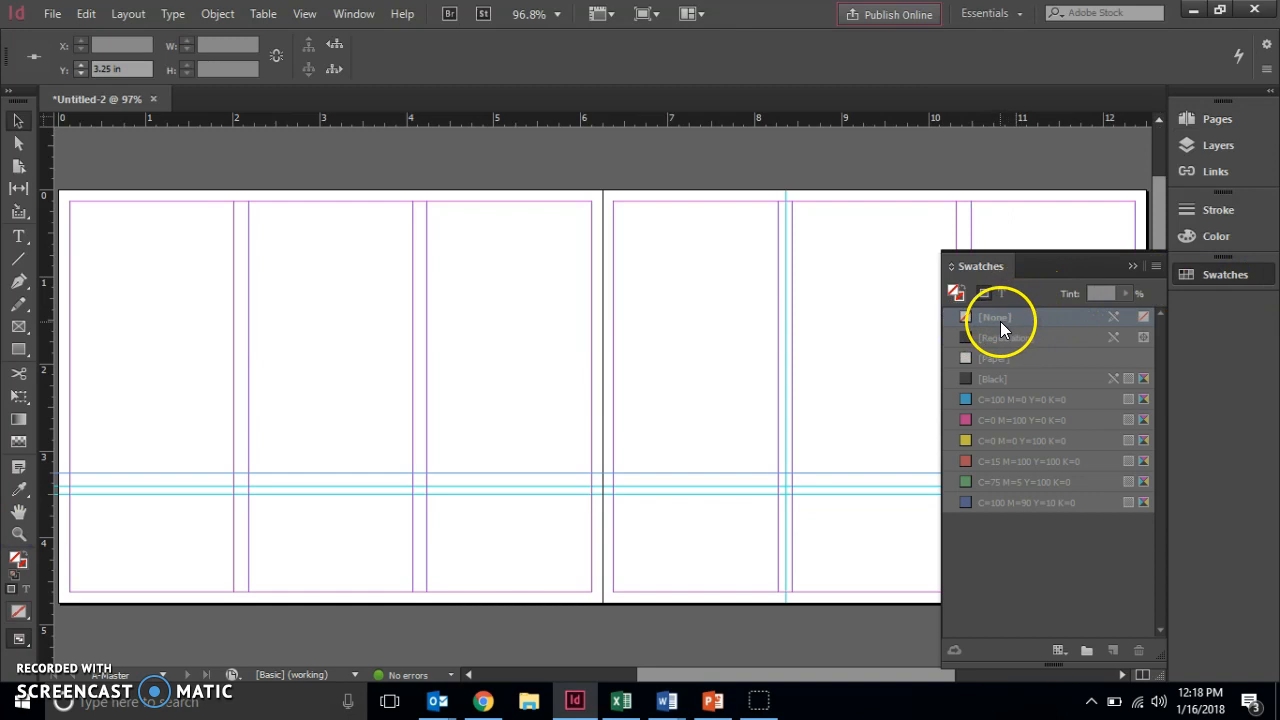
{"action": "left_click", "coordinate": [1244, 282]}
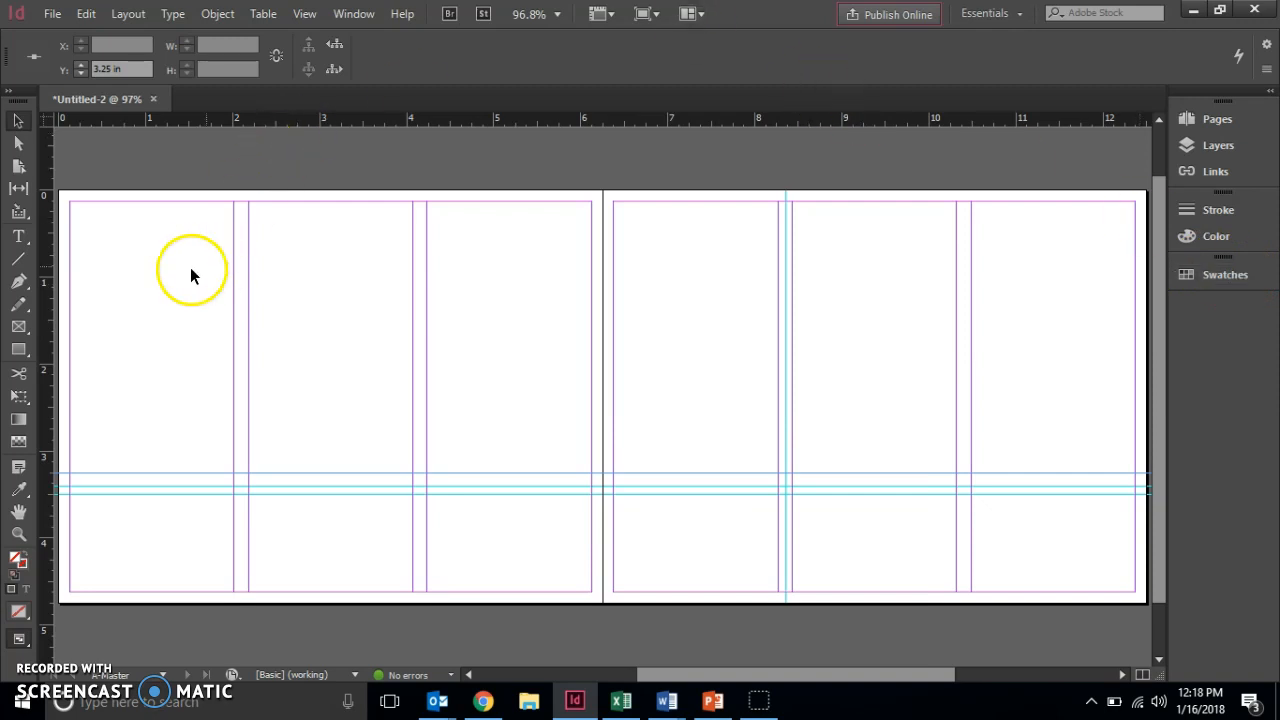
{"action": "left_click", "coordinate": [20, 243]}
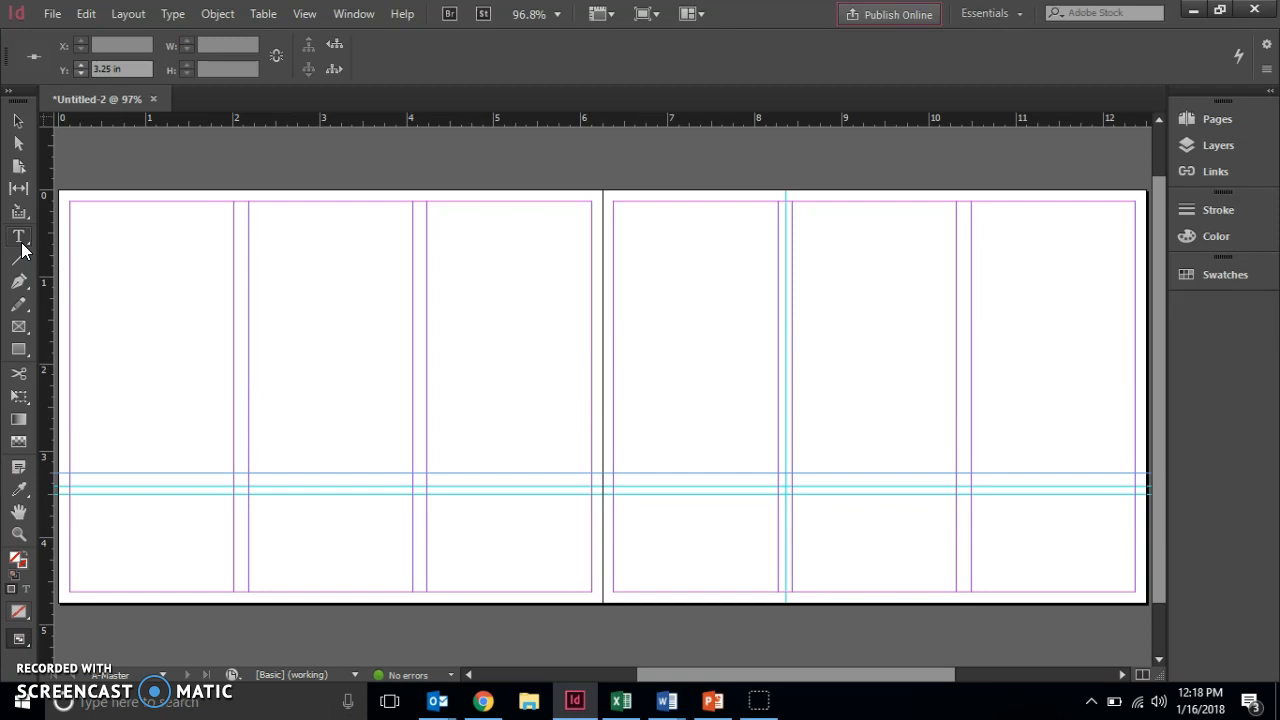
Draw a text frame atop the right page's rightmost column and type 'v' in it.
{"action": "left_click", "coordinate": [19, 238]}
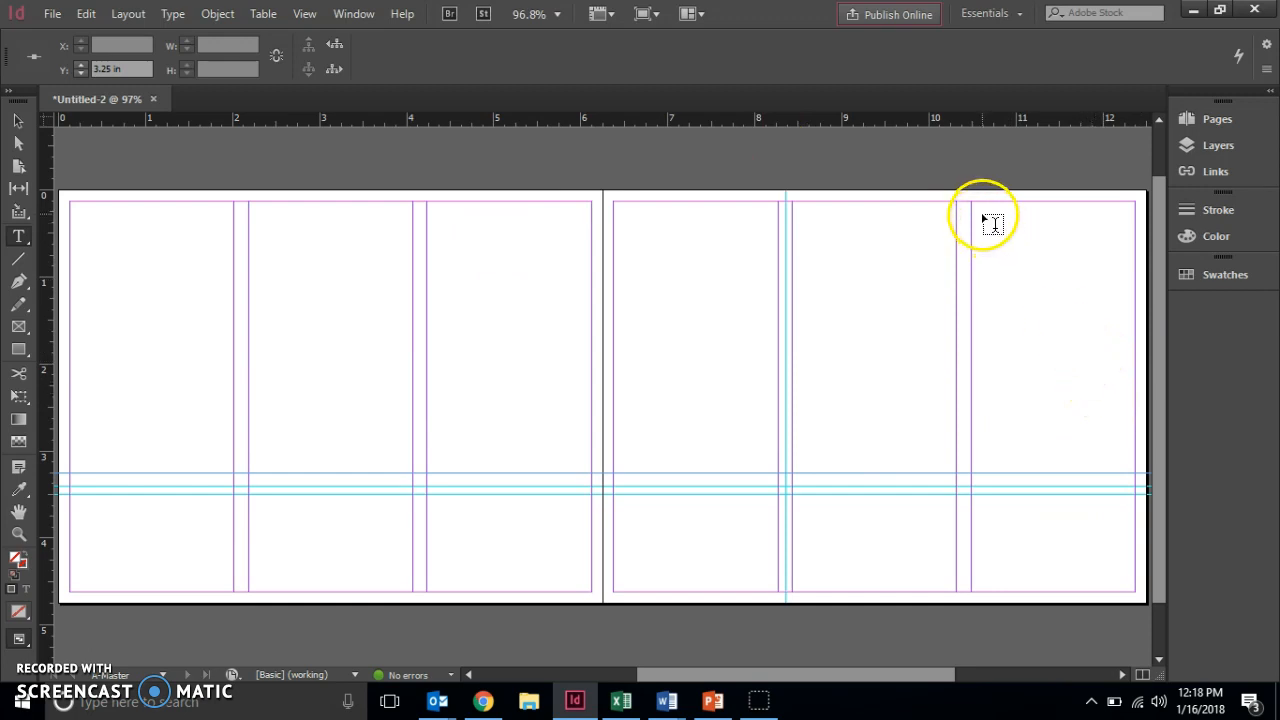
{"action": "left_click_drag", "start_coordinate": [984, 208], "coordinate": [1124, 341]}
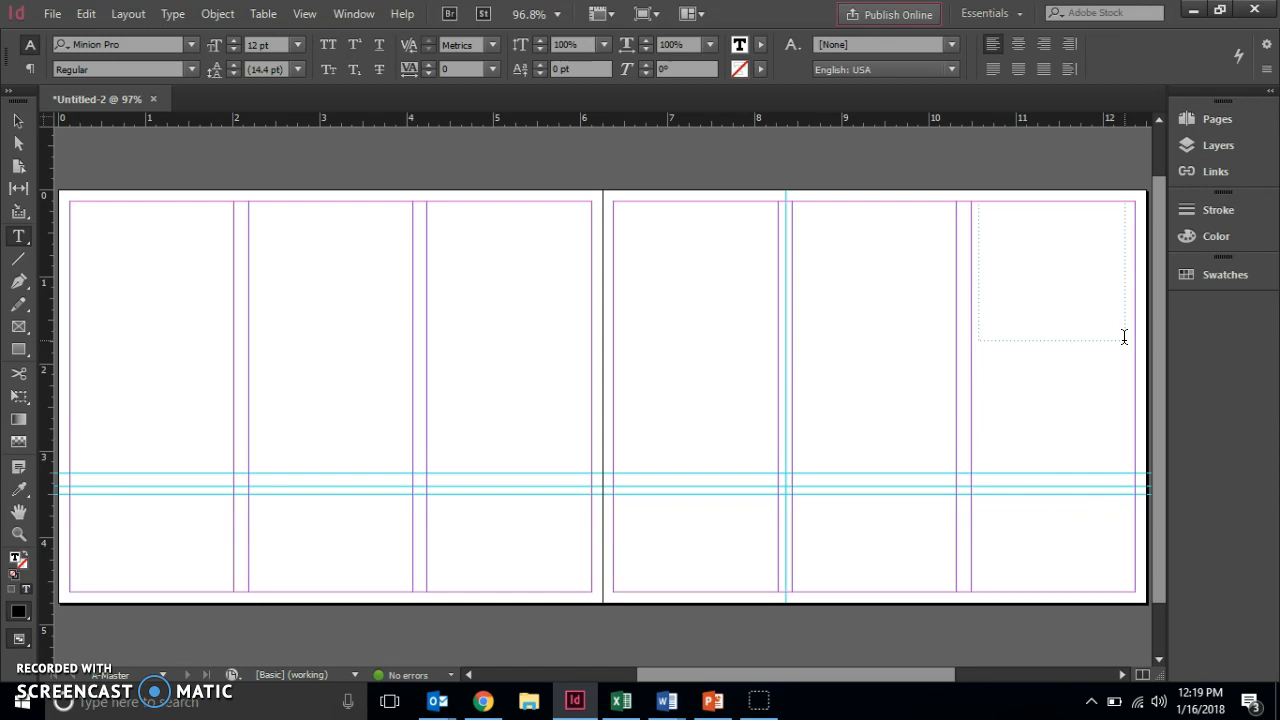
{"action": "left_click", "coordinate": [126, 152]}
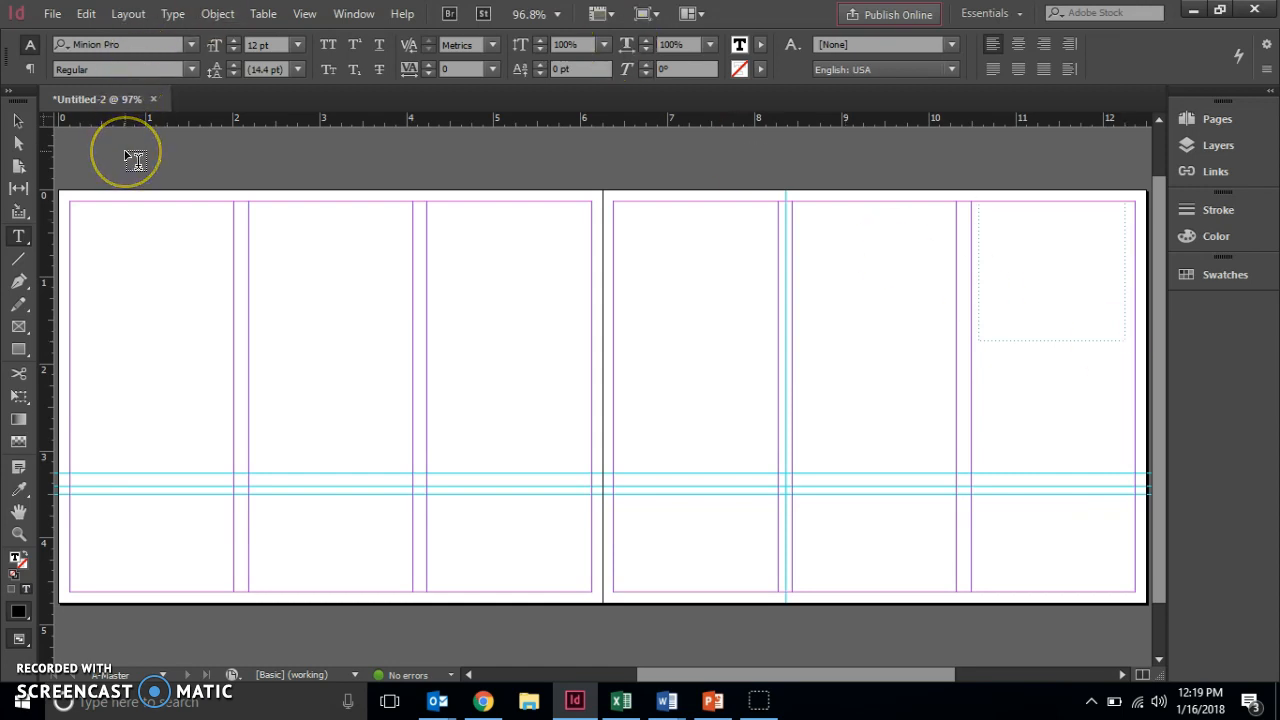
{"action": "type", "text": "v"}
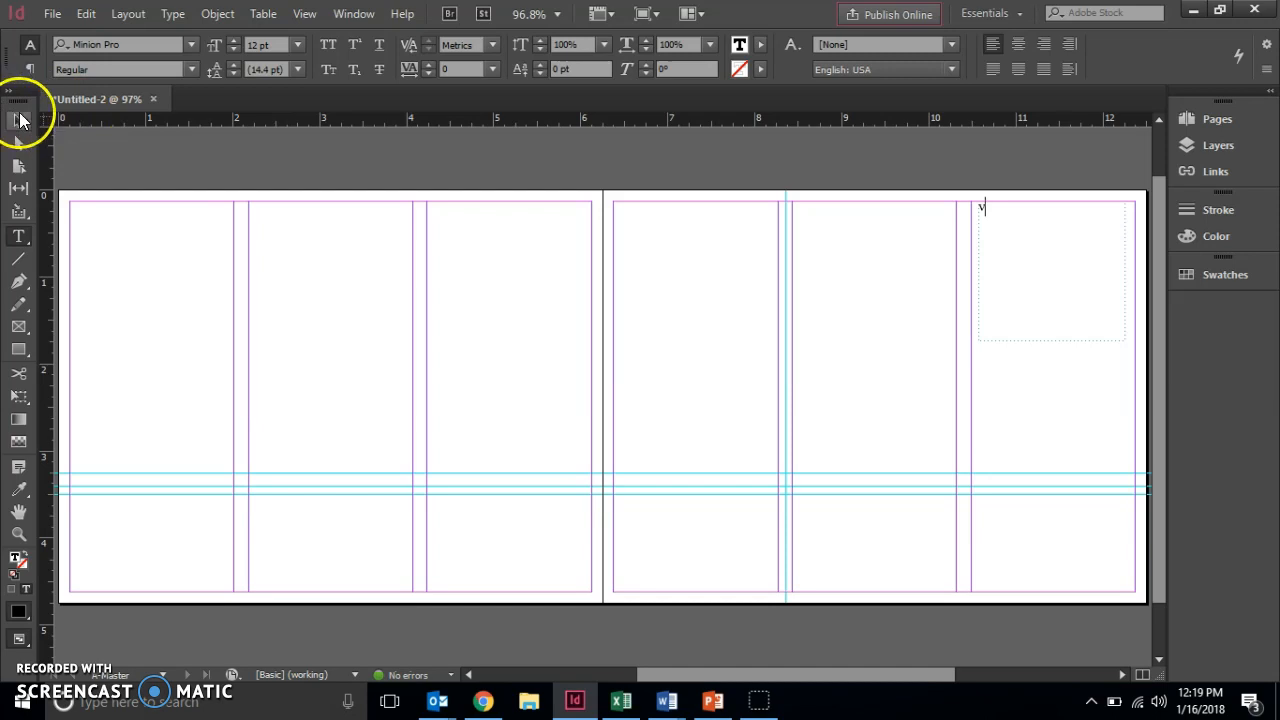
{"action": "left_click", "coordinate": [19, 120]}
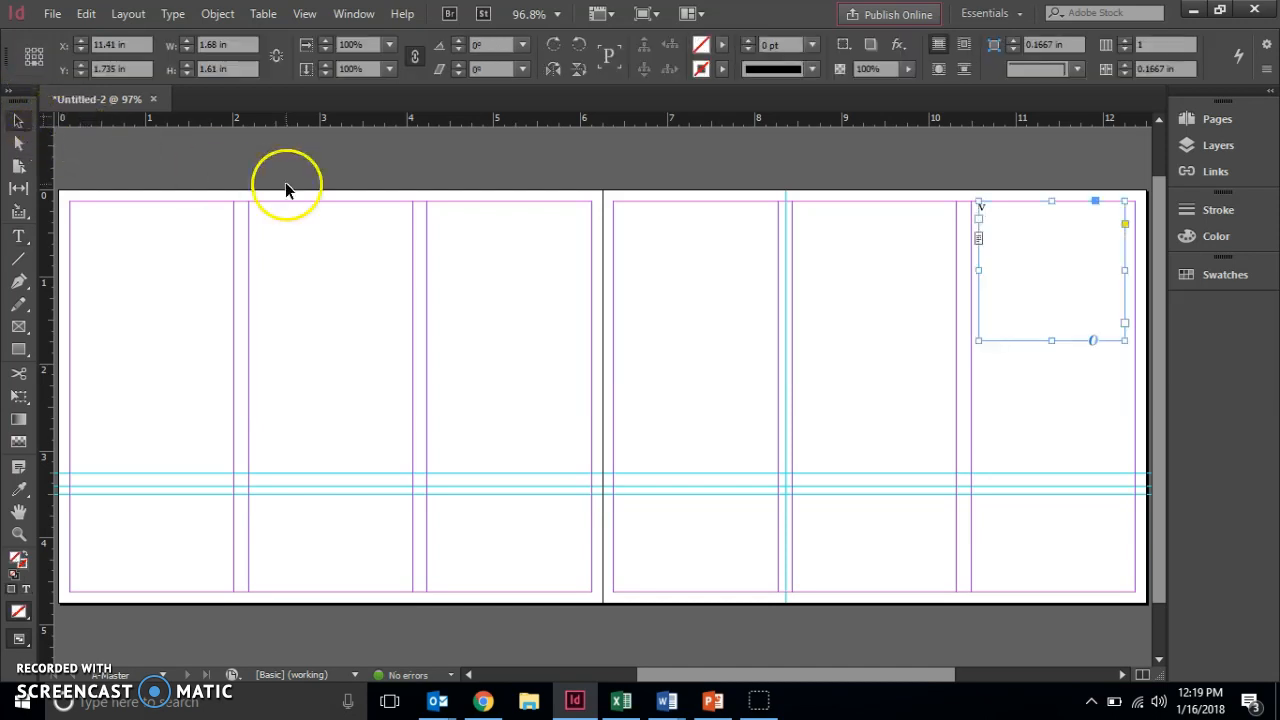
Stretch the 'v' frame to the column's full width and set its height to 1.375 in.
{"action": "left_click_drag", "start_coordinate": [1124, 342], "coordinate": [1137, 474]}
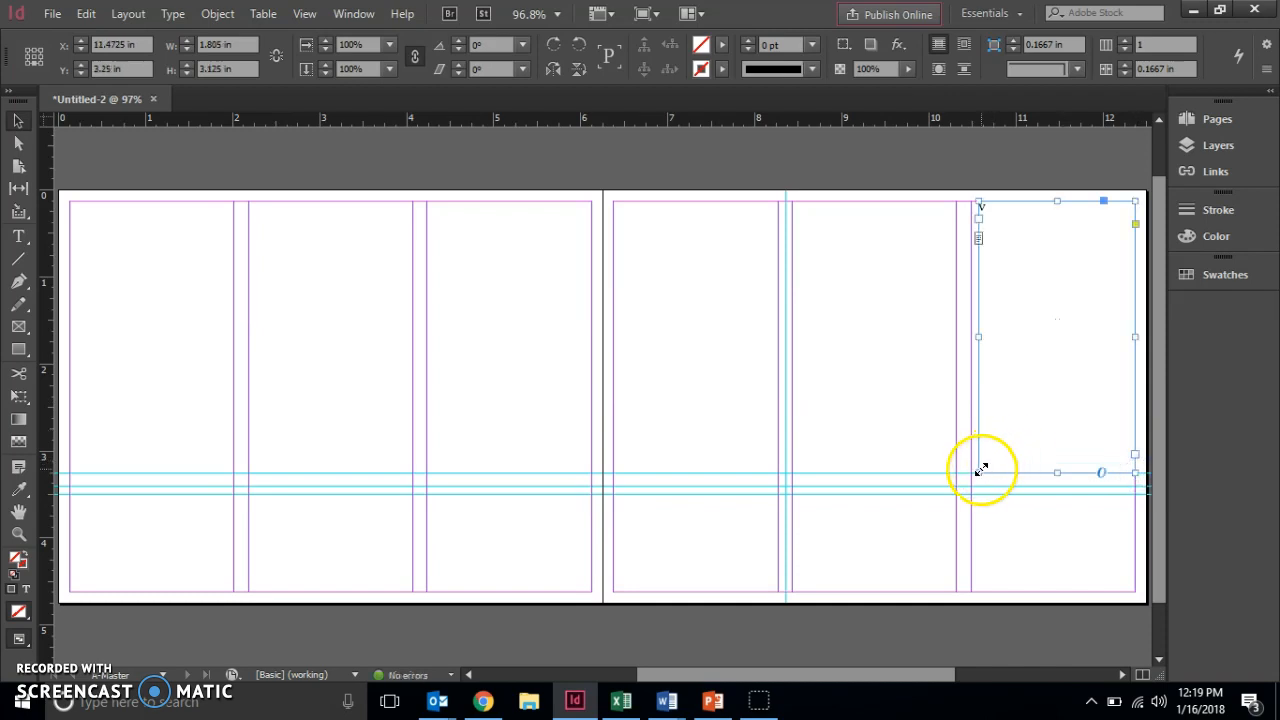
{"action": "left_click_drag", "start_coordinate": [978, 471], "coordinate": [974, 470]}
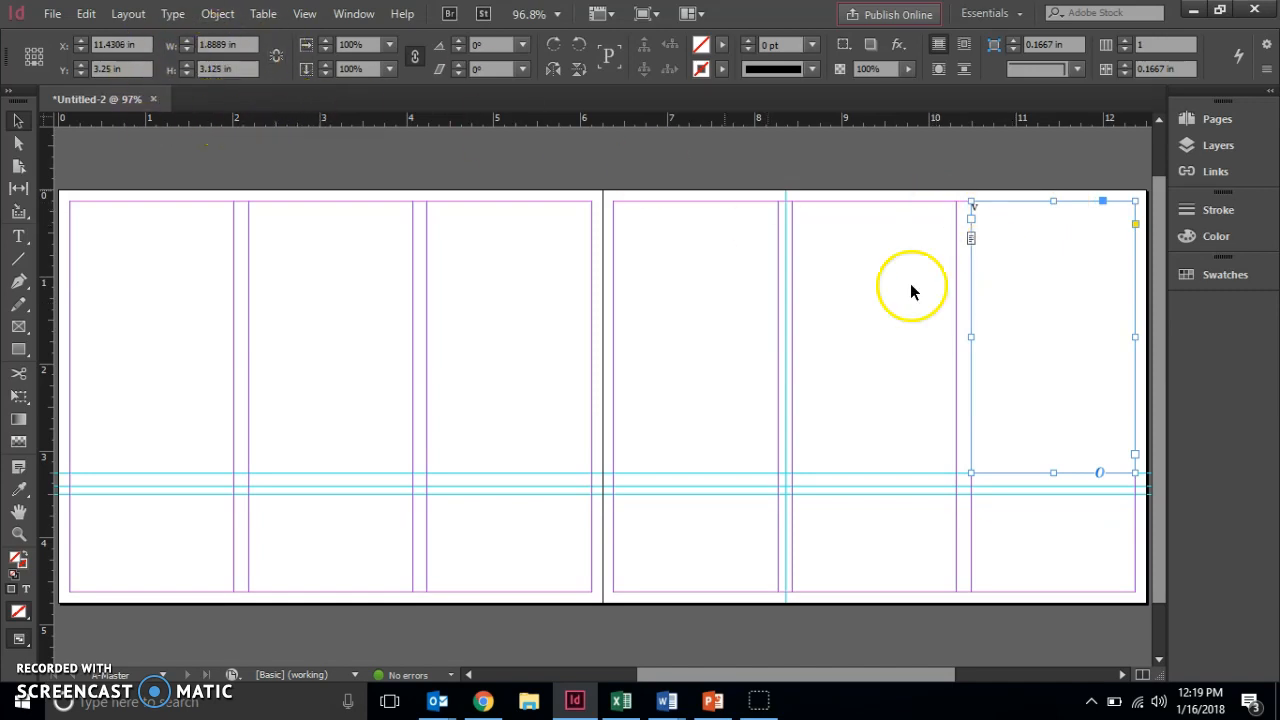
{"action": "left_click", "coordinate": [1054, 473]}
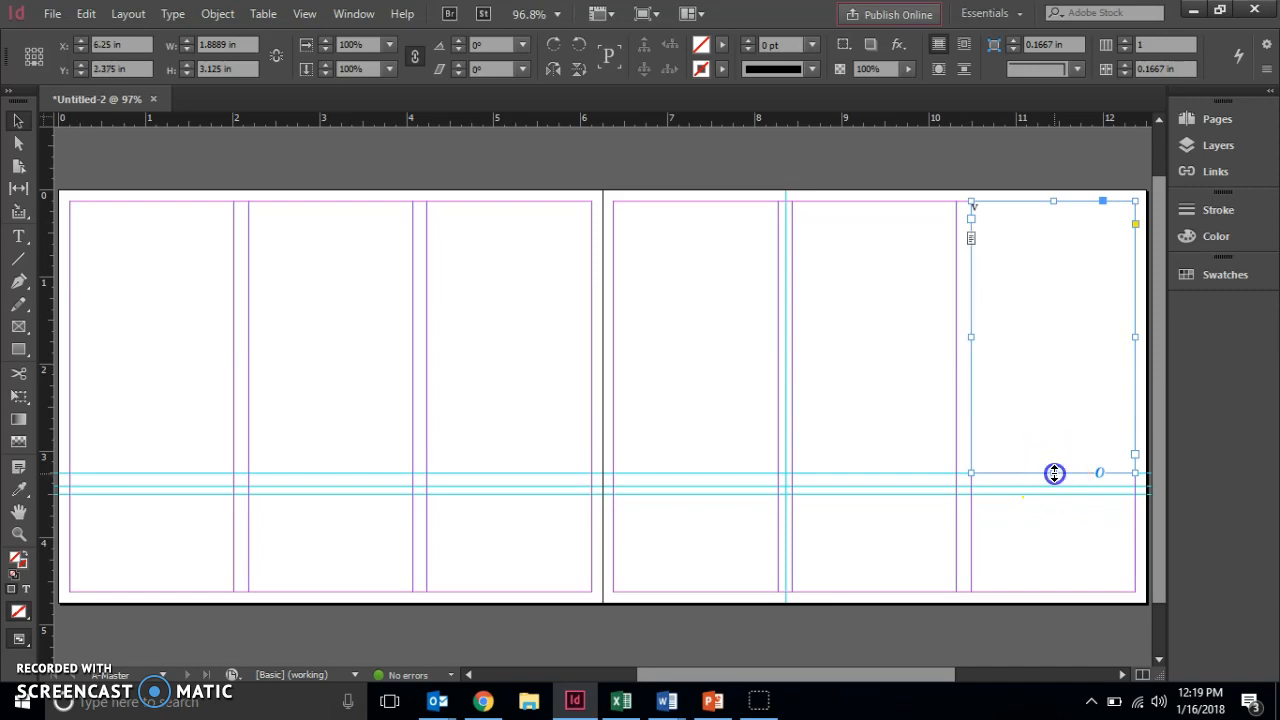
{"action": "left_click", "coordinate": [1054, 470]}
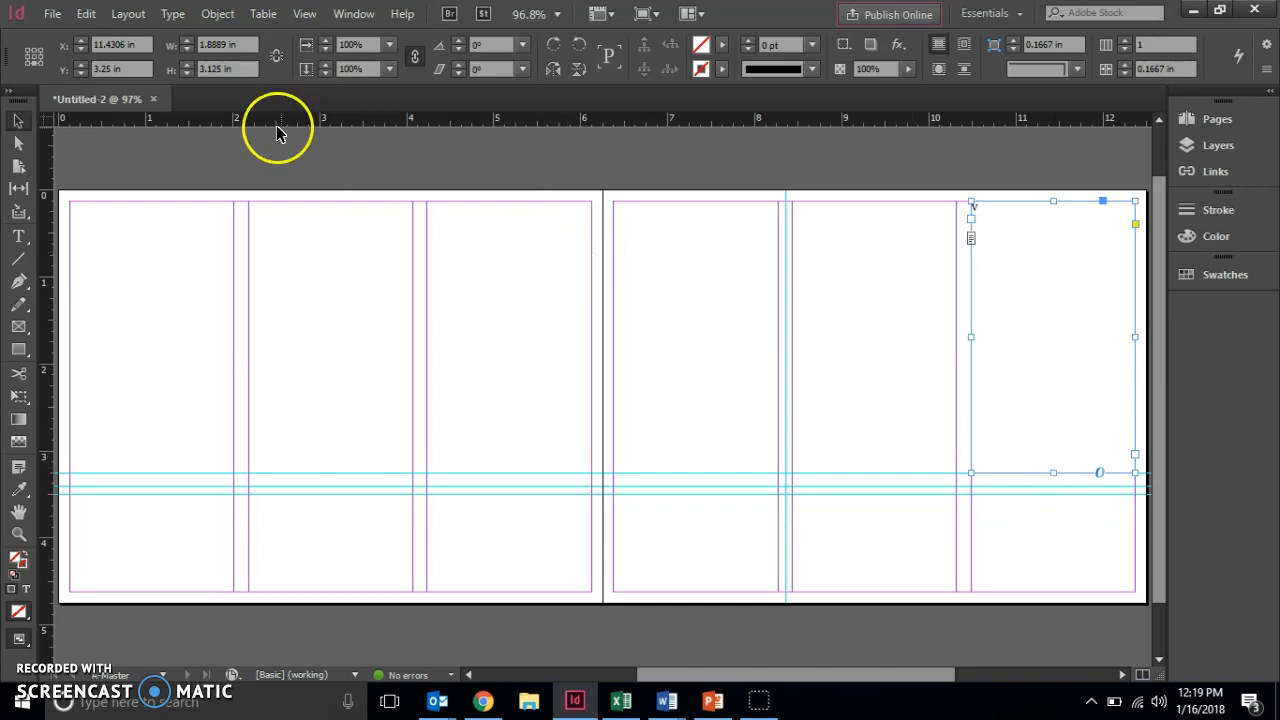
{"action": "left_click", "coordinate": [247, 66]}
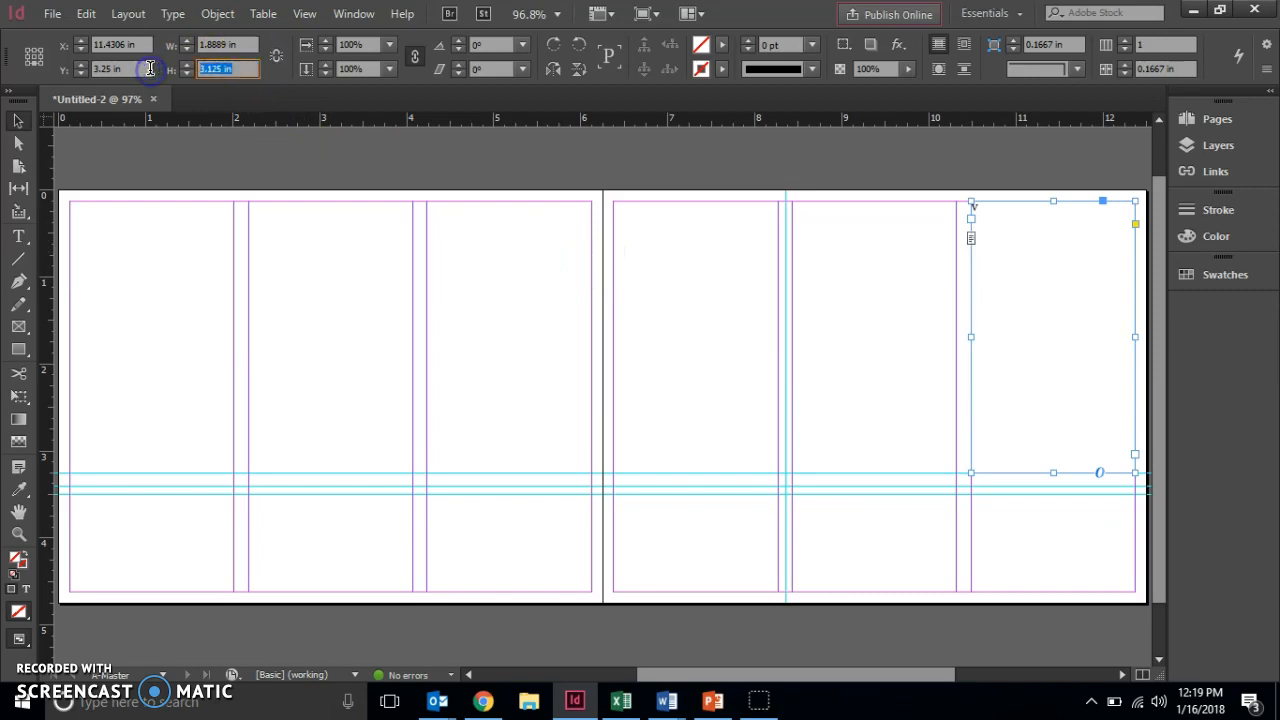
{"action": "type", "text": "1.375"}
{"action": "key", "text": "Return"}
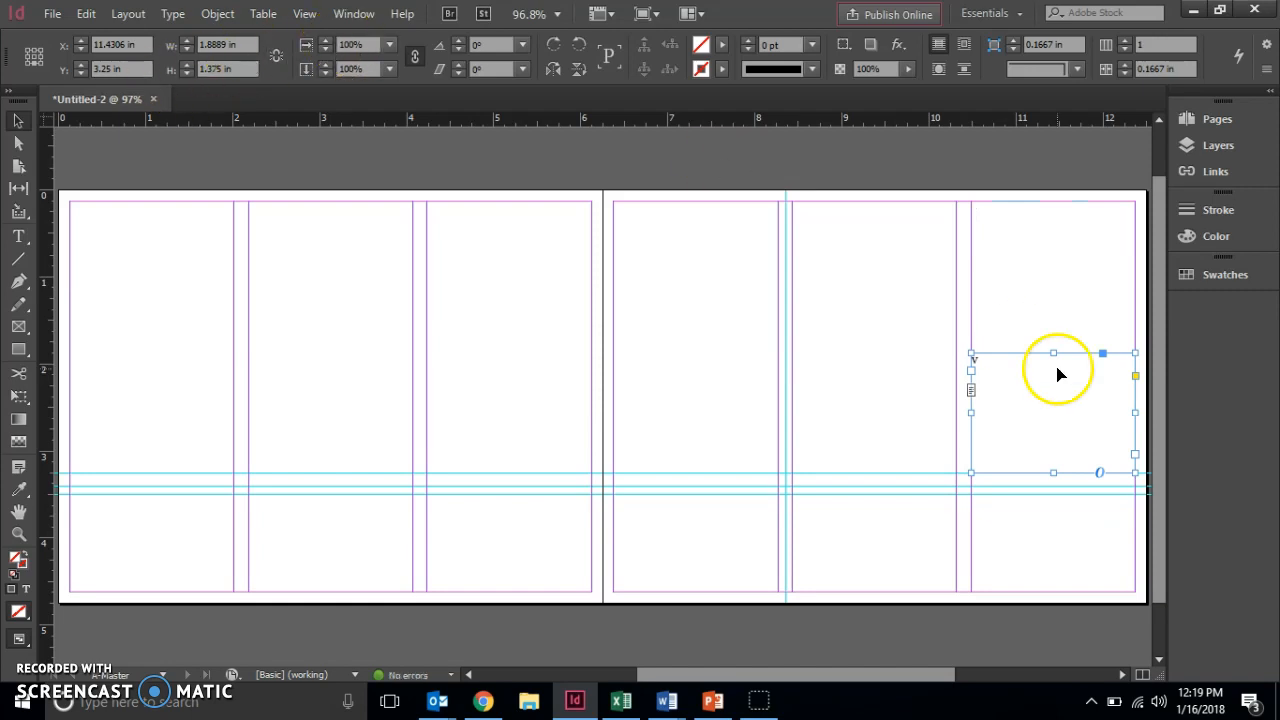
Alt-drag the frame up to the column top at Y 1.57 in, leaving a matching frame beneath.
{"action": "left_click", "coordinate": [1108, 295]}
{"action": "left_click", "coordinate": [1080, 405]}
{"action": "left_click", "coordinate": [1080, 395]}
{"action": "left_click_drag", "start_coordinate": [1078, 357], "coordinate": [1068, 210]}
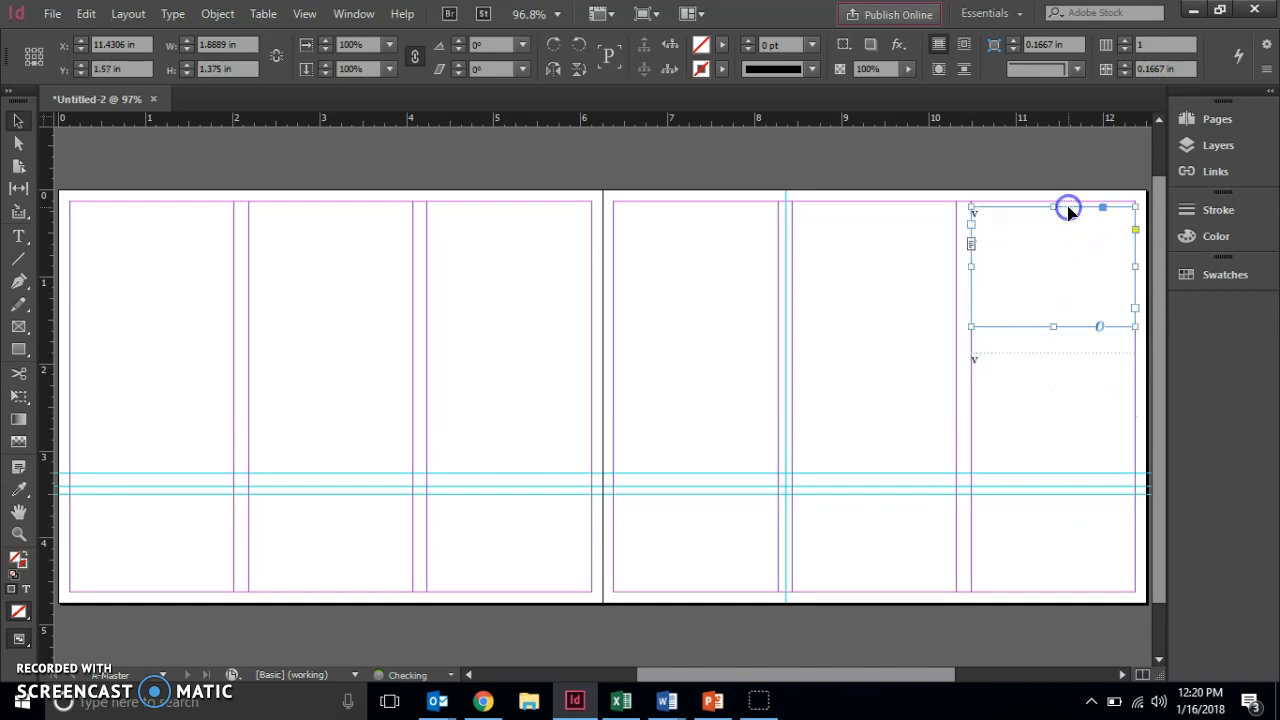
{"action": "left_click", "coordinate": [1117, 396]}
{"action": "left_click", "coordinate": [1081, 301]}
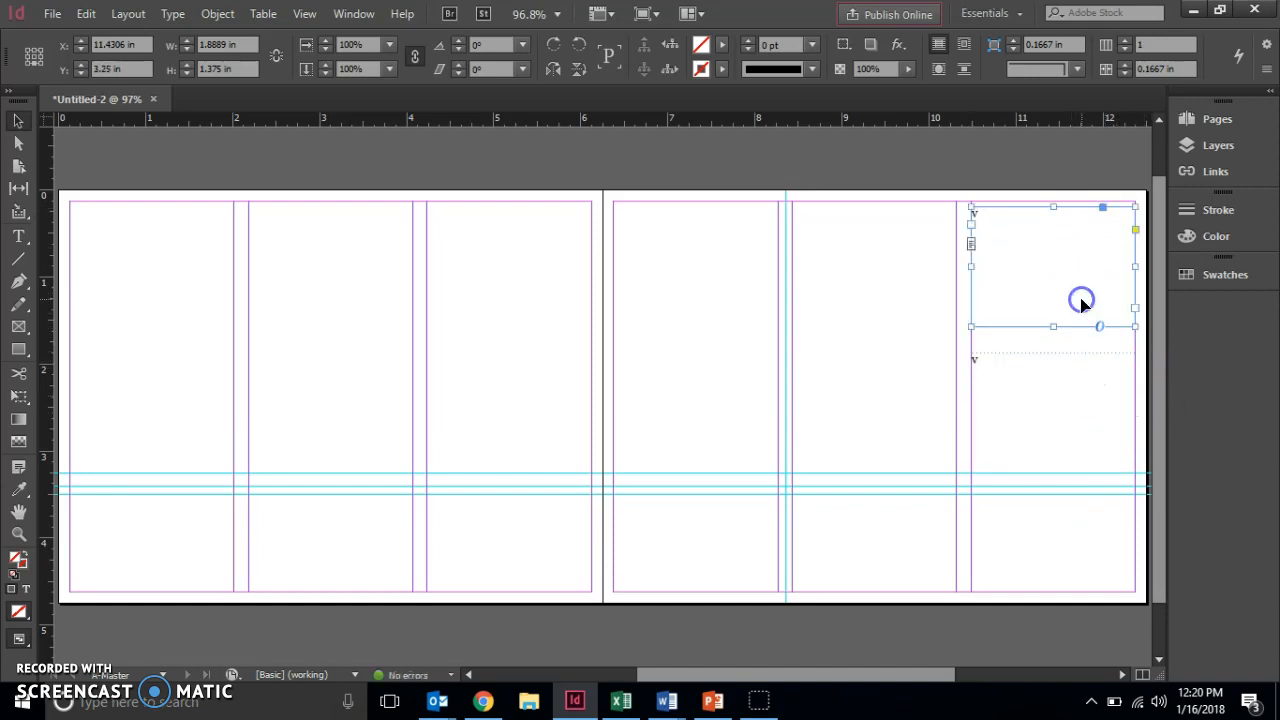
{"action": "left_click", "coordinate": [1083, 386]}
{"action": "left_click", "coordinate": [1081, 297]}
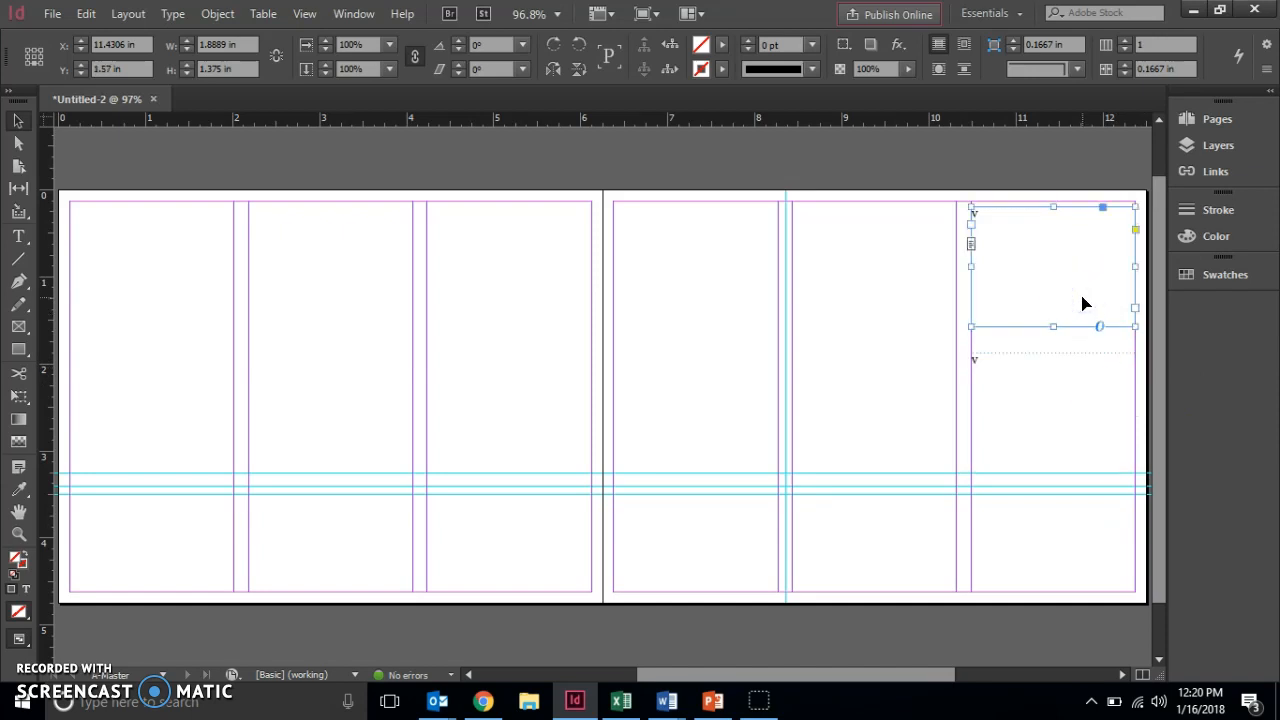